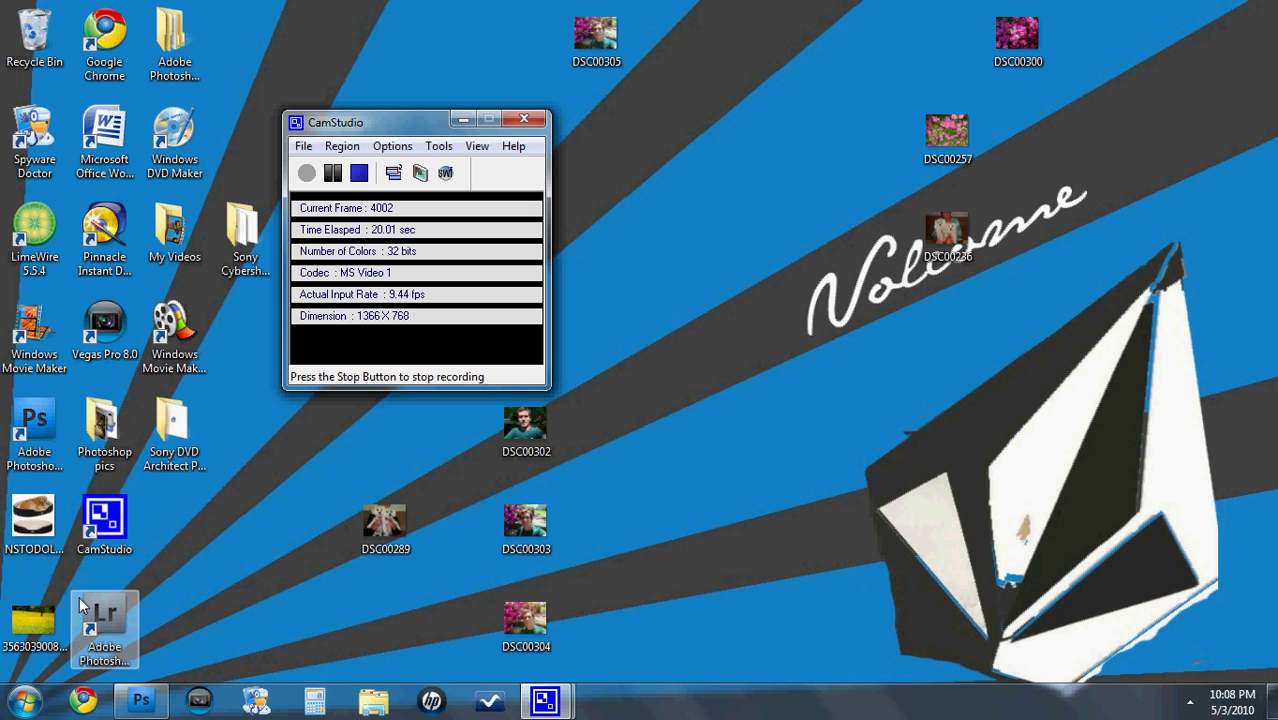
- Bring the Photoshop window to the front from the taskbar, with no document open yet
{"action": "left_click", "coordinate": [130, 705]}
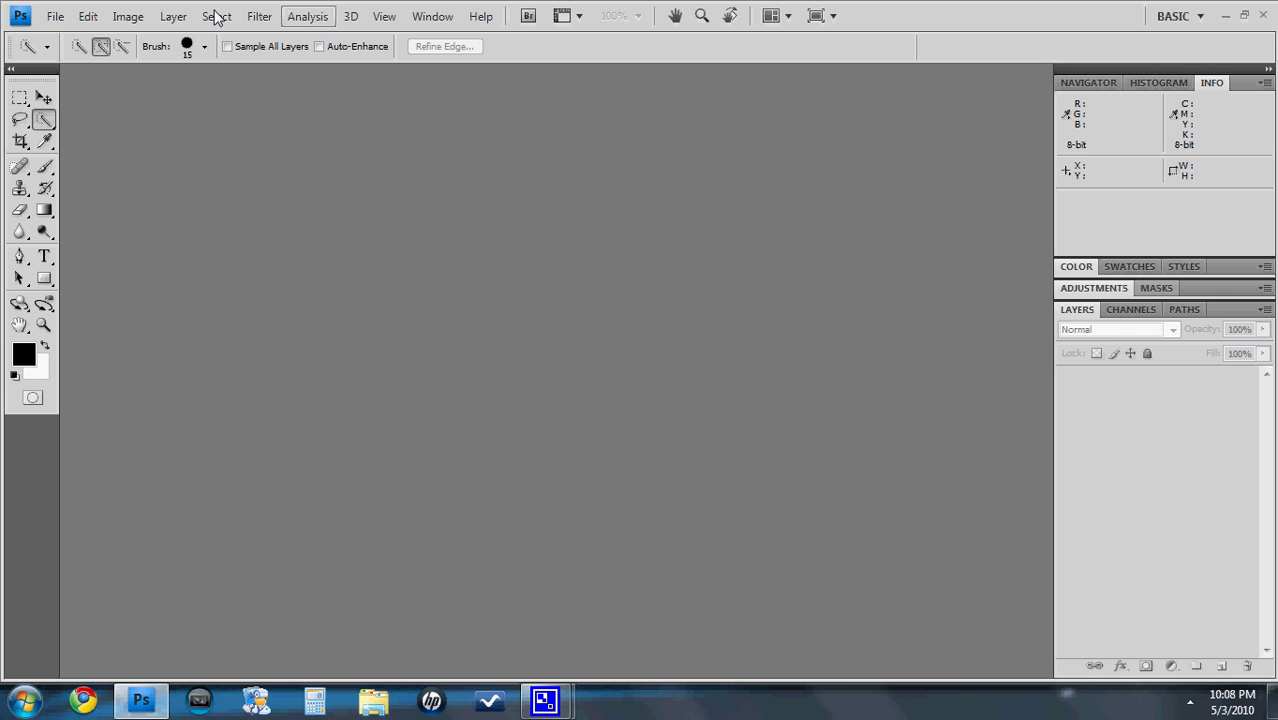
- Open Washington_Monument.jpg from the Lesson10 folder
{"action": "left_click", "coordinate": [54, 17]}
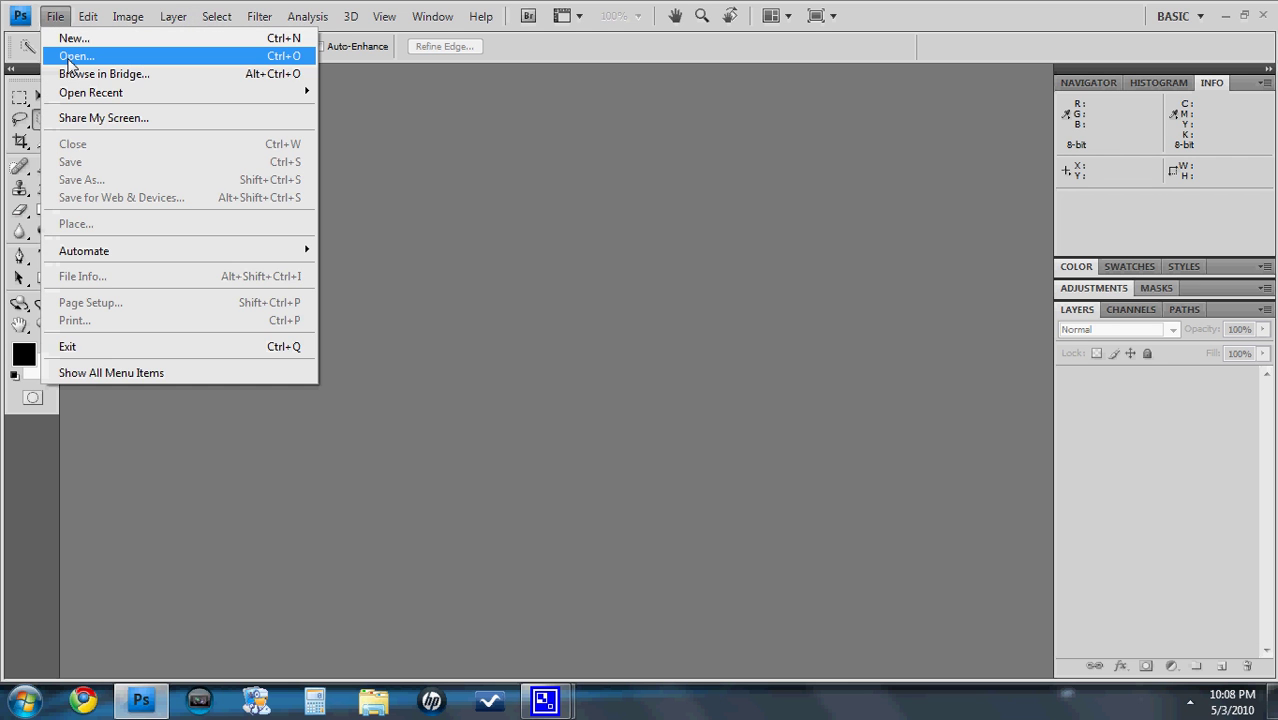
{"action": "left_click", "coordinate": [68, 58]}
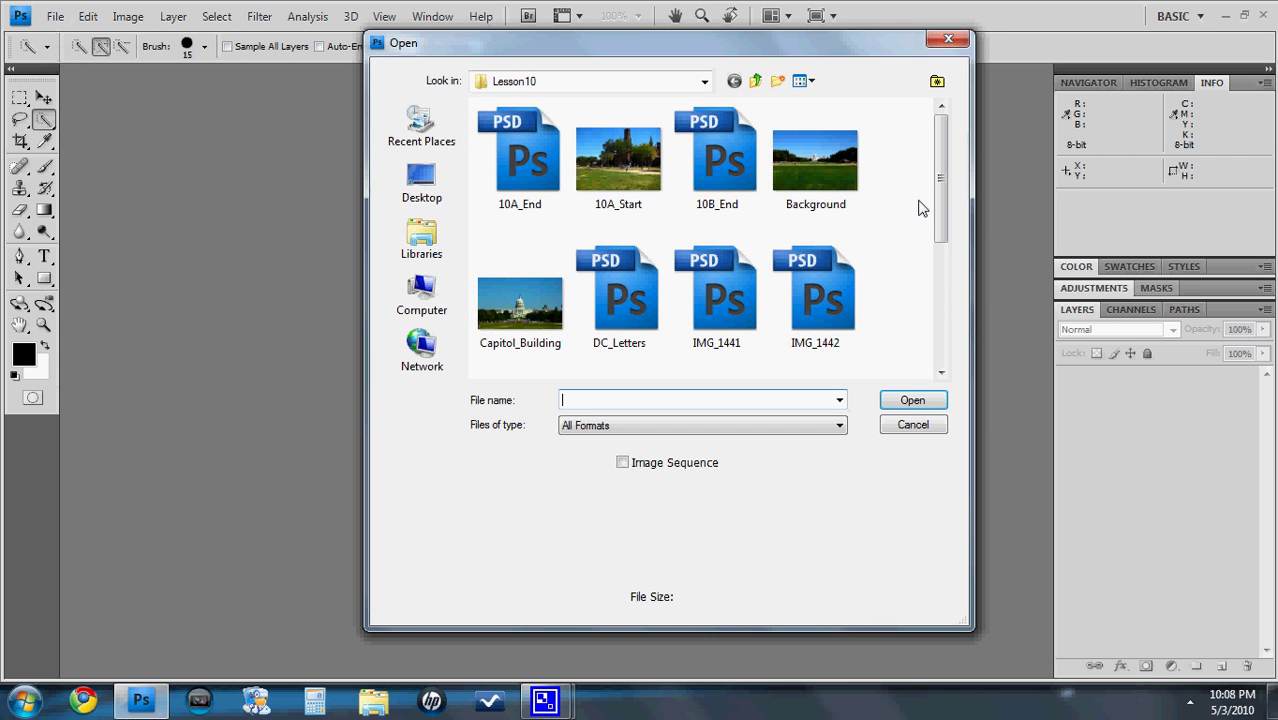
{"action": "left_click_drag", "start_coordinate": [937, 199], "coordinate": [968, 322]}
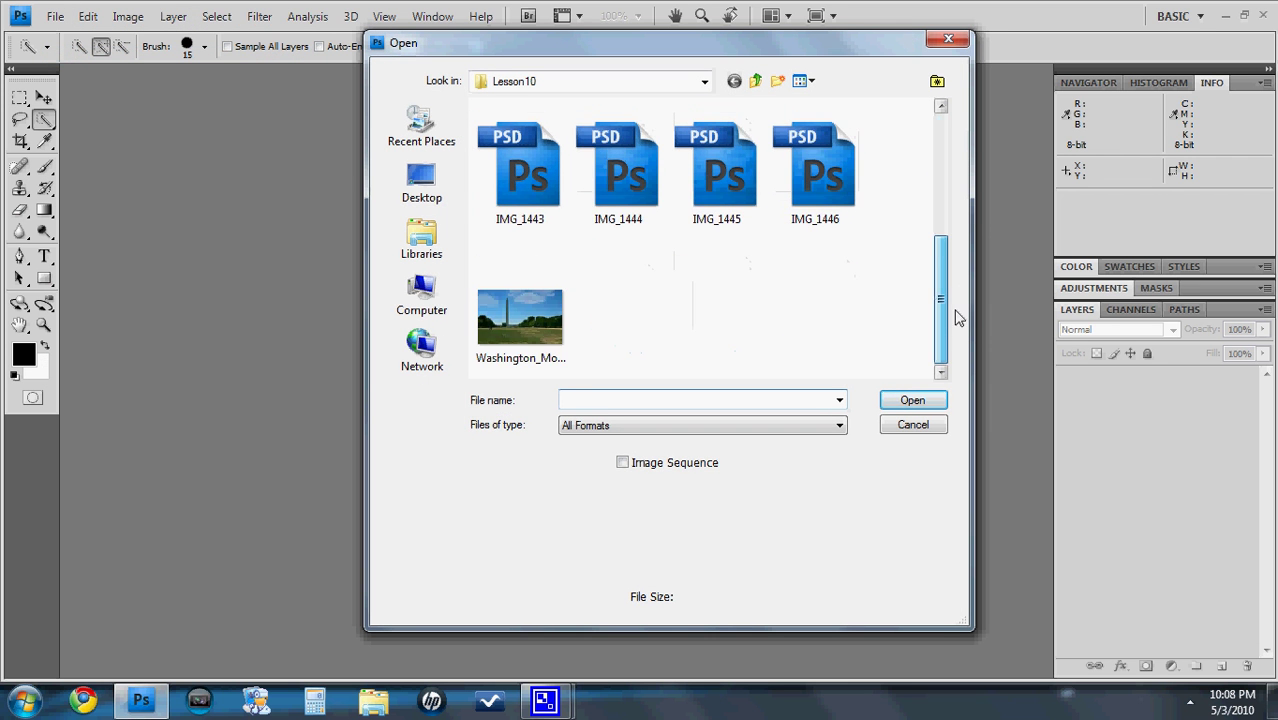
{"action": "left_click", "coordinate": [514, 304]}
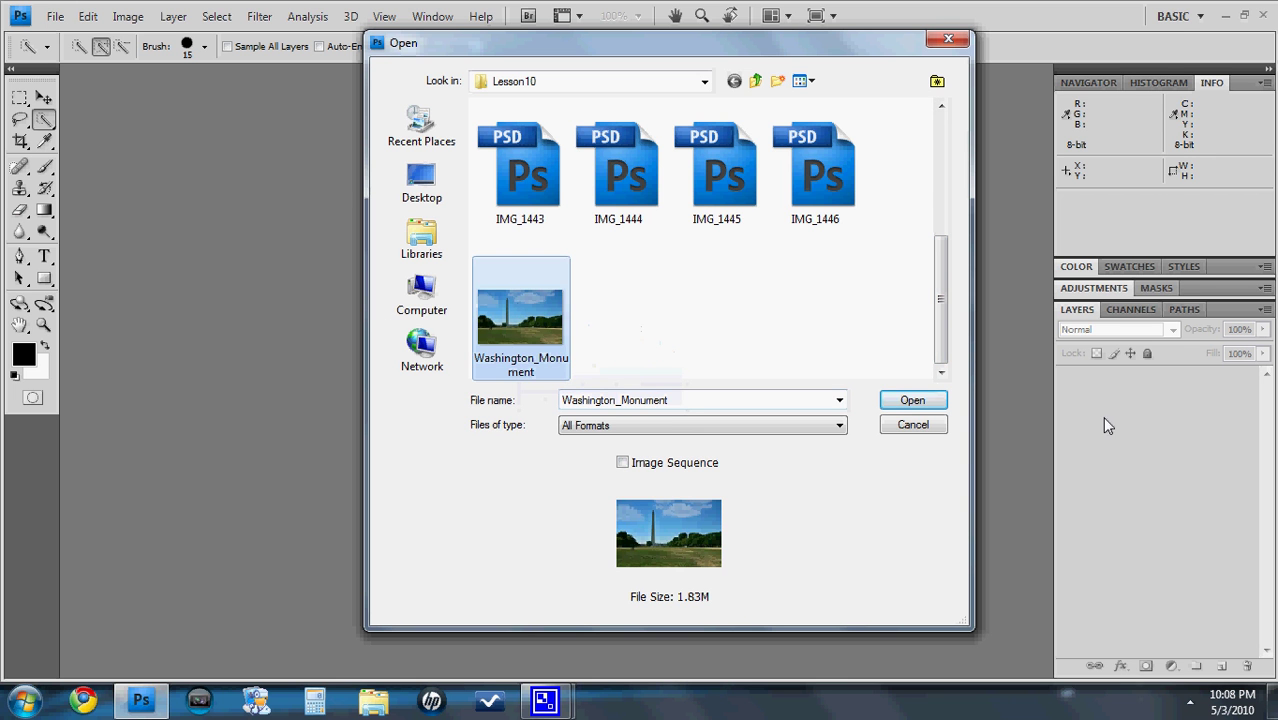
{"action": "left_click", "coordinate": [907, 399]}
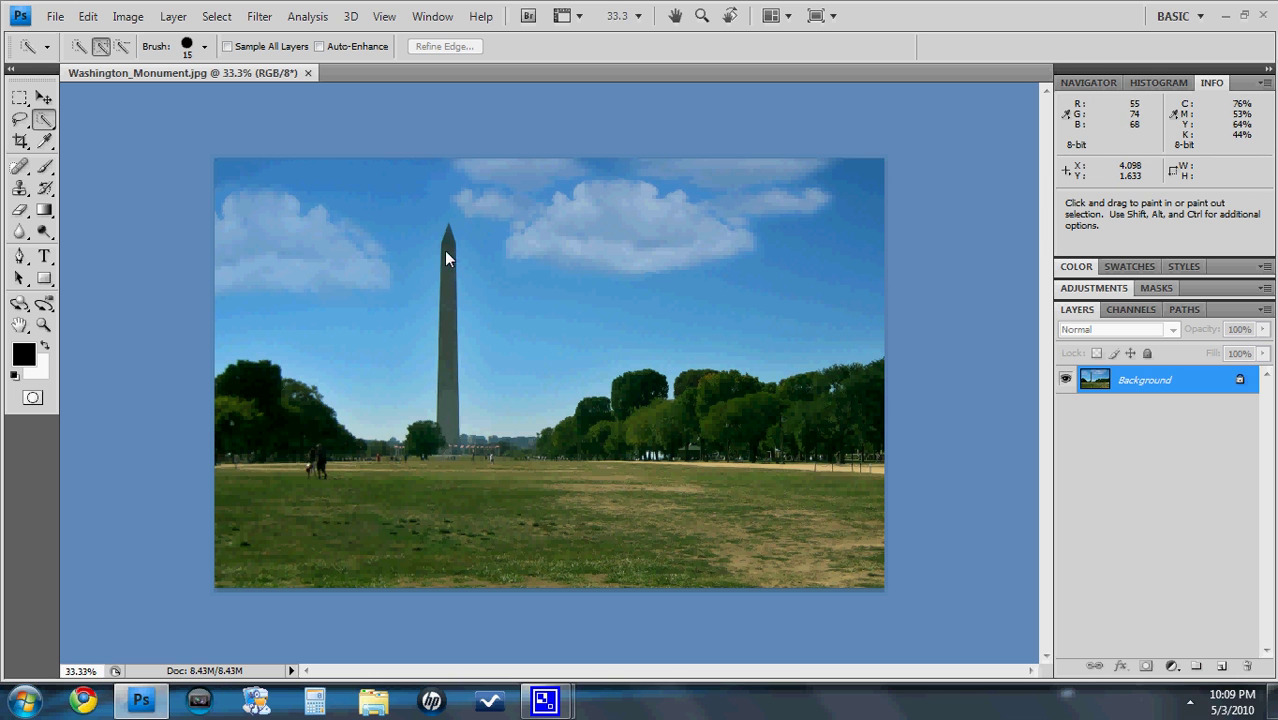
- Quick-select the monument shaft from tip to base, then zoom in to inspect its edges
{"action": "left_click_drag", "start_coordinate": [449, 270], "coordinate": [441, 409]}
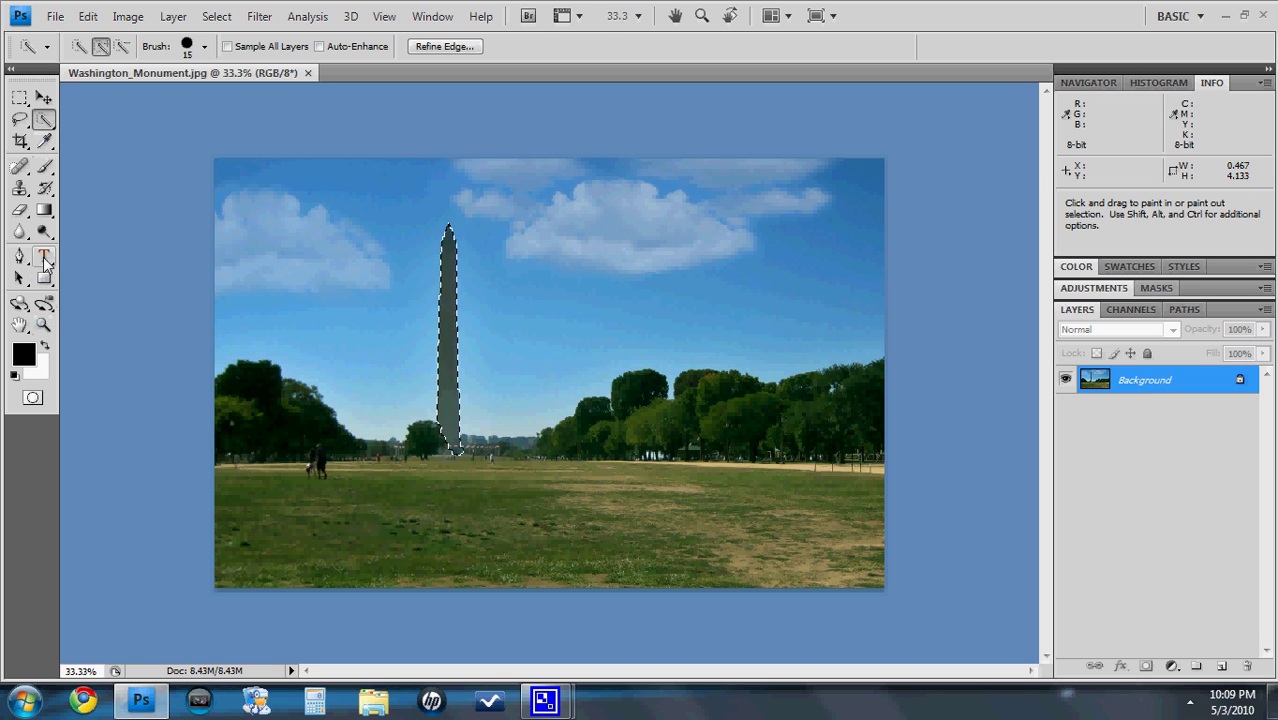
{"action": "left_click", "coordinate": [45, 326]}
{"action": "left_click", "coordinate": [73, 46]}
{"action": "left_click", "coordinate": [400, 338]}
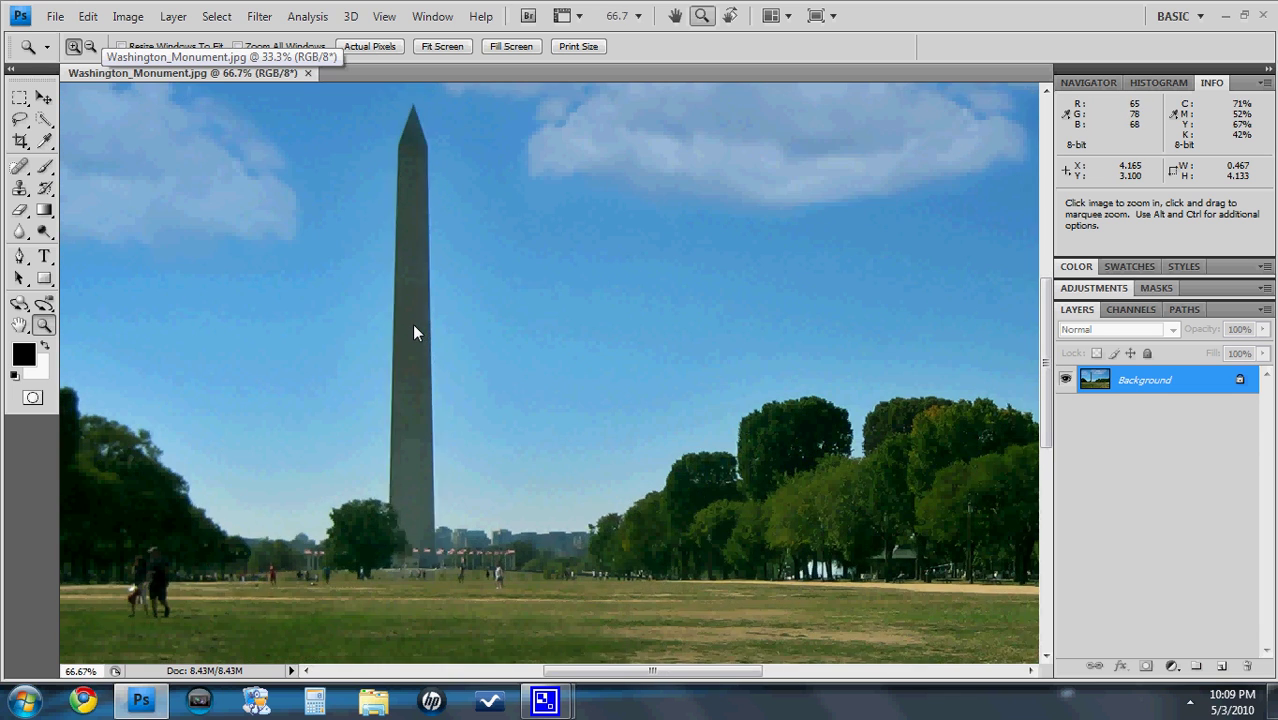
{"action": "left_click", "coordinate": [412, 323]}
{"action": "left_click_drag", "start_coordinate": [1045, 376], "coordinate": [1044, 277]}
- Zoom back out to the whole photo and return to the Quick Selection tool
{"action": "key", "text": "ctrl+d"}
{"action": "left_click", "coordinate": [233, 328], "text": "alt"}
{"action": "left_click", "coordinate": [233, 328], "text": "alt"}
{"action": "left_click", "coordinate": [612, 322], "text": "alt"}
{"action": "key", "text": "ctrl+shift+d"}
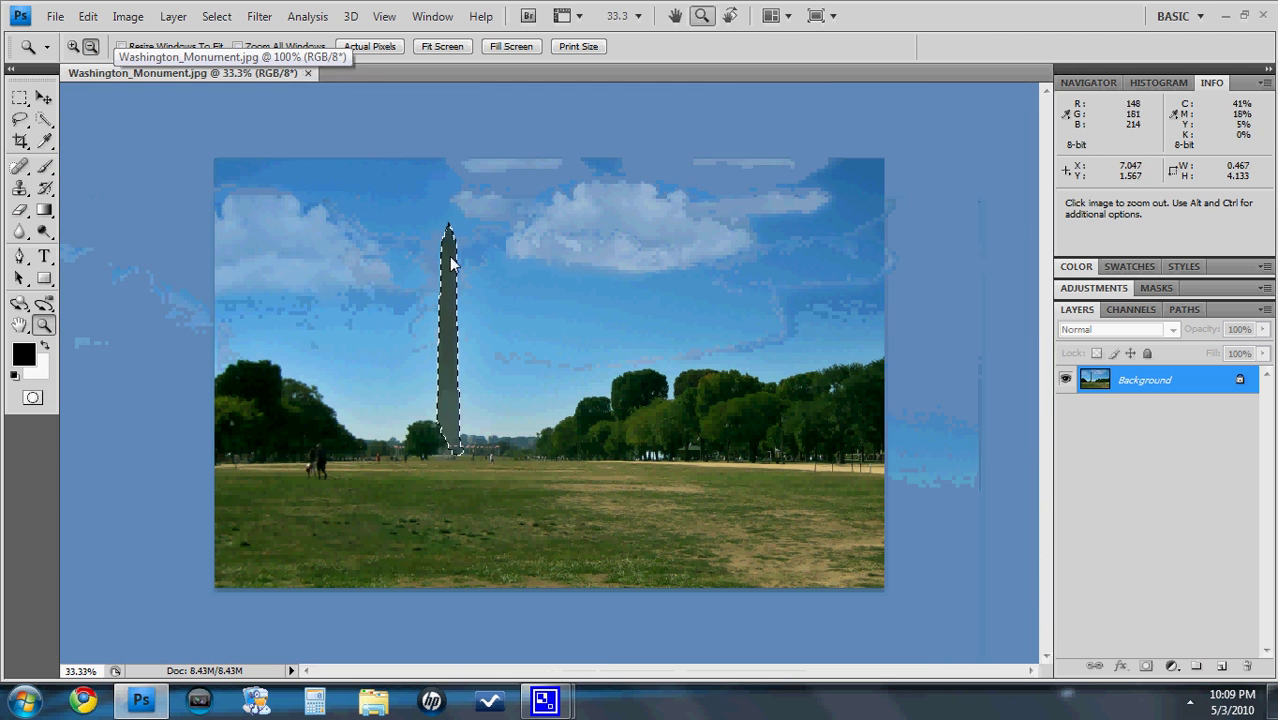
{"action": "left_click", "coordinate": [42, 121]}
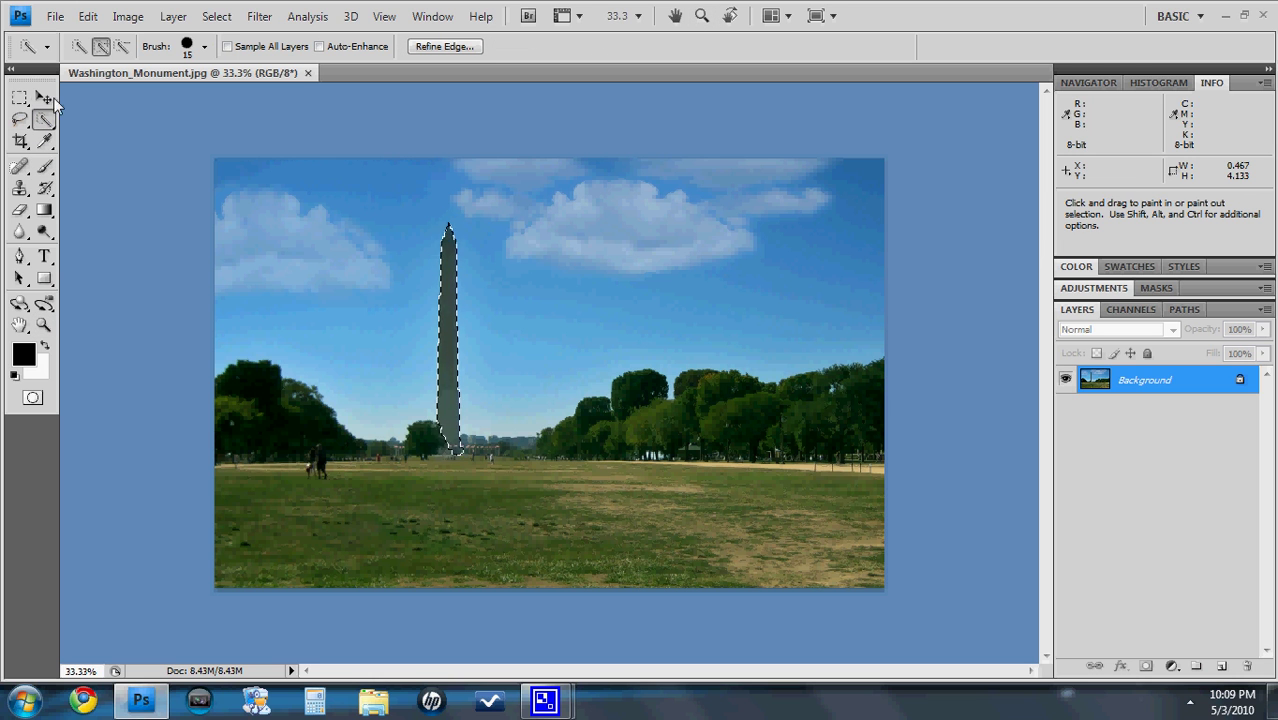
- Feather the monument selection by 3 pixels and copy it onto a new Layer 1
{"action": "right_click", "coordinate": [455, 325]}
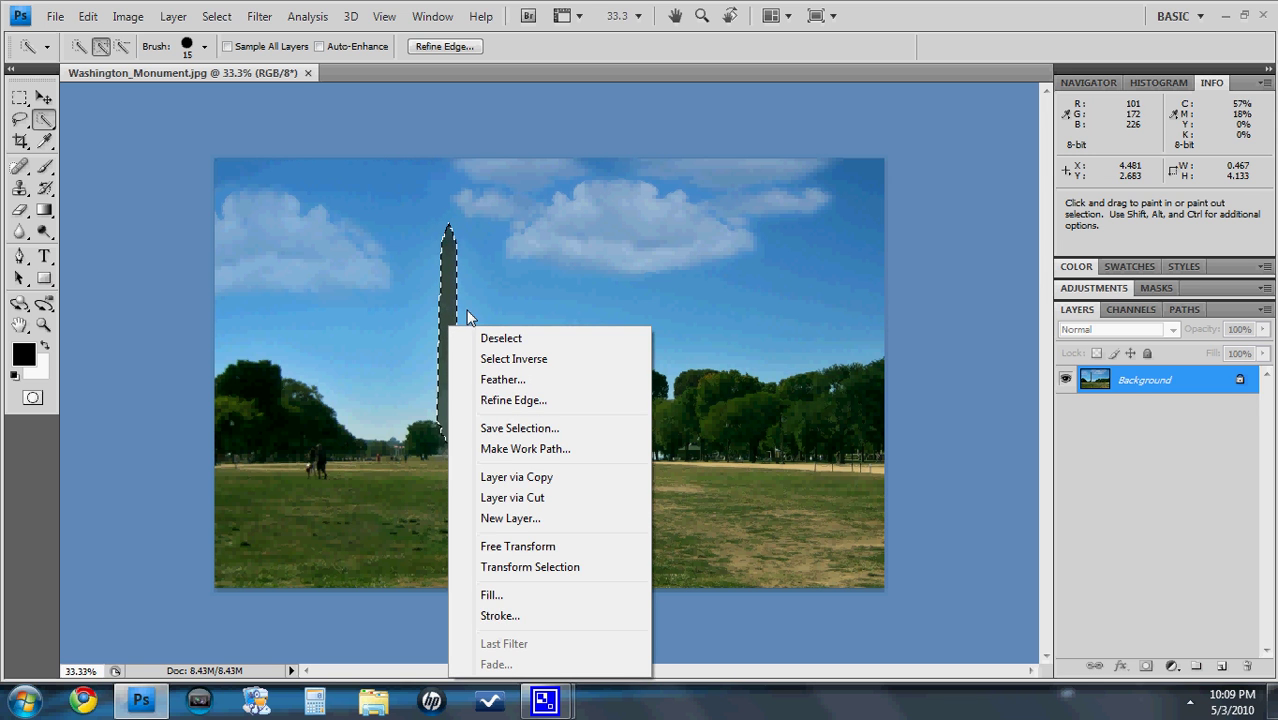
{"action": "left_click", "coordinate": [546, 384]}
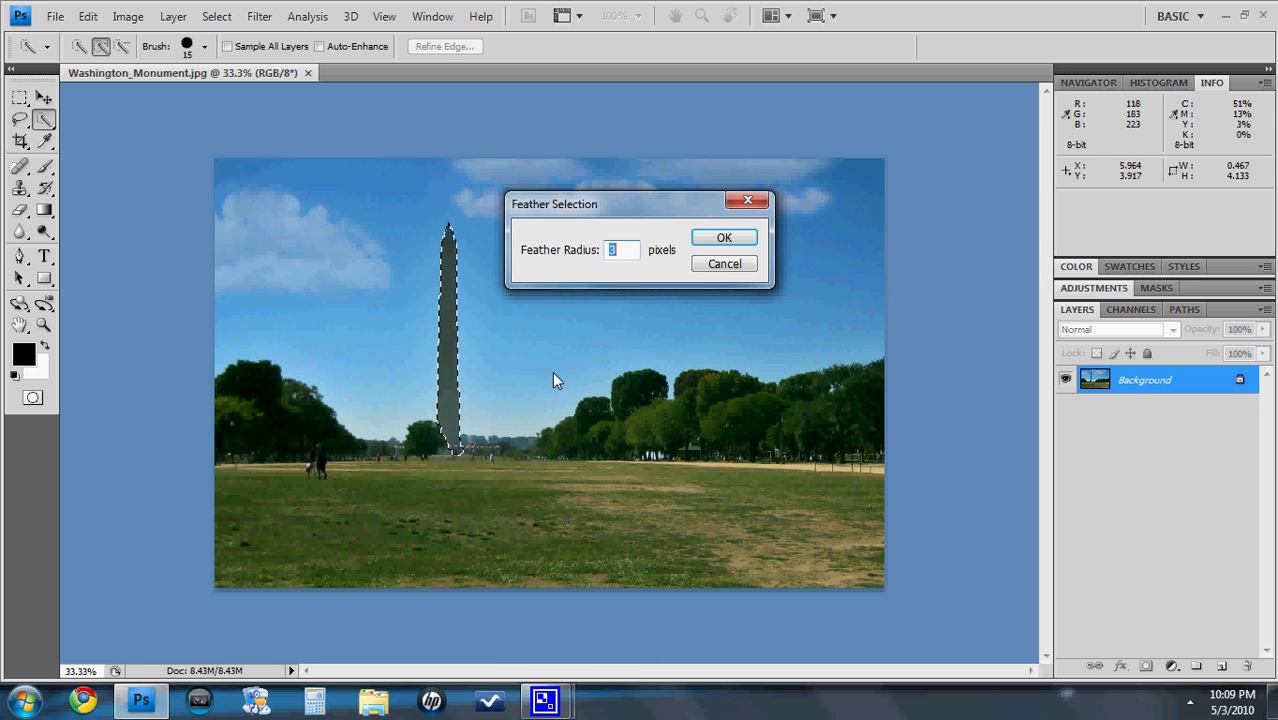
{"action": "left_click", "coordinate": [626, 254]}
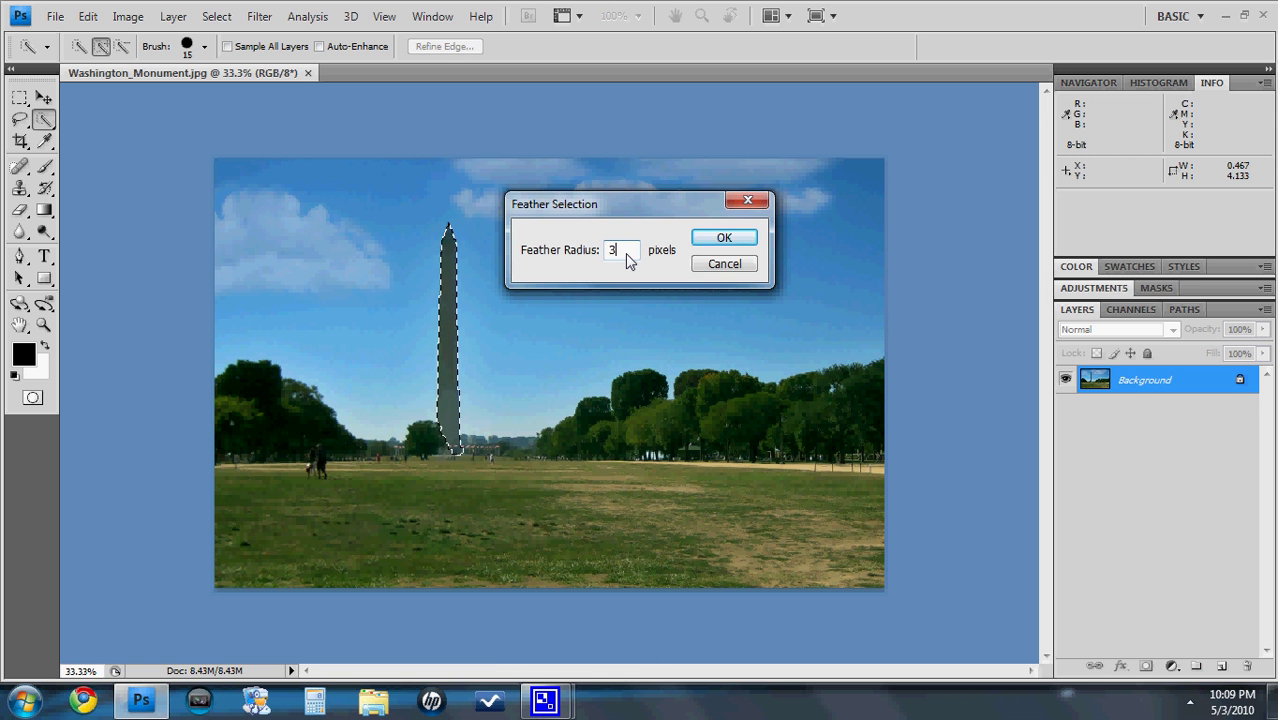
{"action": "left_click", "coordinate": [716, 237]}
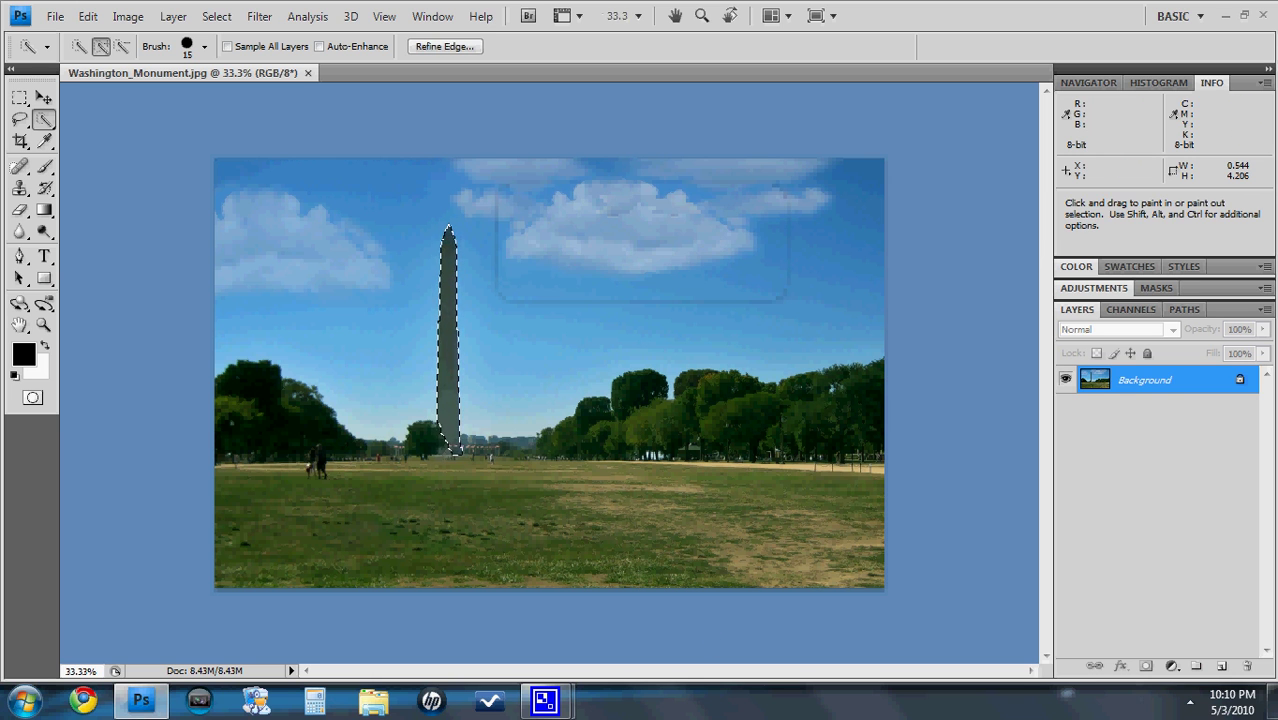
{"action": "right_click", "coordinate": [456, 334]}
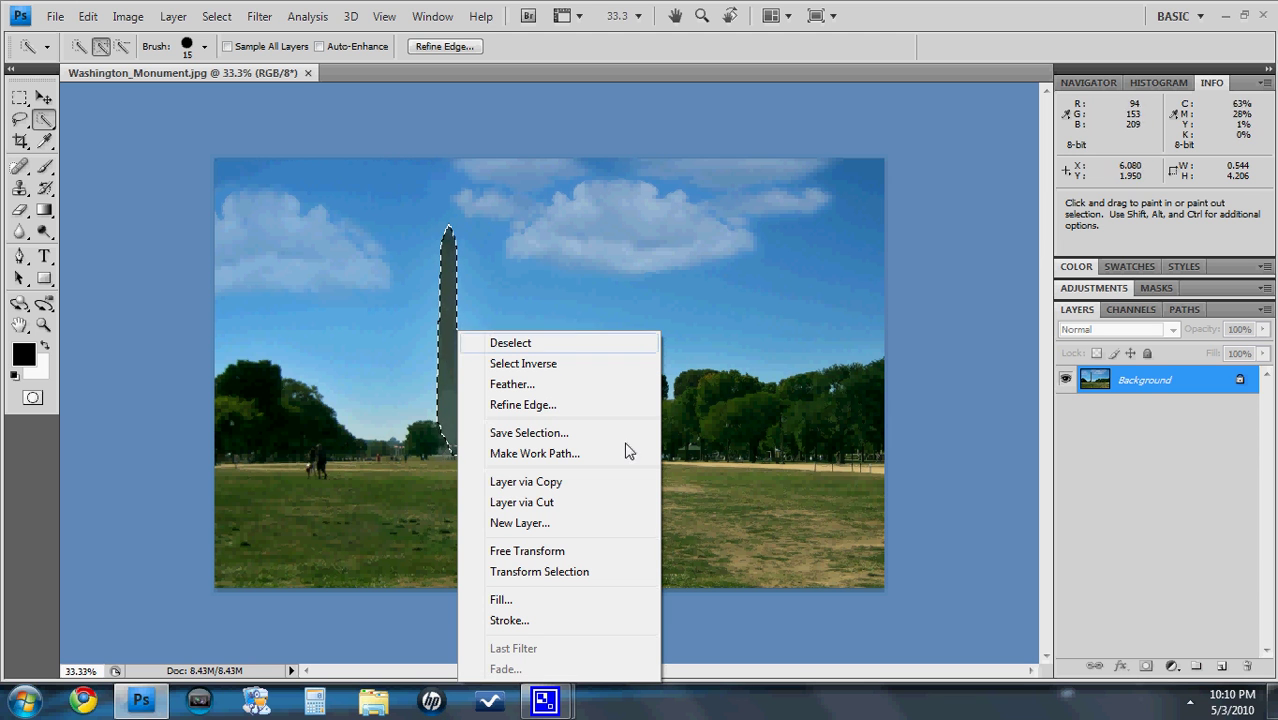
{"action": "left_click", "coordinate": [585, 482]}
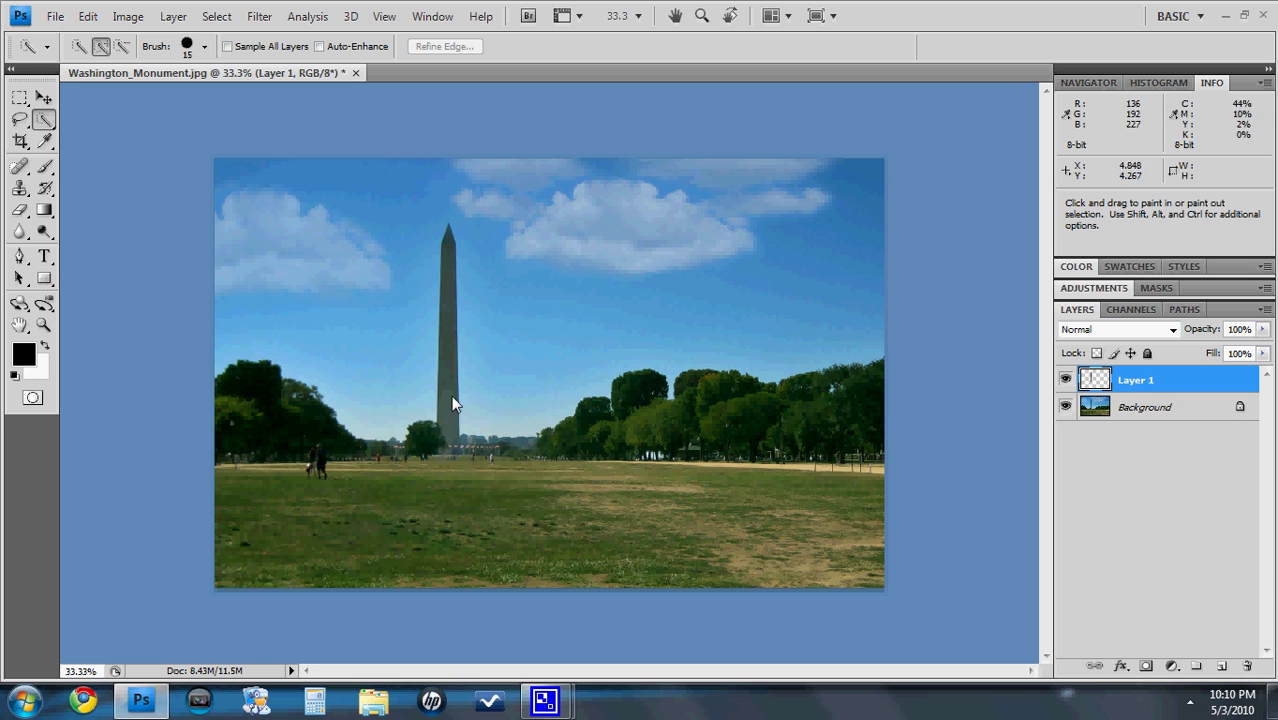
{"action": "left_click", "coordinate": [1158, 411]}
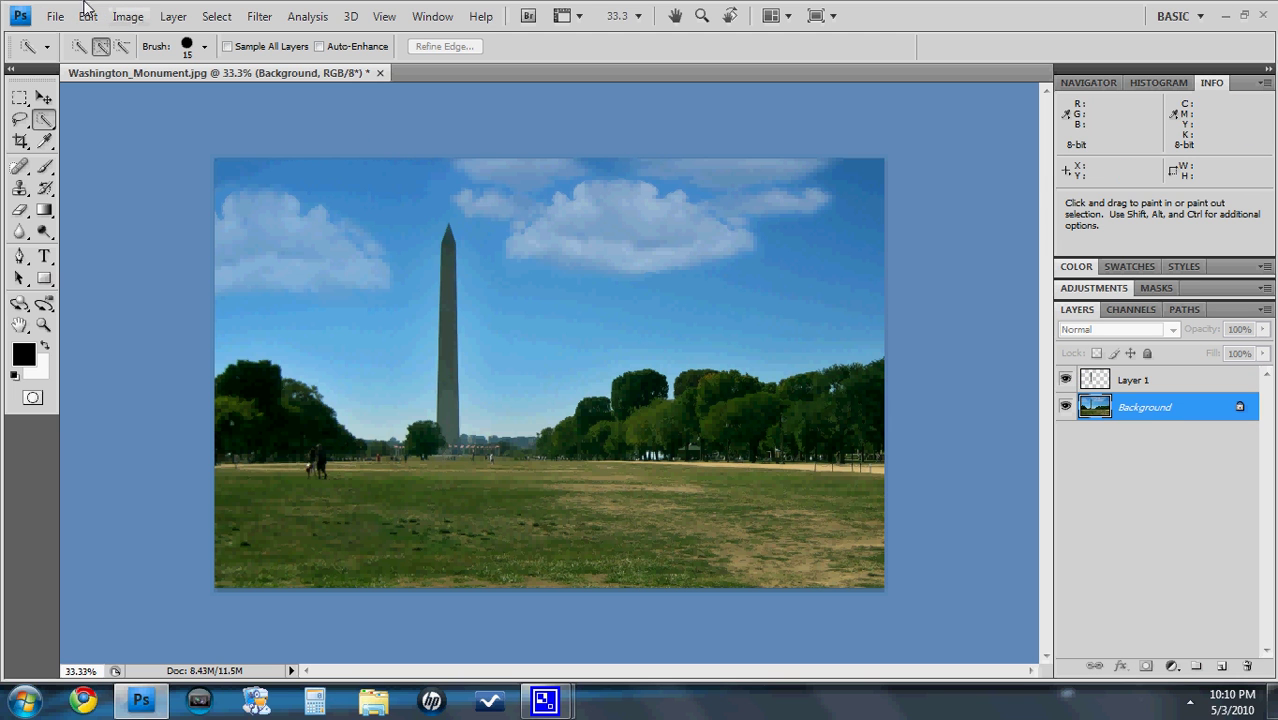
{"action": "left_click", "coordinate": [128, 16]}
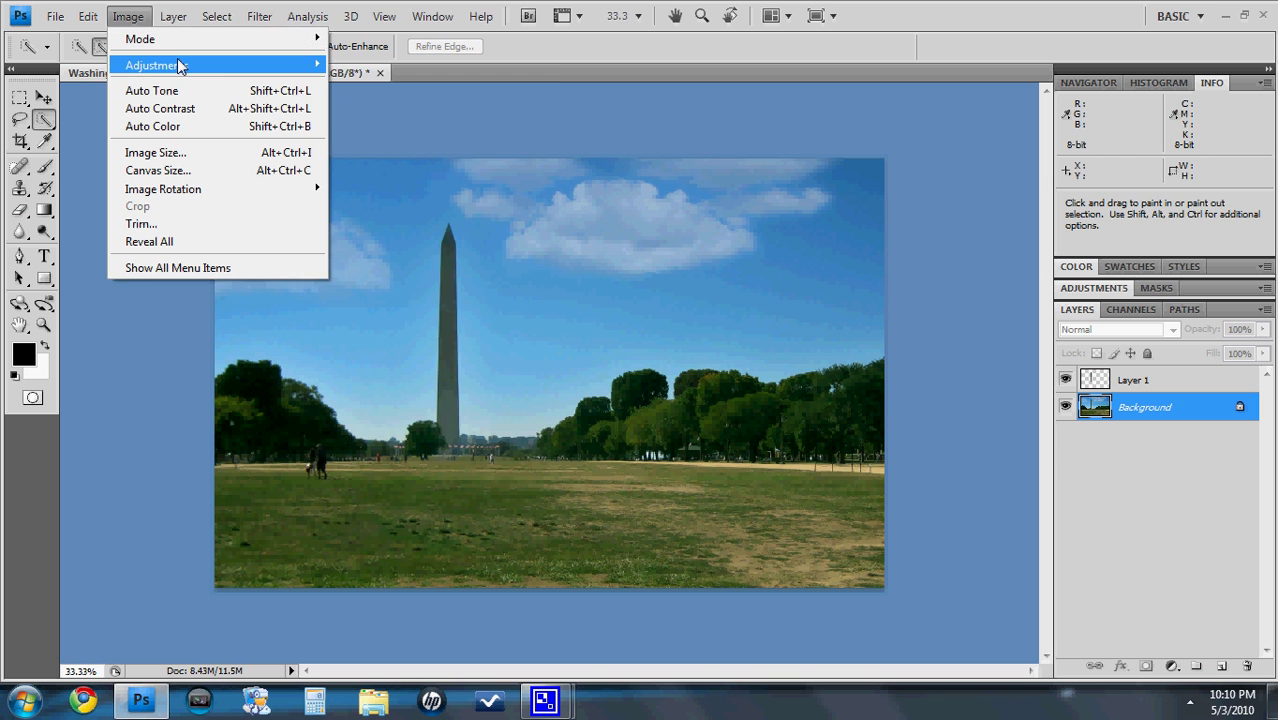
{"action": "mouse_move", "coordinate": [178, 65]}
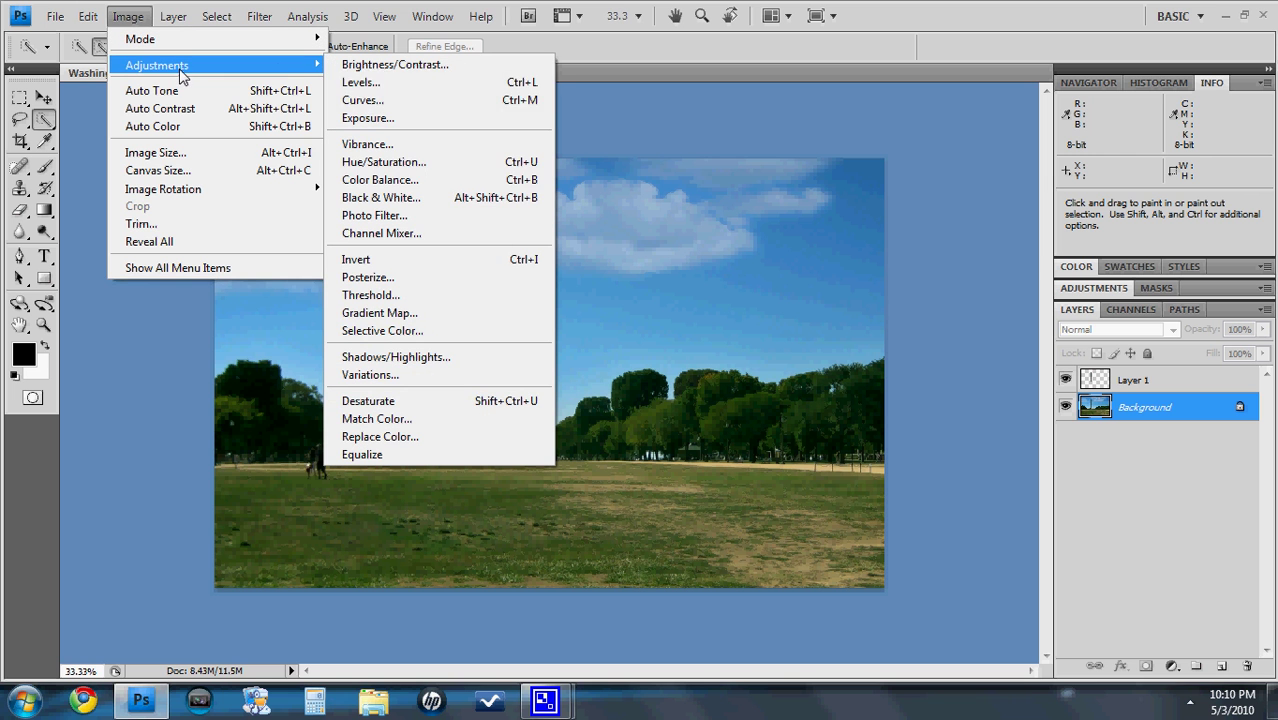
{"action": "left_click", "coordinate": [447, 199]}
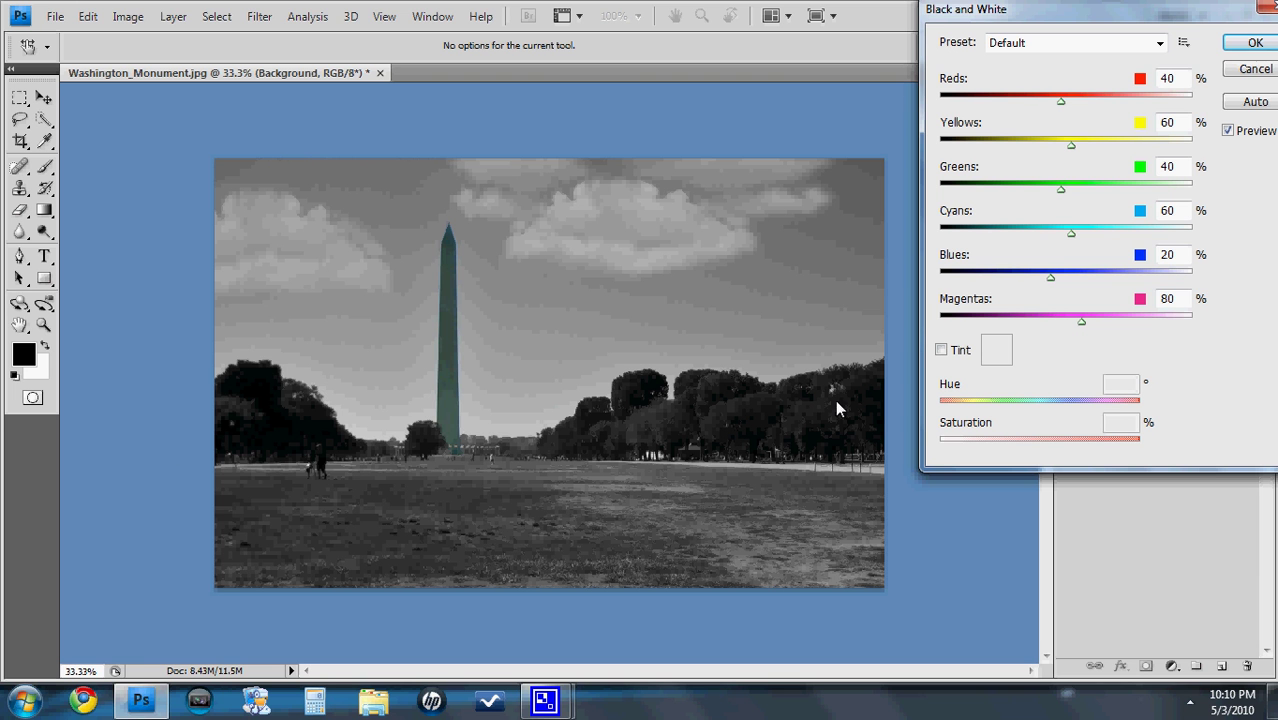
{"action": "left_click", "coordinate": [1268, 8]}
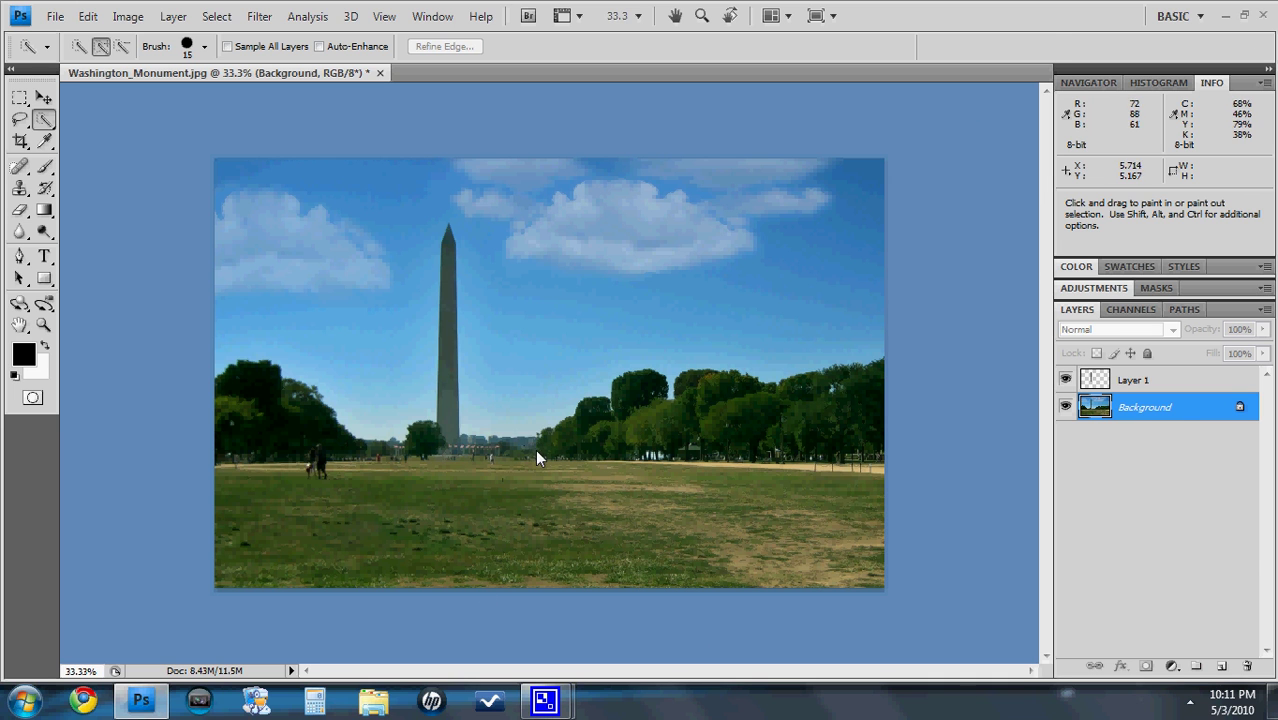
- Quick-select the right-hand tree line and zoom in closer on it
{"action": "mouse_move", "coordinate": [548, 455]}
{"action": "left_mouse_down"}
{"action": "mouse_move", "coordinate": [672, 430]}
{"action": "mouse_move", "coordinate": [794, 443]}
{"action": "left_mouse_up"}
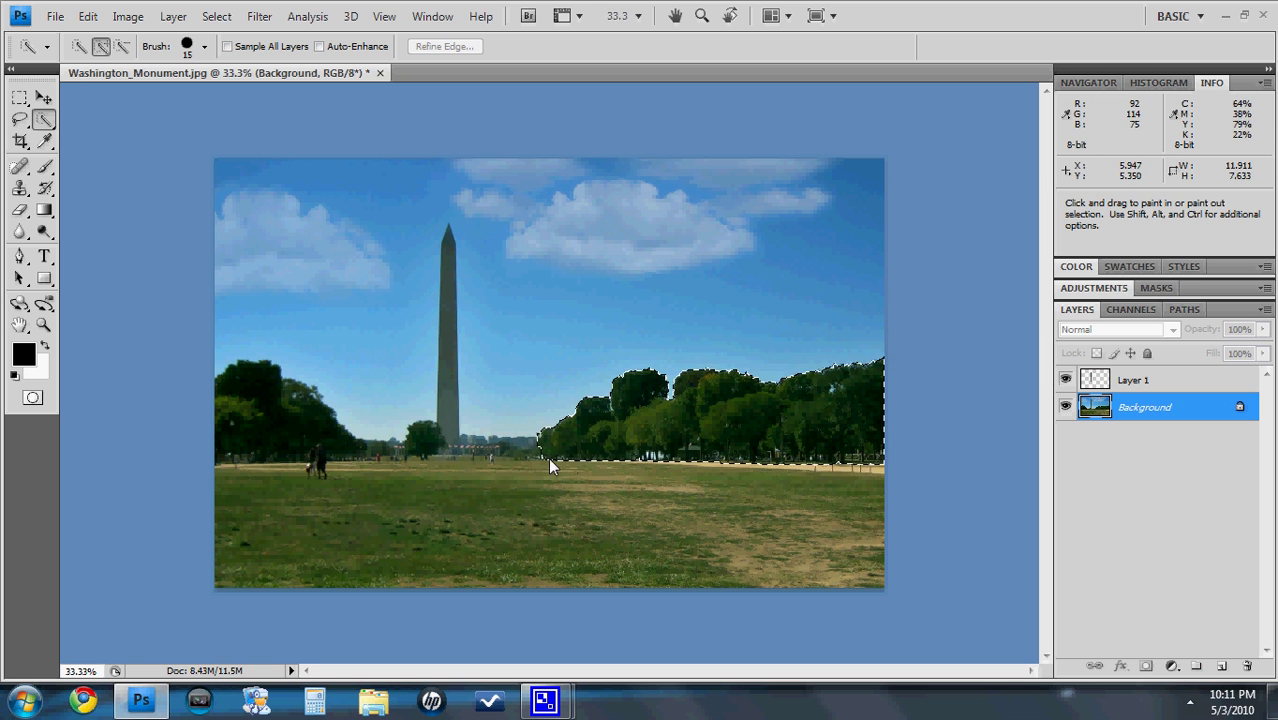
{"action": "left_click_drag", "start_coordinate": [538, 451], "coordinate": [536, 450]}
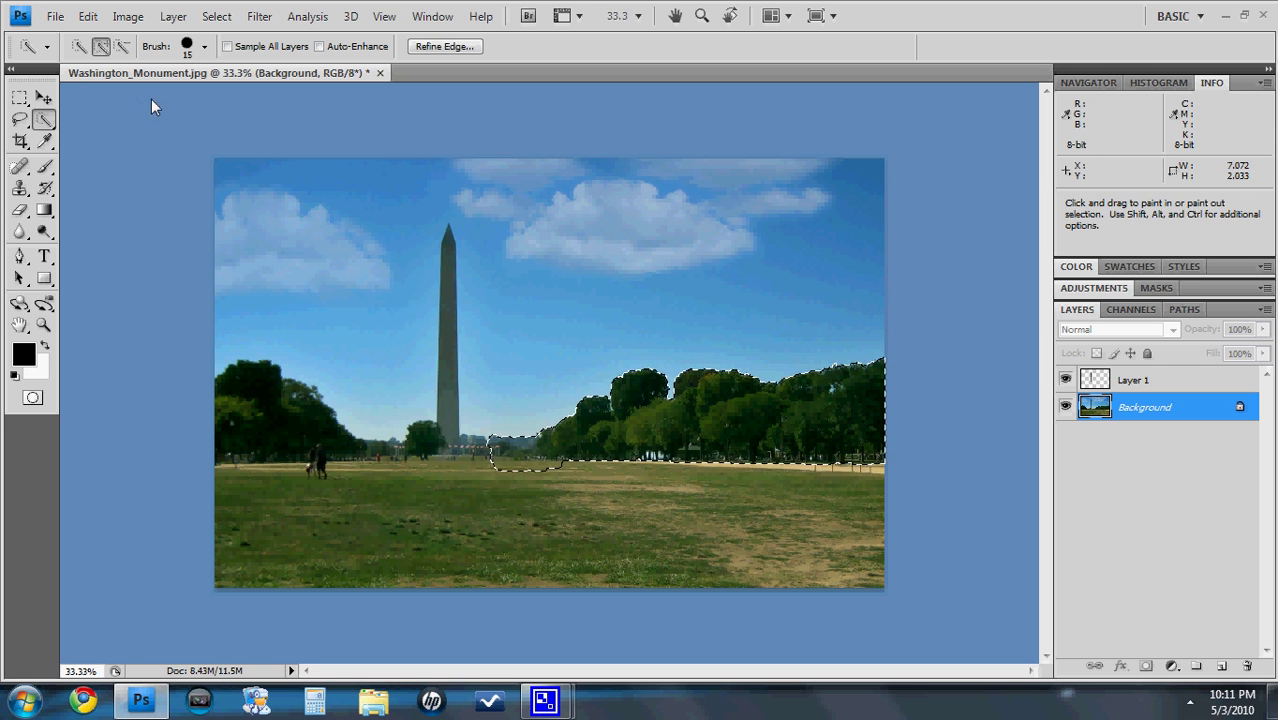
{"action": "left_click", "coordinate": [117, 48]}
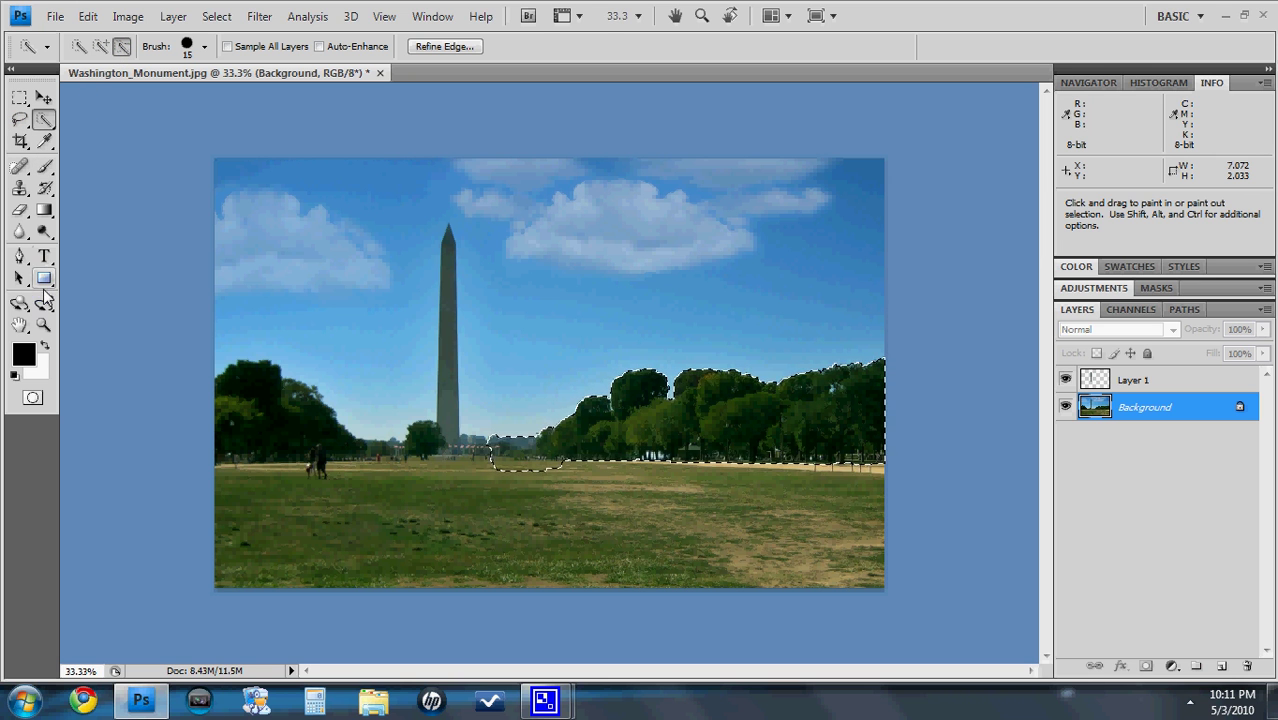
{"action": "left_click", "coordinate": [43, 324]}
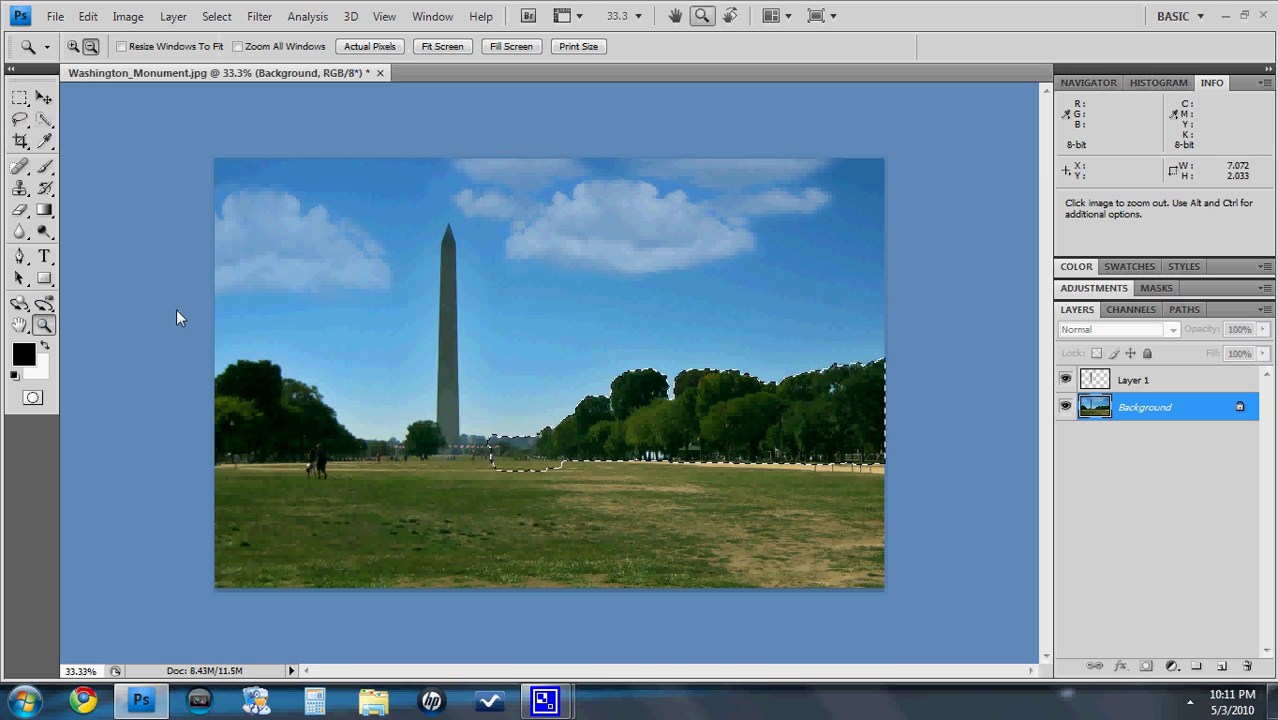
{"action": "left_click", "coordinate": [72, 46]}
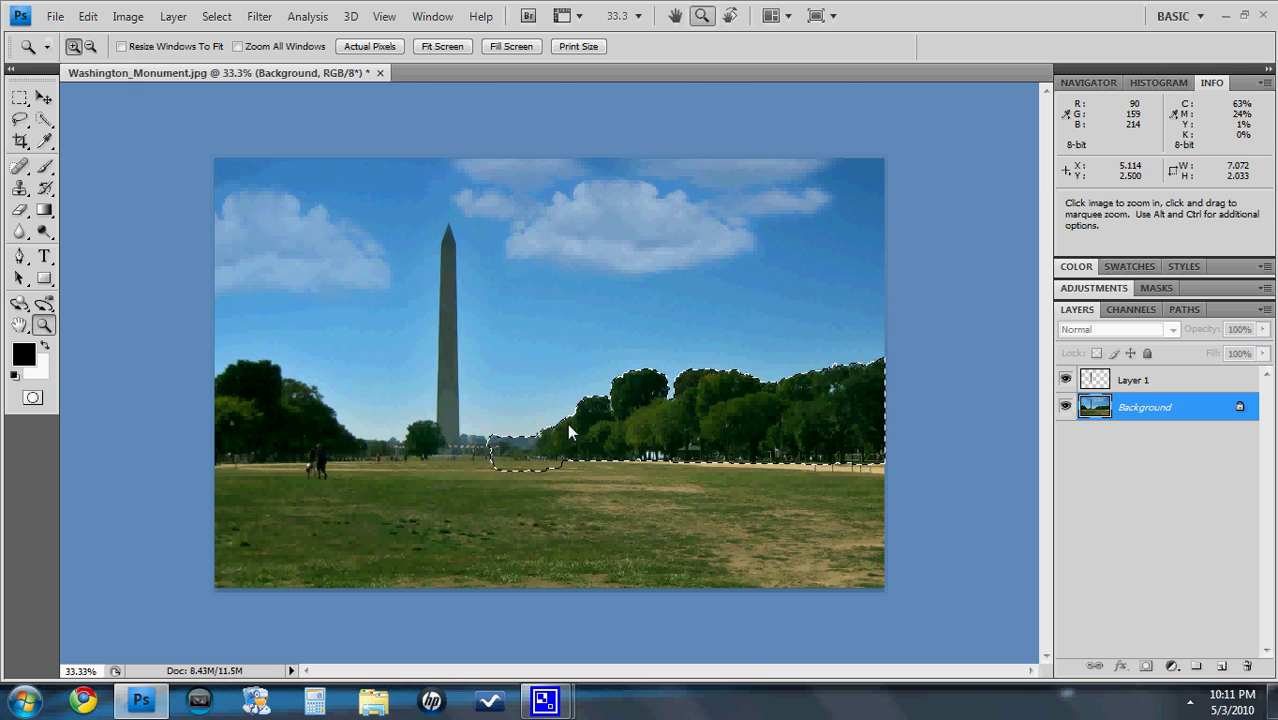
{"action": "left_click", "coordinate": [578, 460]}
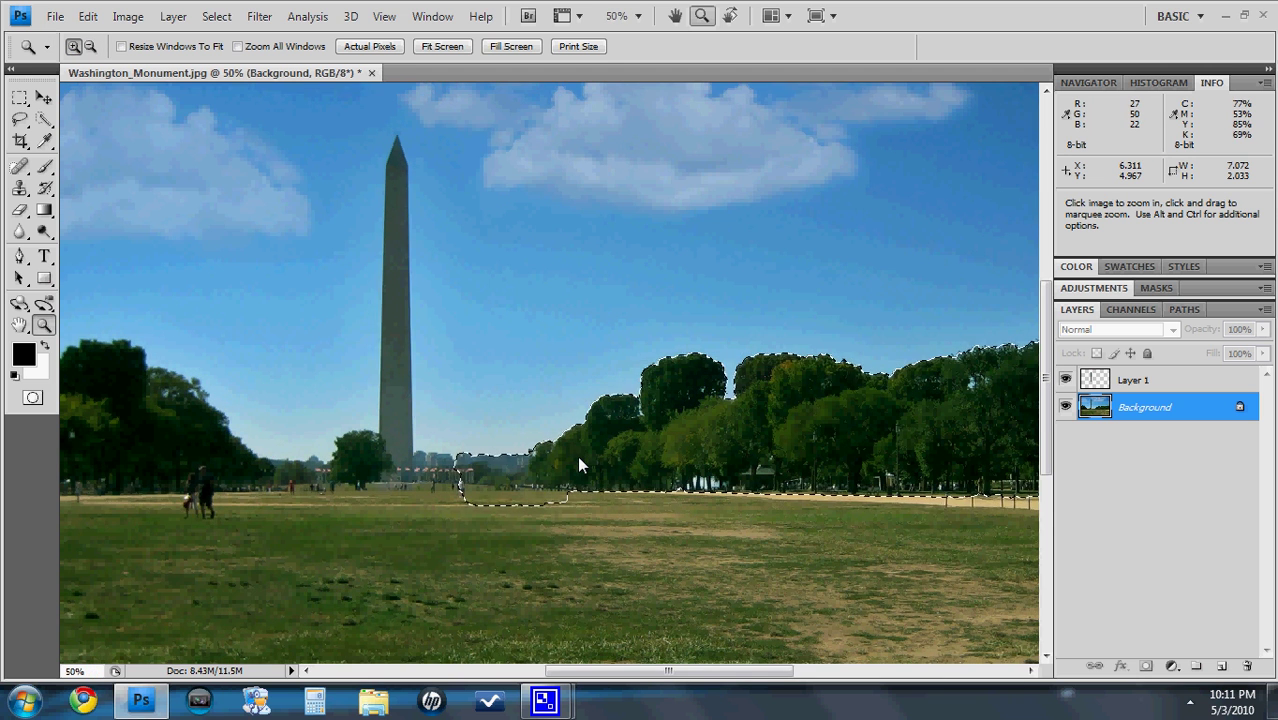
{"action": "left_click", "coordinate": [578, 460]}
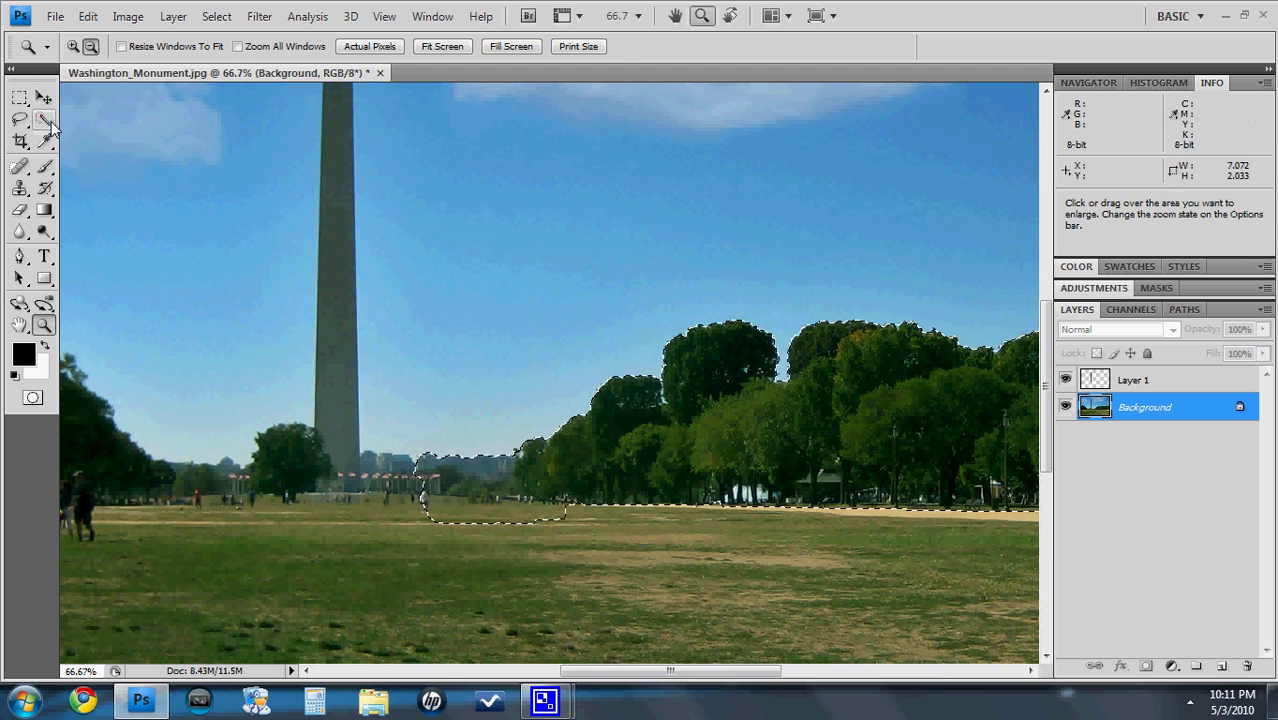
- Extend the selection along the right trees, undo the stray dip into the grass, and zoom out
{"action": "left_click", "coordinate": [45, 120]}
{"action": "mouse_move", "coordinate": [506, 453]}
{"action": "left_mouse_down"}
{"action": "mouse_move", "coordinate": [502, 503]}
{"action": "mouse_move", "coordinate": [562, 512]}
{"action": "left_mouse_up"}
{"action": "key", "text": "ctrl+z"}
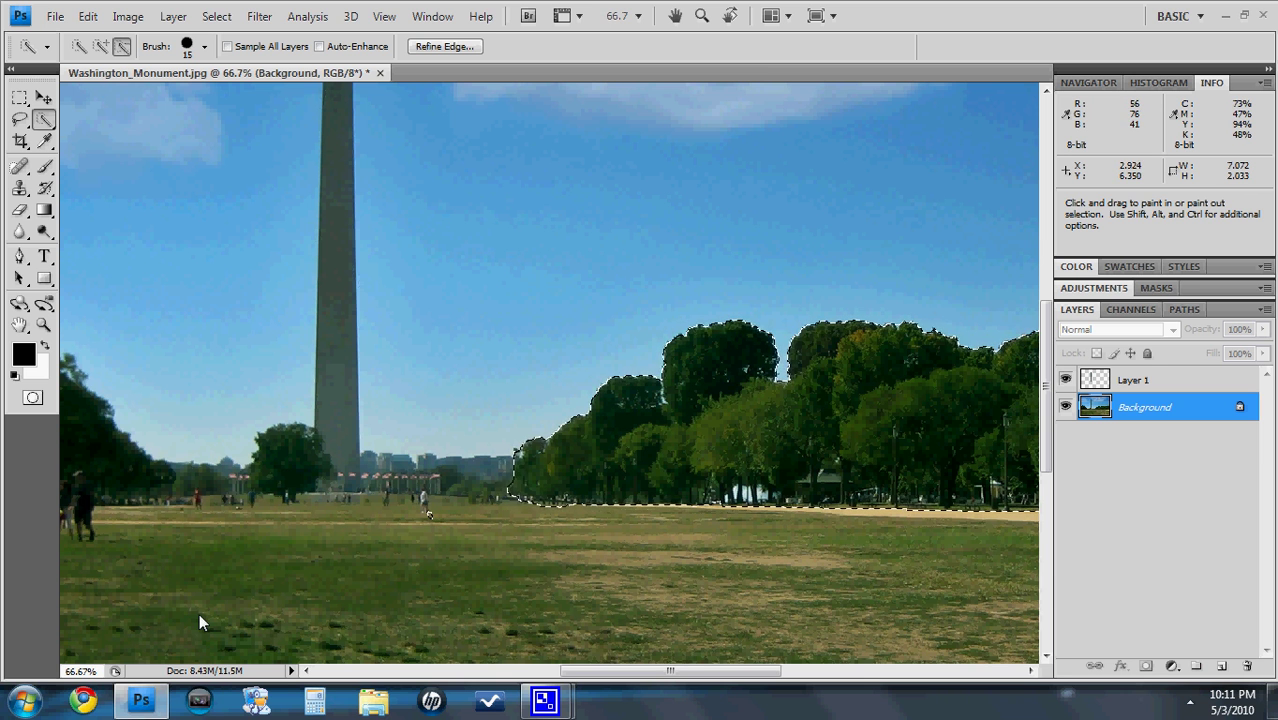
{"action": "left_click", "coordinate": [44, 325]}
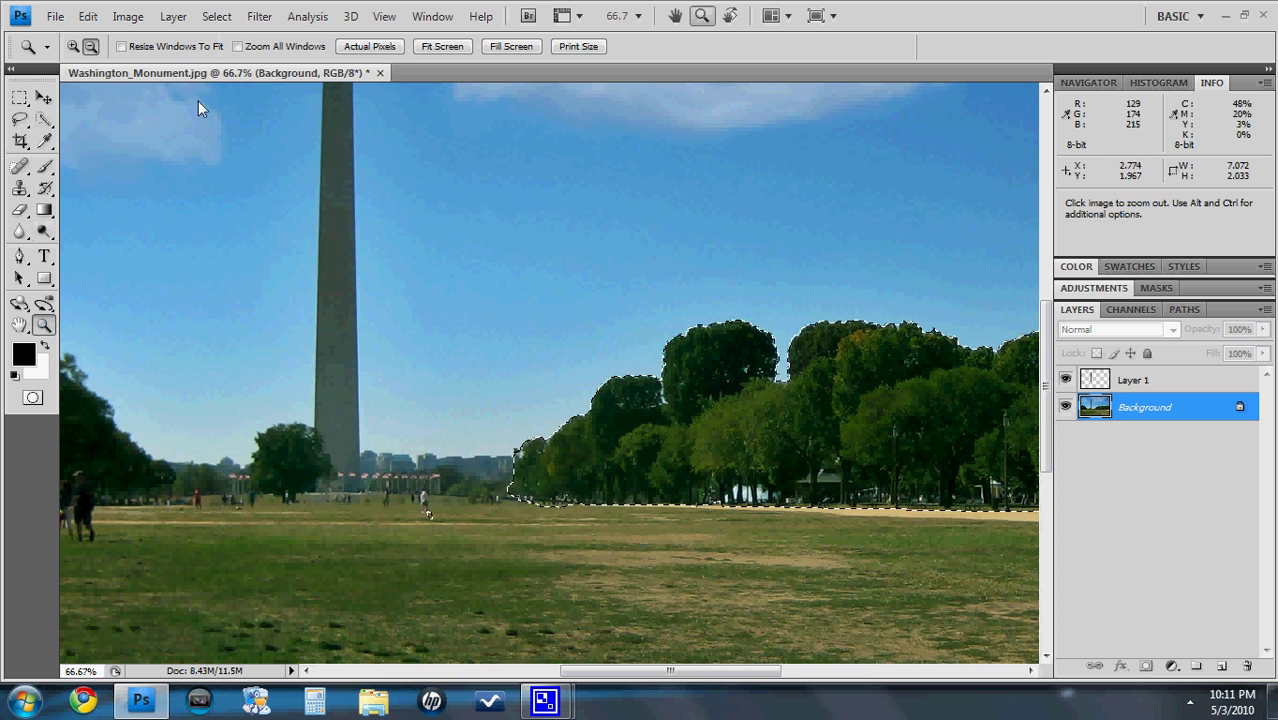
{"action": "left_click", "coordinate": [484, 413]}
{"action": "left_click", "coordinate": [482, 412]}
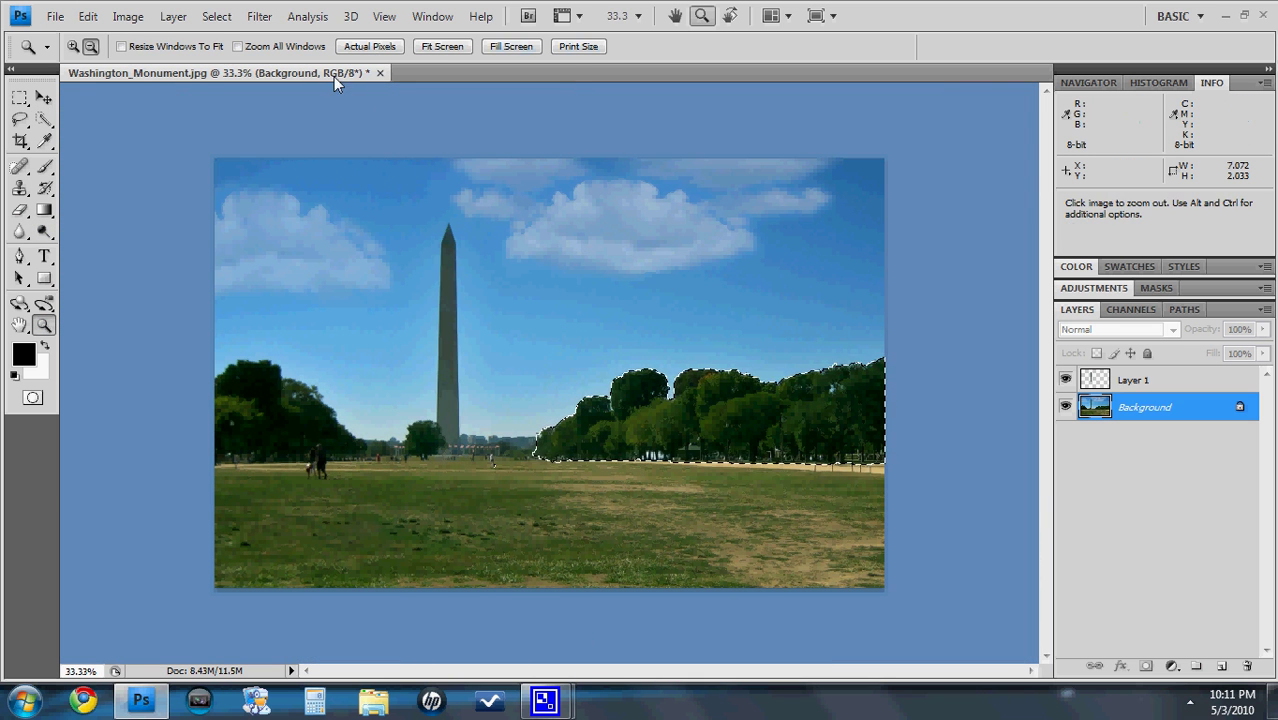
- Shift-add the left-hand tree line to the selection, then zoom in on the left trees
{"action": "left_click", "coordinate": [44, 119]}
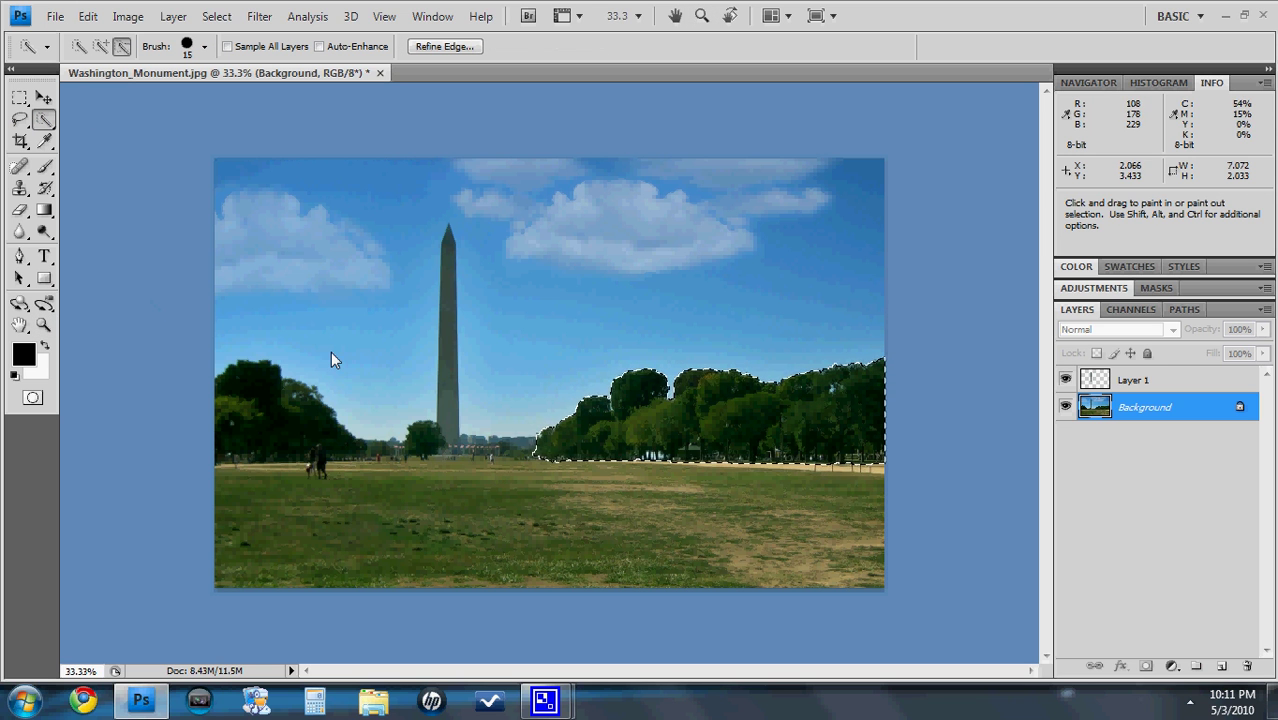
{"action": "key", "text": "shift"}
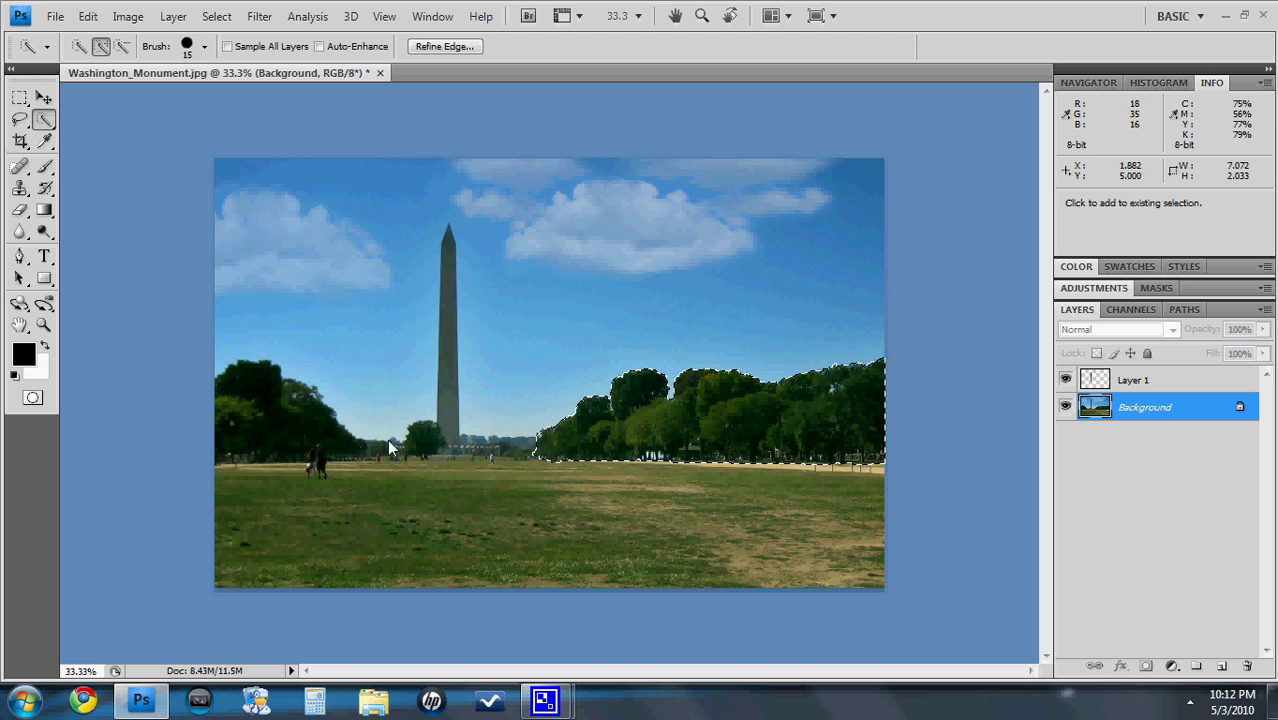
{"action": "left_click_drag", "start_coordinate": [217, 392], "coordinate": [244, 384]}
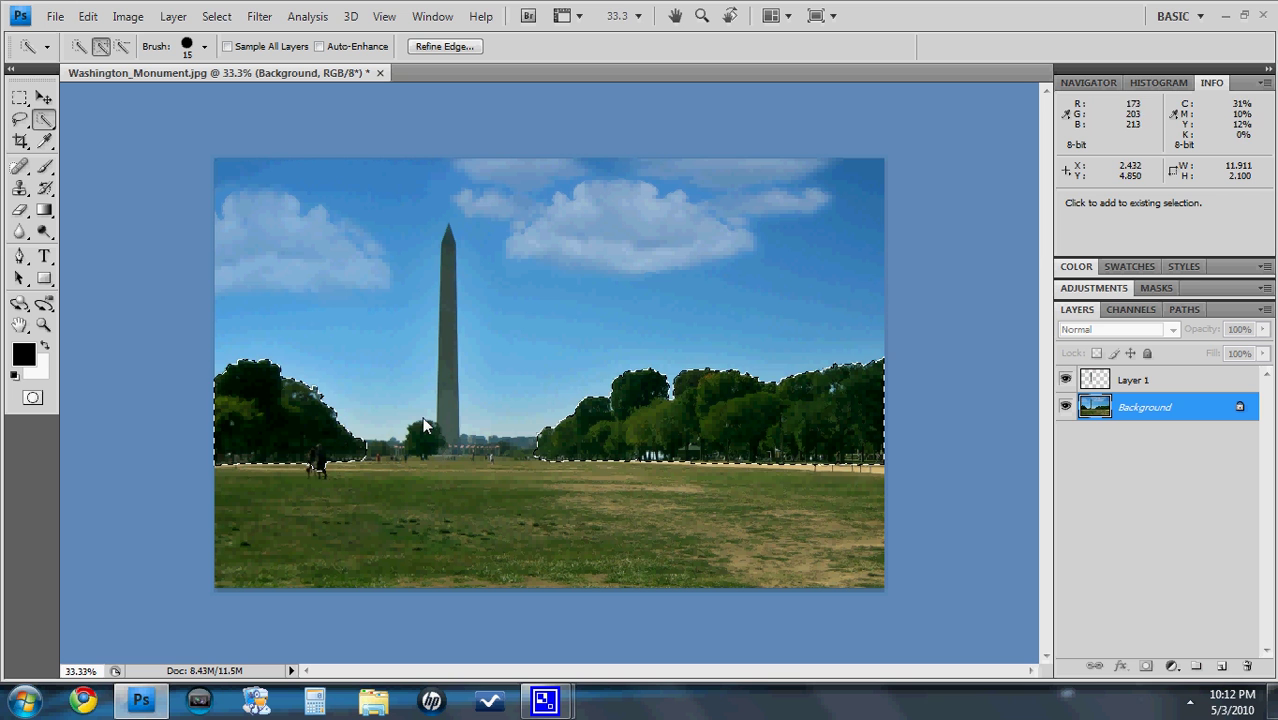
{"action": "key", "text": "alt"}
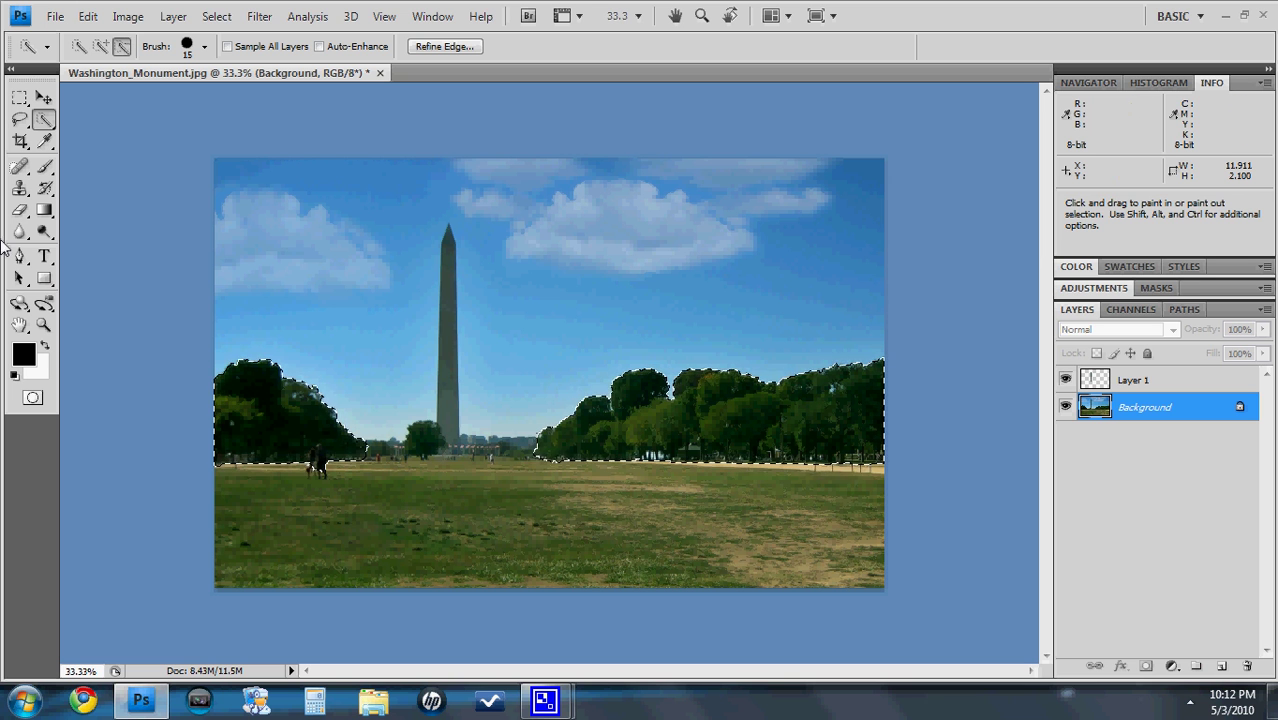
{"action": "left_click", "coordinate": [44, 326]}
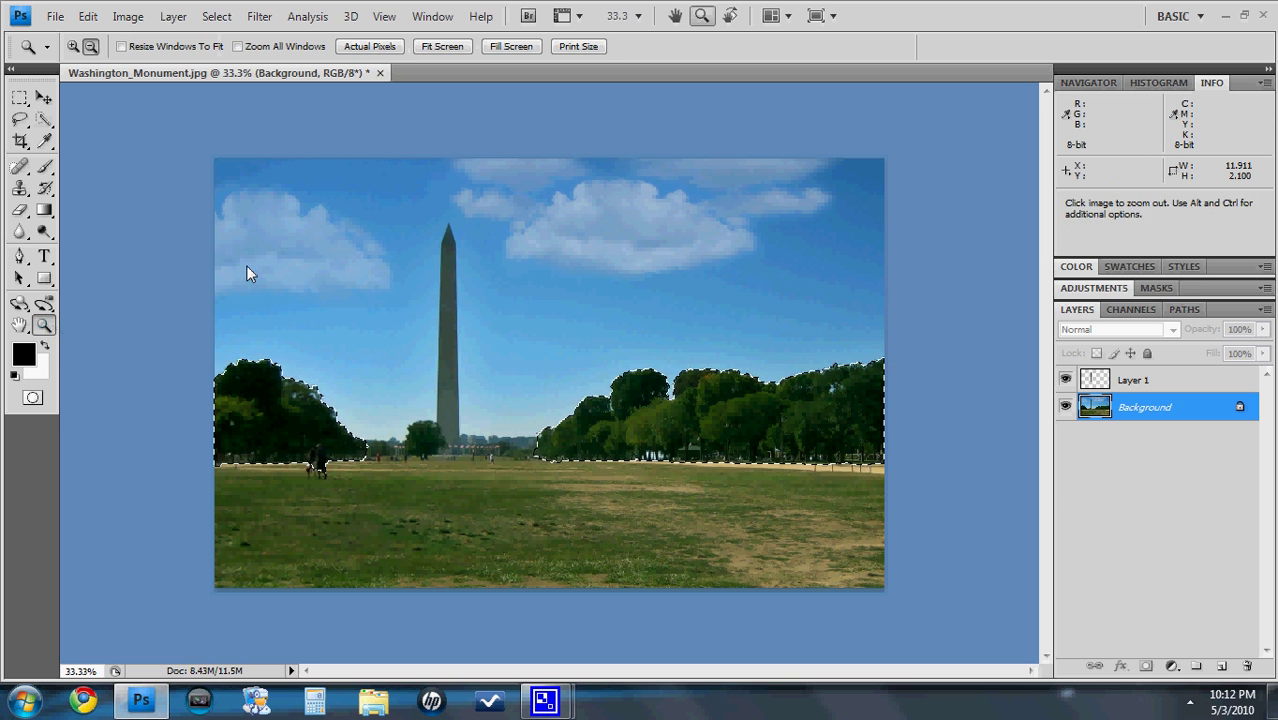
{"action": "left_click", "coordinate": [321, 440]}
{"action": "left_click", "coordinate": [225, 475]}
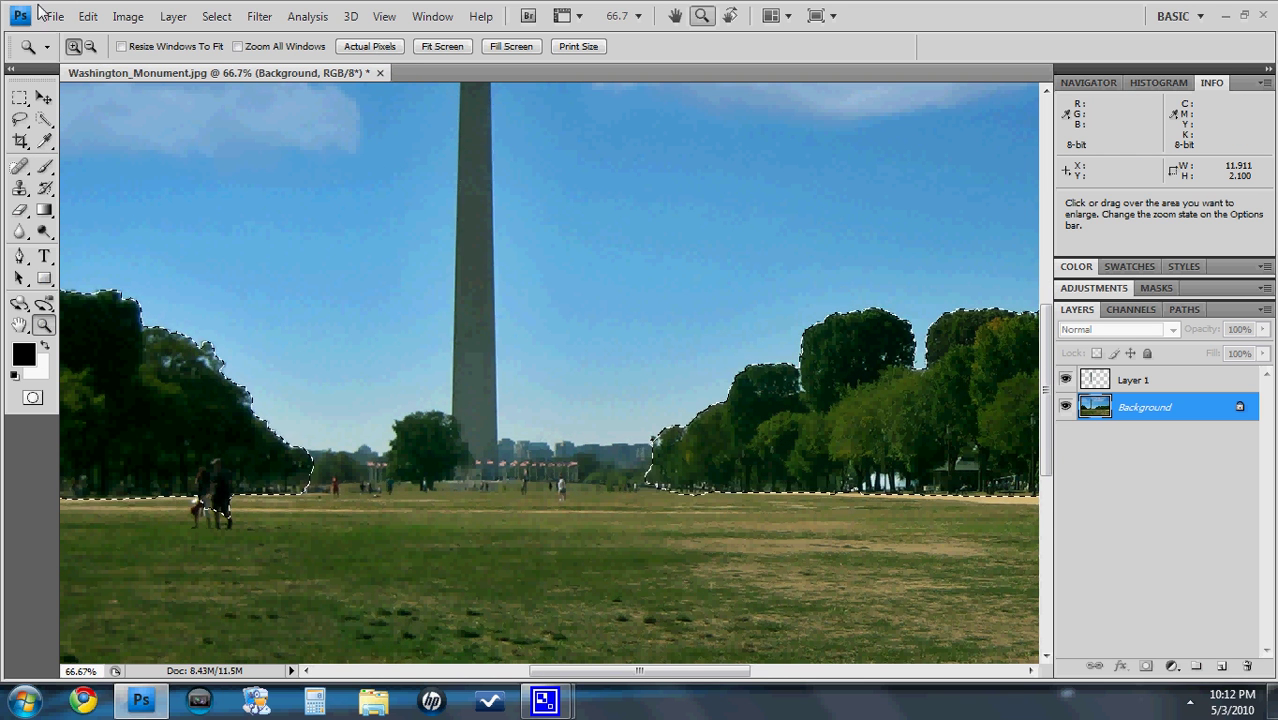
{"action": "left_click", "coordinate": [90, 46]}
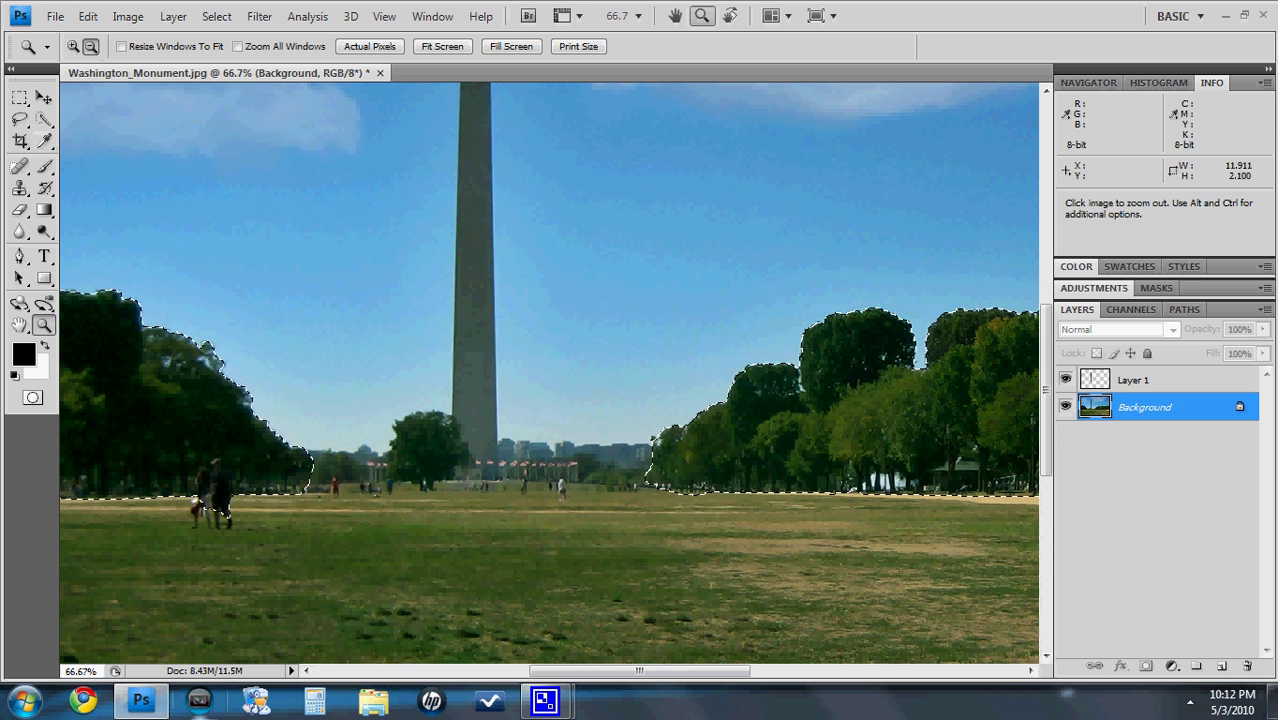
- In Subtract mode, trim the tree selection around the two people walking under the left trees
{"action": "left_click", "coordinate": [43, 118]}
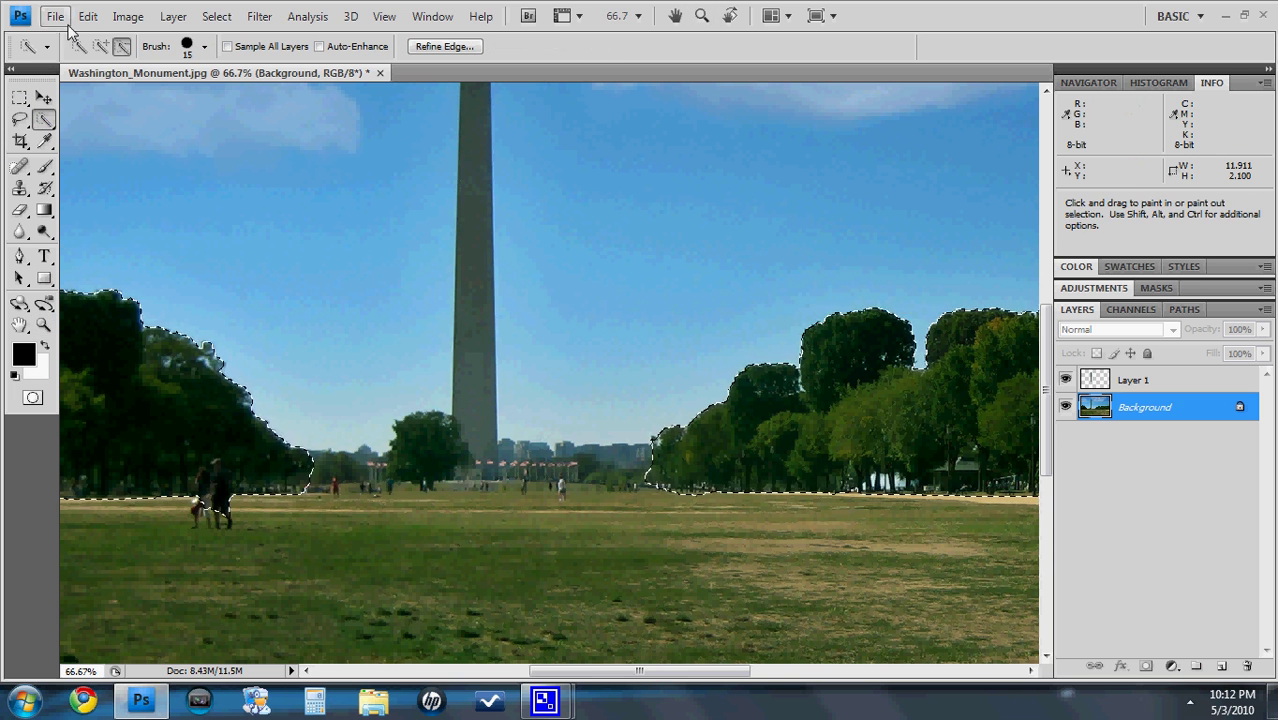
{"action": "left_click", "coordinate": [121, 47]}
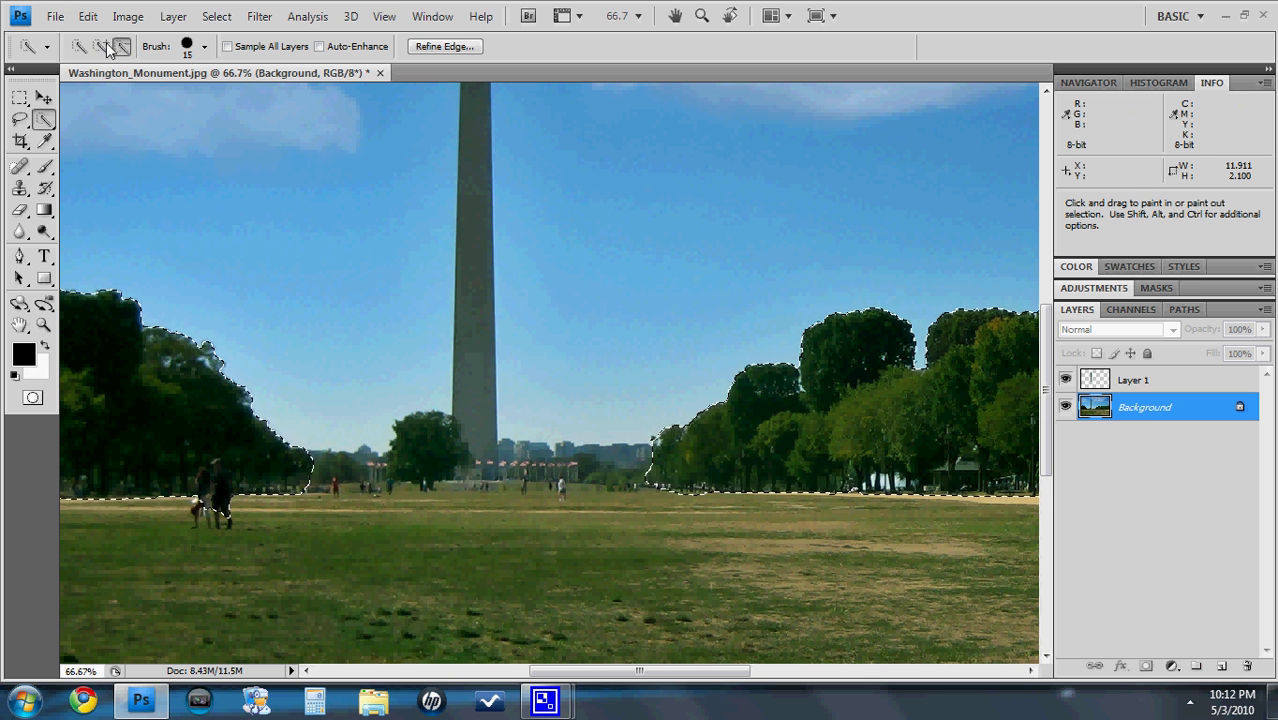
{"action": "left_click", "coordinate": [183, 496]}
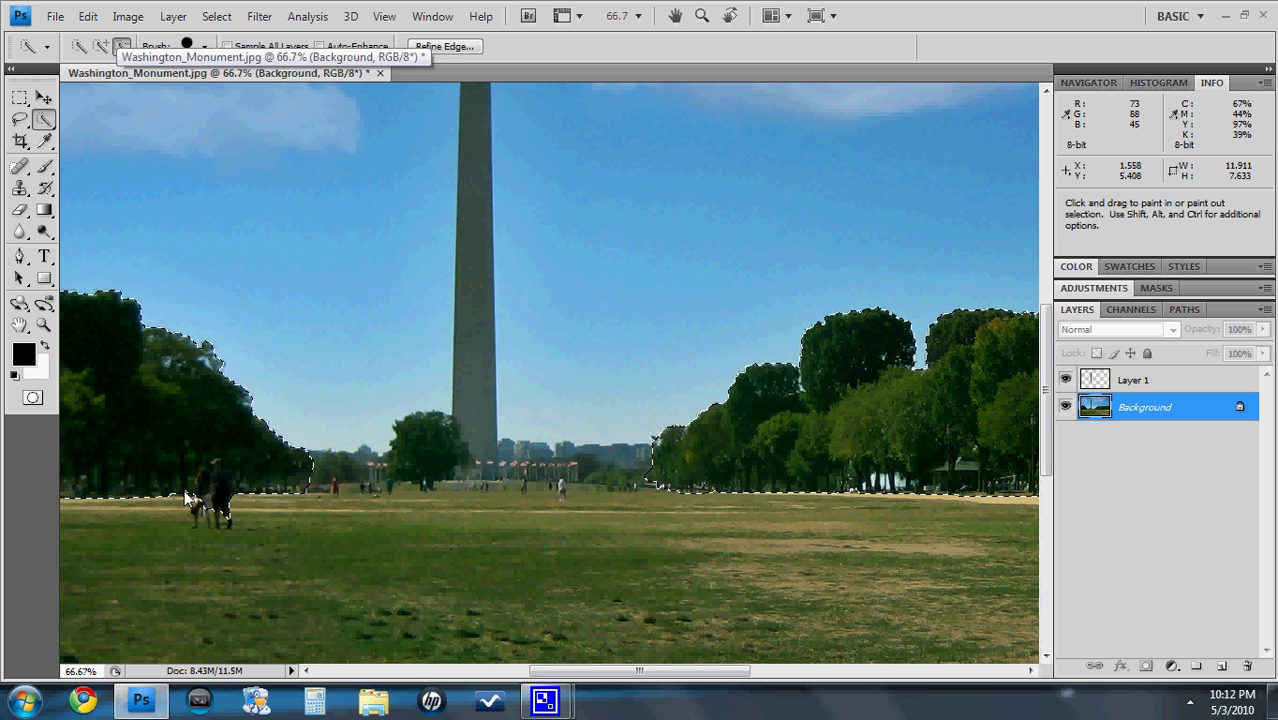
{"action": "left_click", "coordinate": [186, 488]}
{"action": "left_click", "coordinate": [199, 465]}
{"action": "left_click_drag", "start_coordinate": [199, 465], "coordinate": [237, 468]}
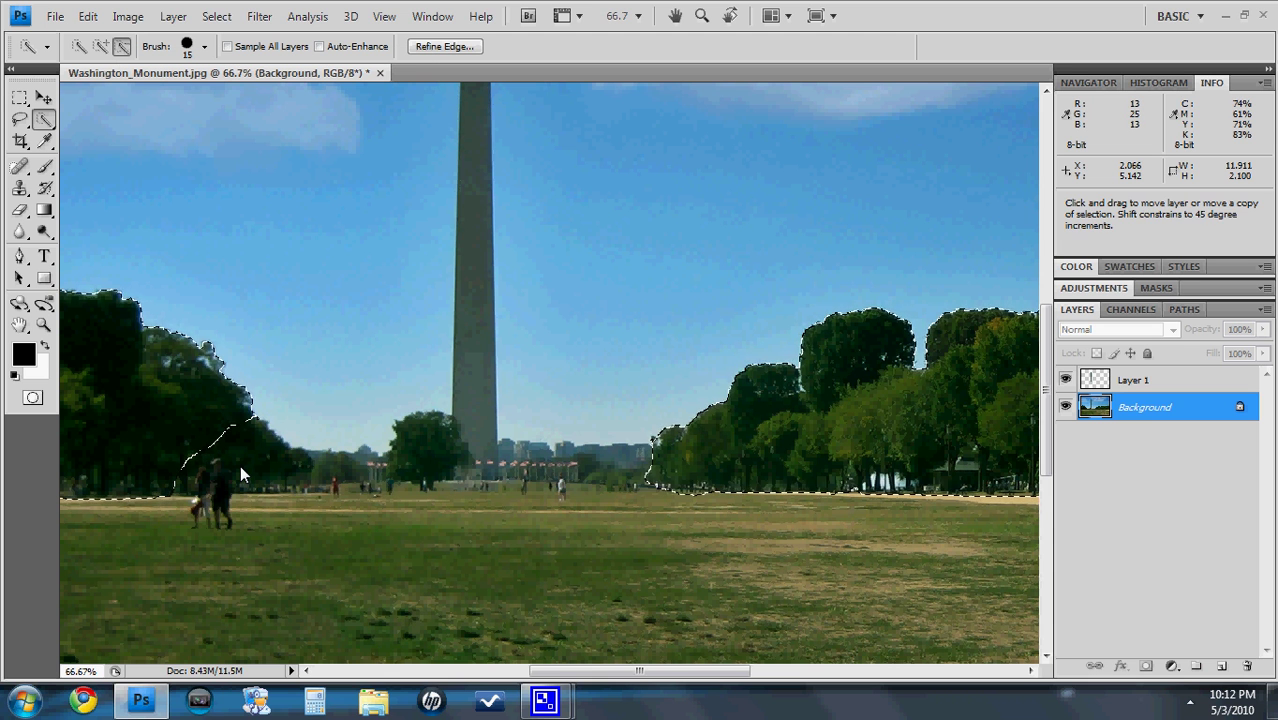
{"action": "left_click", "coordinate": [240, 467]}
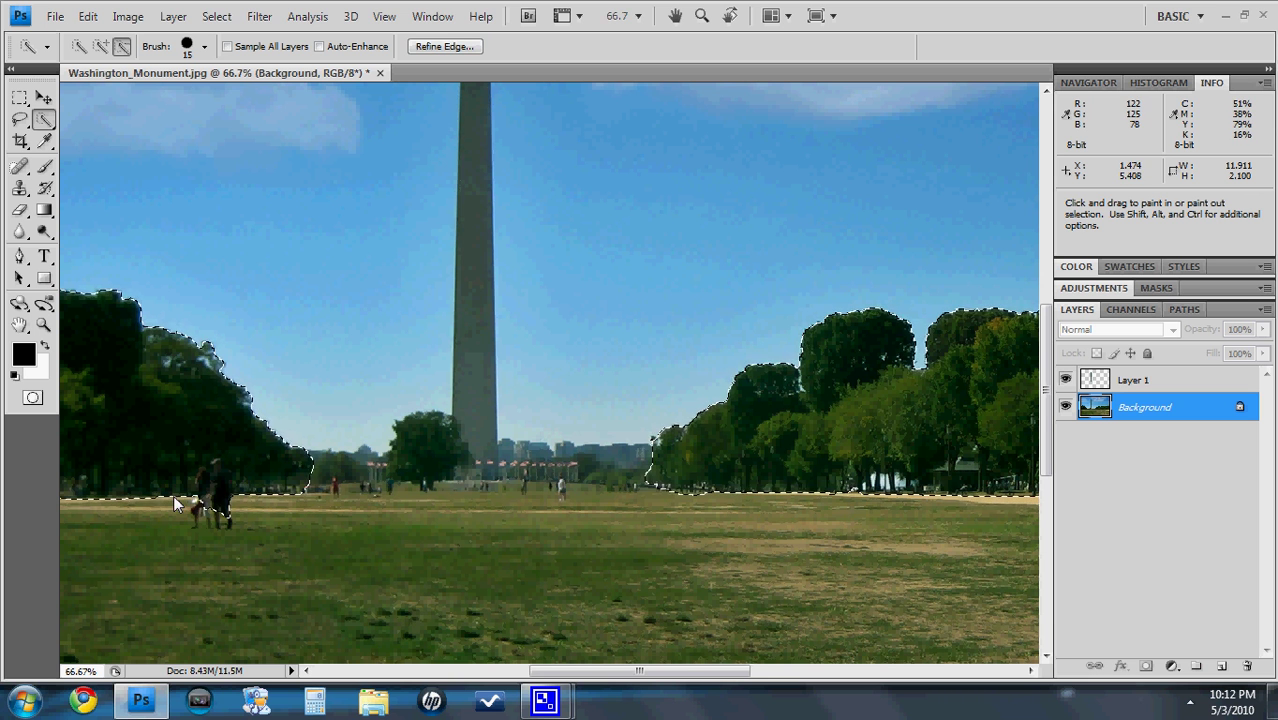
{"action": "mouse_move", "coordinate": [191, 476]}
{"action": "left_mouse_down"}
{"action": "mouse_move", "coordinate": [213, 466]}
{"action": "mouse_move", "coordinate": [238, 485]}
{"action": "left_mouse_up"}
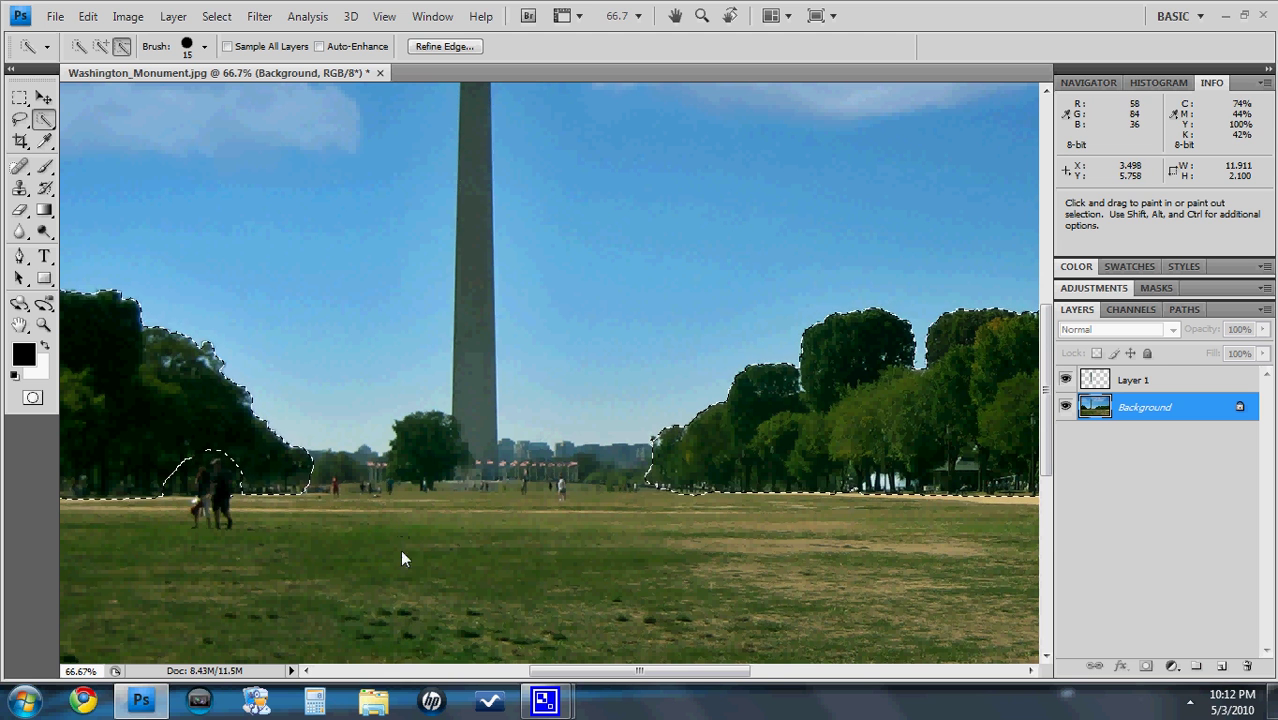
- Zoom back out to the whole photo and return to the Quick Selection tool
{"action": "scroll", "coordinate": [394, 168], "scroll_direction": "down", "scroll_amount": 1}
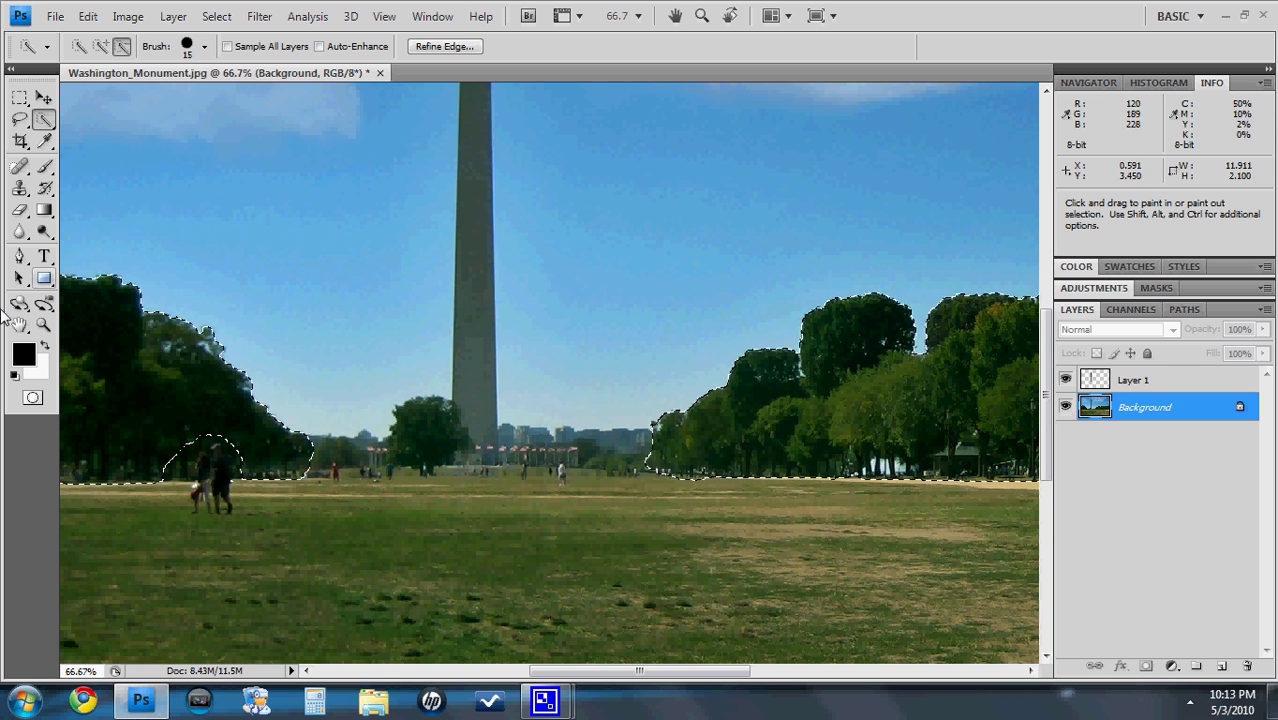
{"action": "left_click", "coordinate": [44, 325]}
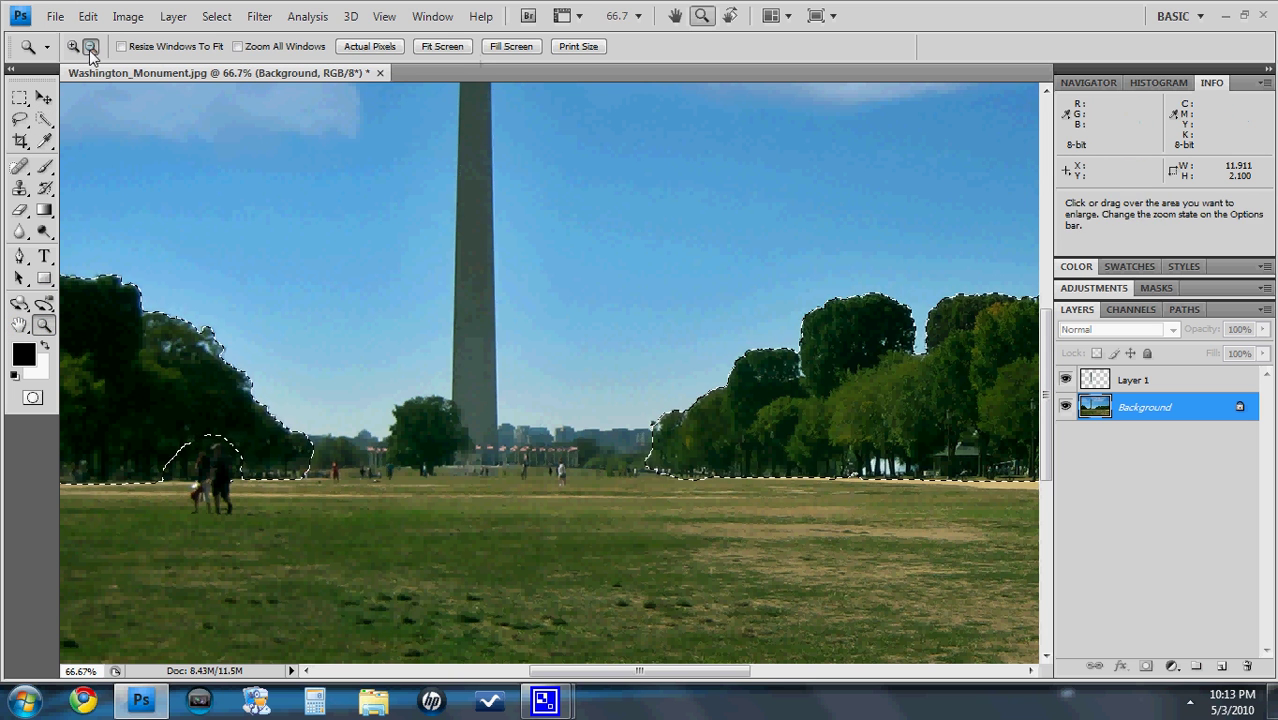
{"action": "left_click", "coordinate": [539, 408]}
{"action": "left_click", "coordinate": [540, 408]}
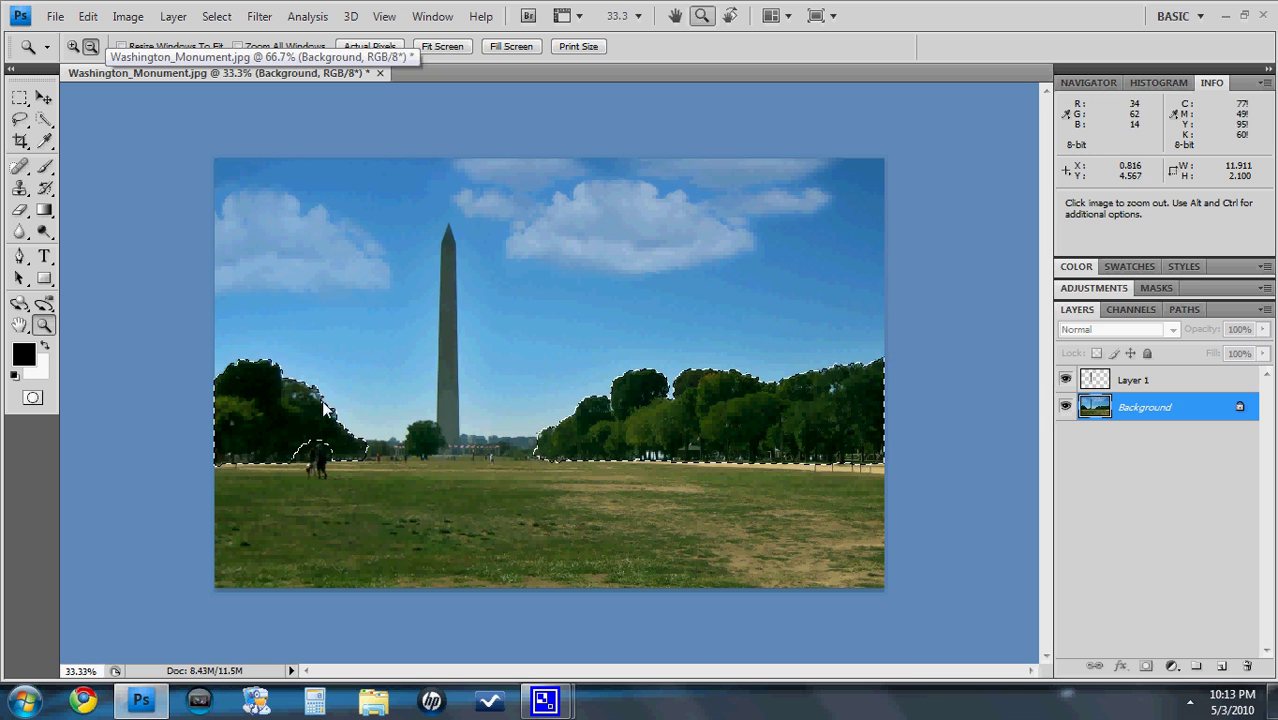
{"action": "left_click", "coordinate": [44, 118]}
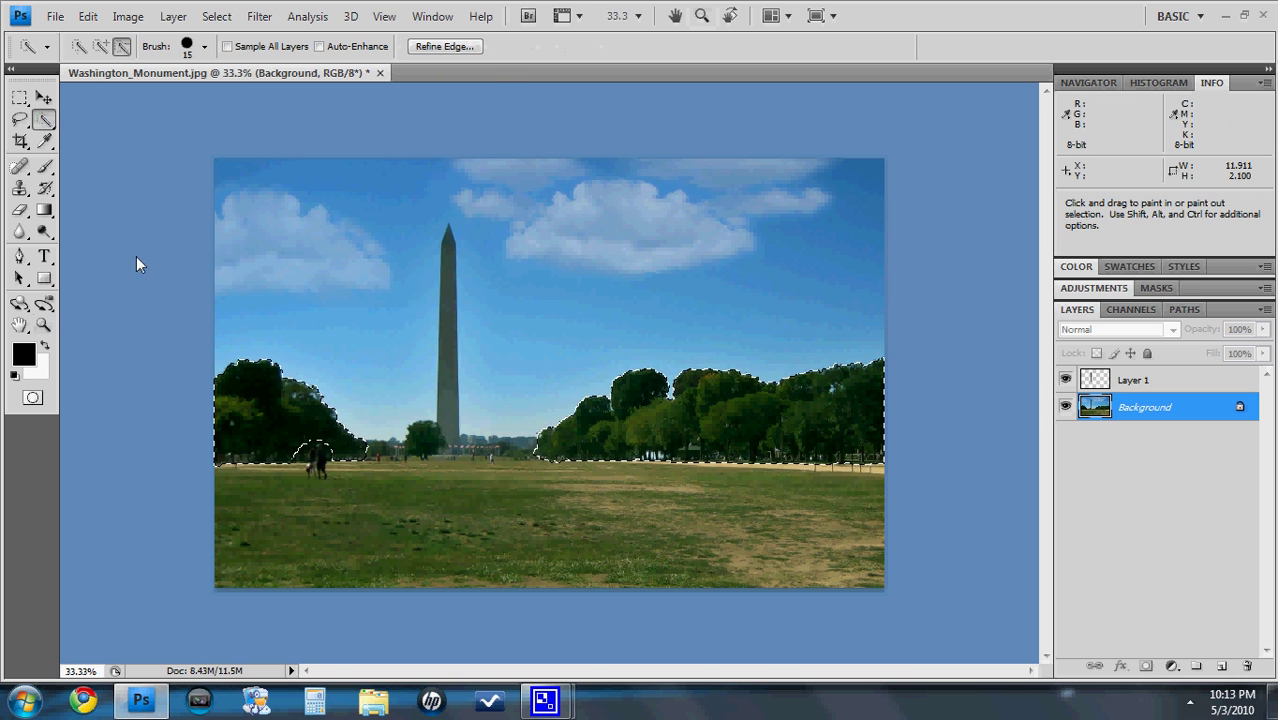
- Copy the selected trees onto a new Layer 2, then make the Background layer active
{"action": "right_click", "coordinate": [288, 412]}
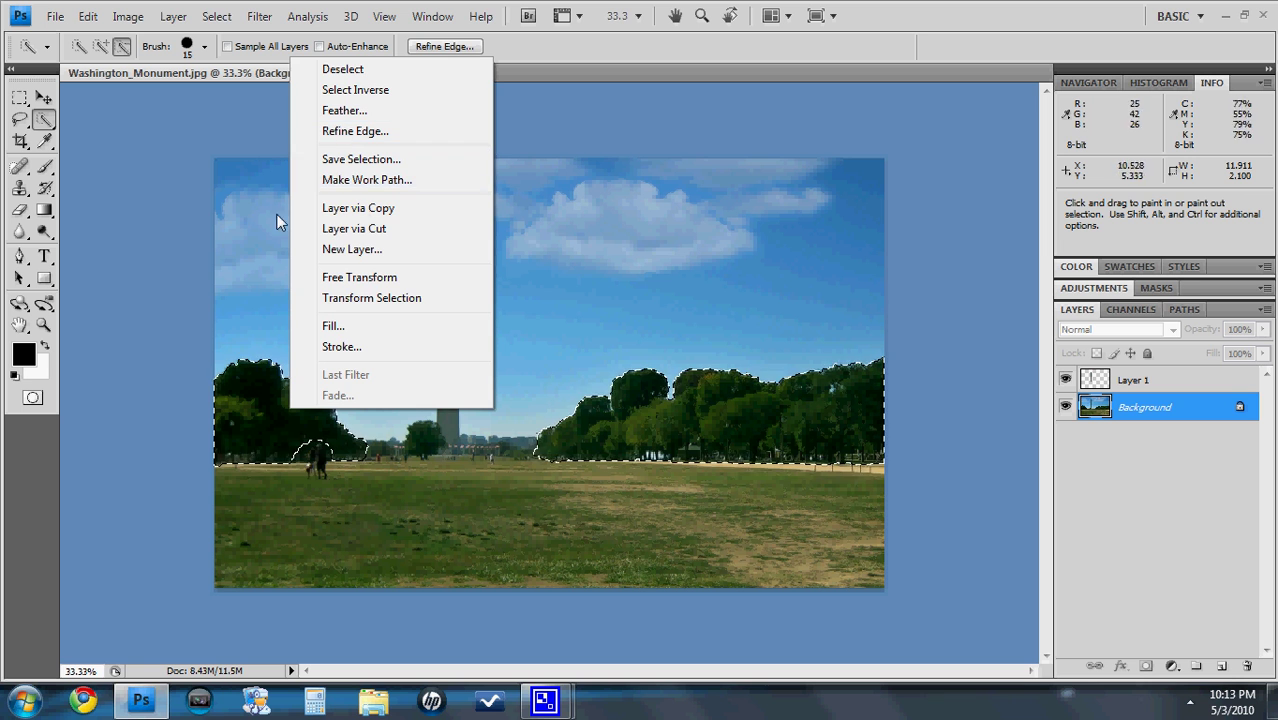
{"action": "left_click", "coordinate": [385, 210]}
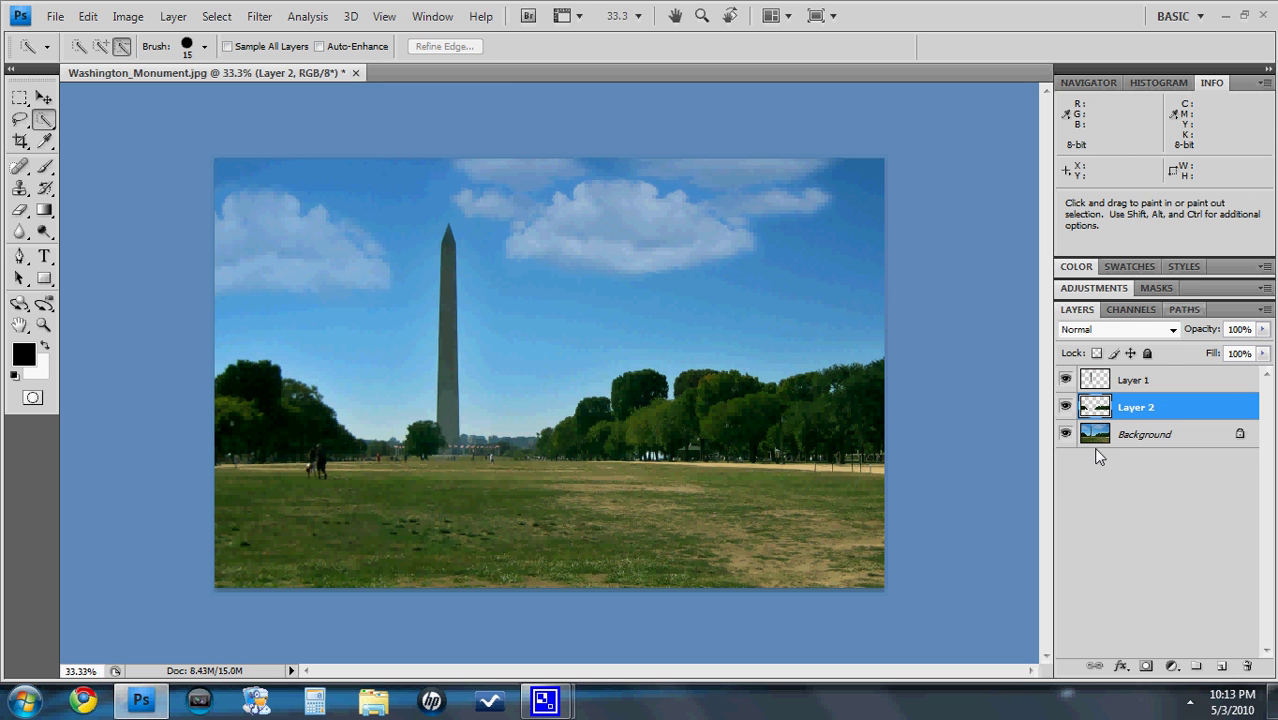
{"action": "left_click", "coordinate": [1124, 439]}
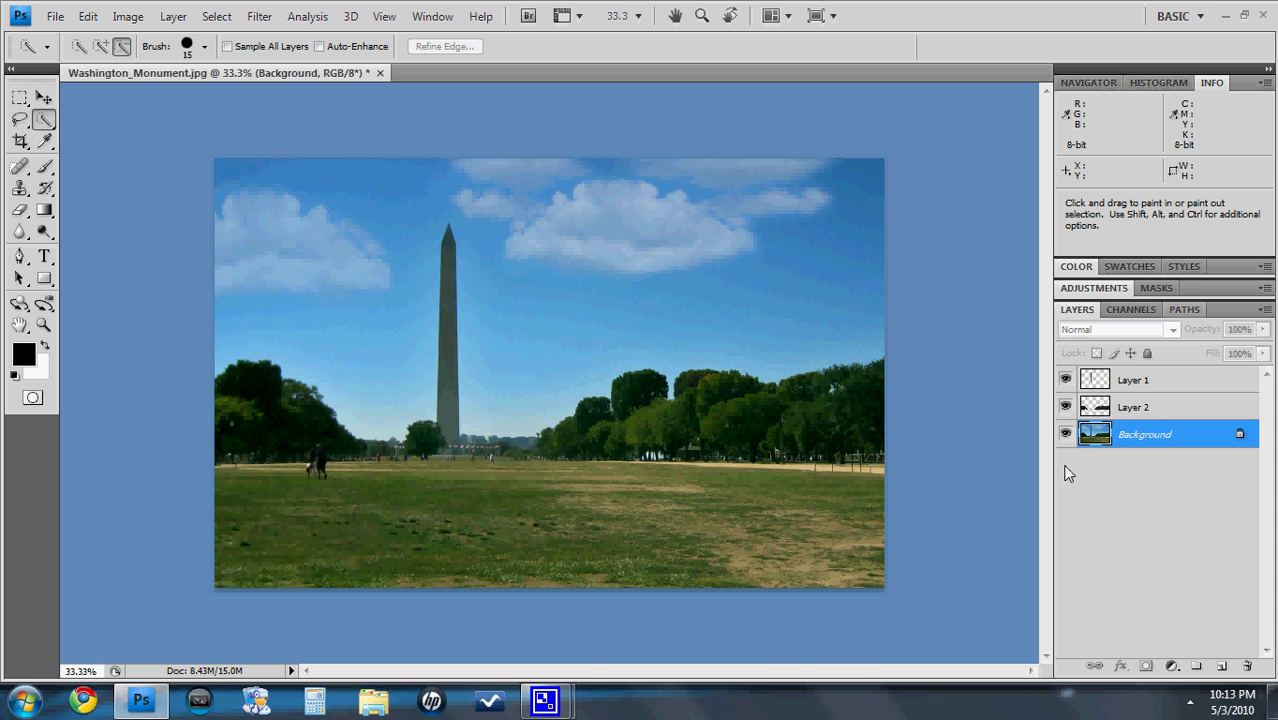
{"action": "left_click", "coordinate": [138, 22]}
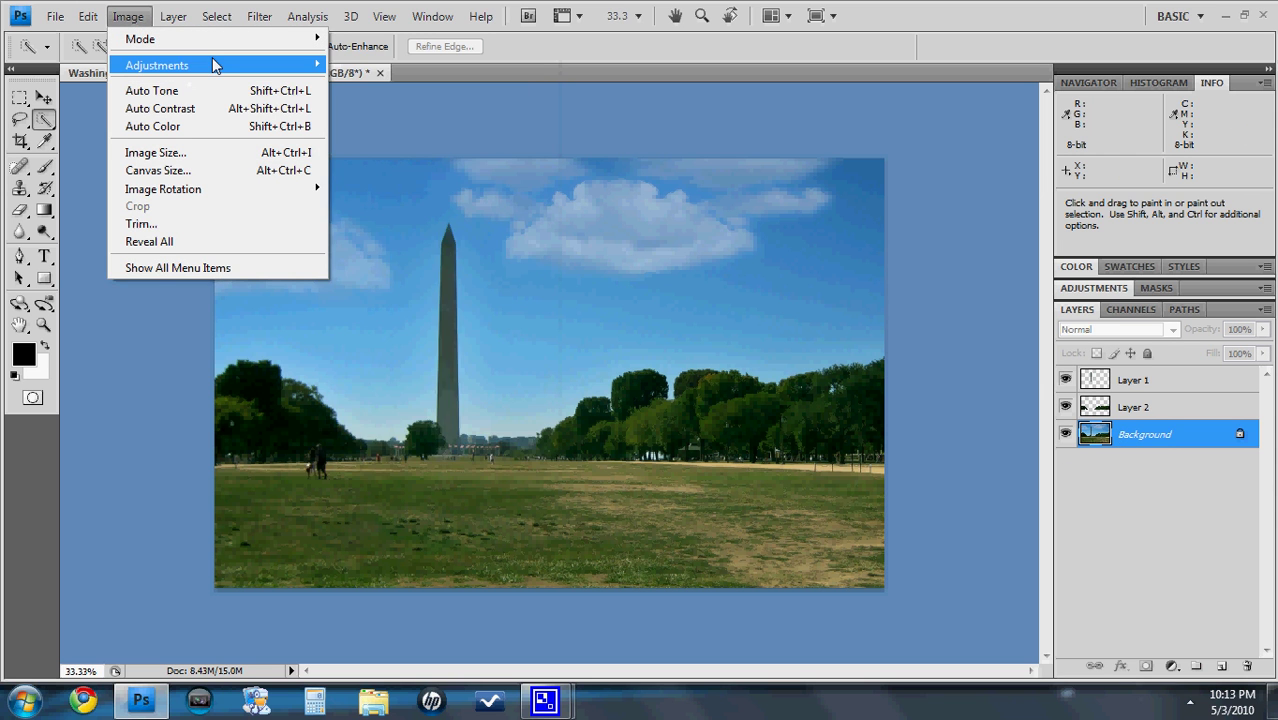
{"action": "mouse_move", "coordinate": [212, 62]}
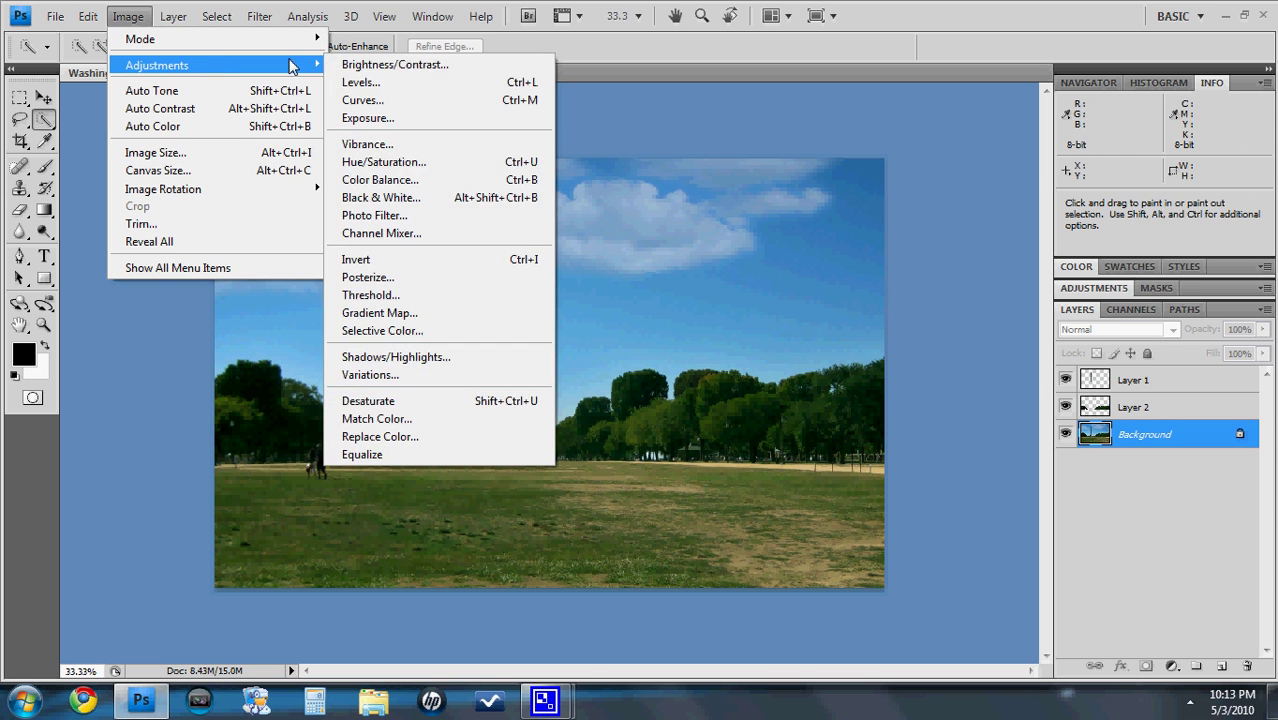
{"action": "left_click", "coordinate": [444, 194]}
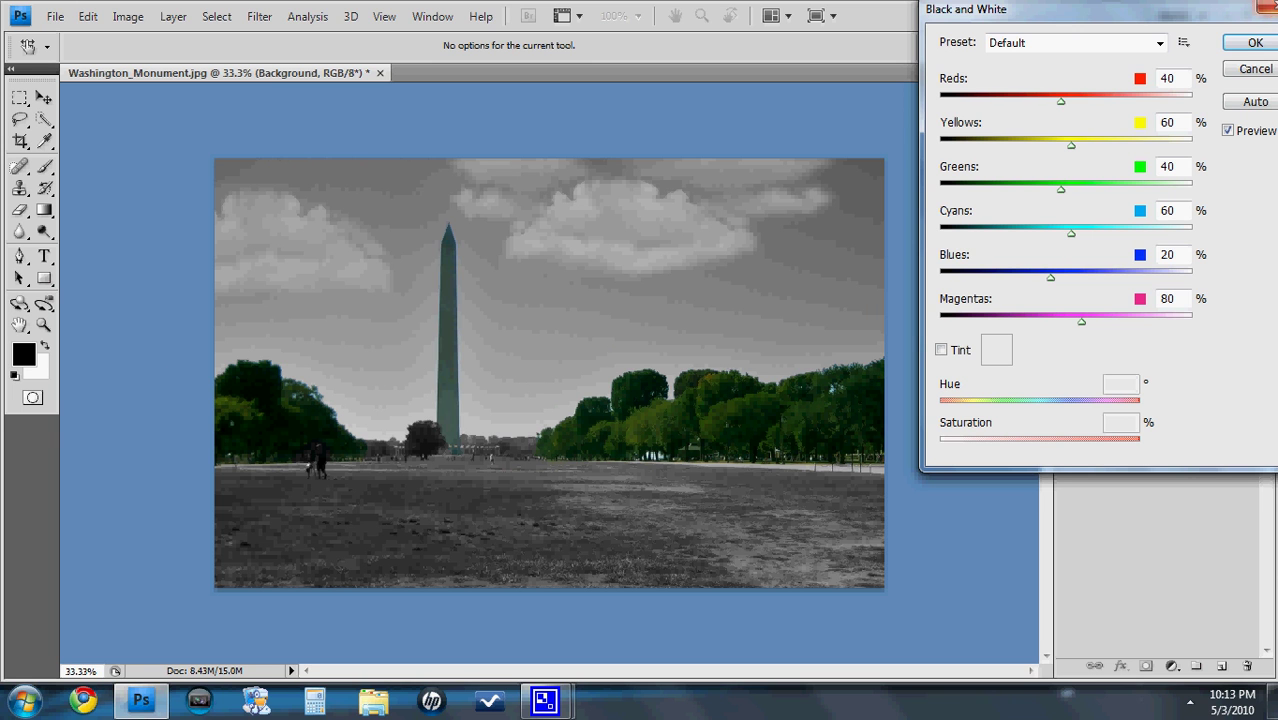
{"action": "left_click", "coordinate": [1268, 9]}
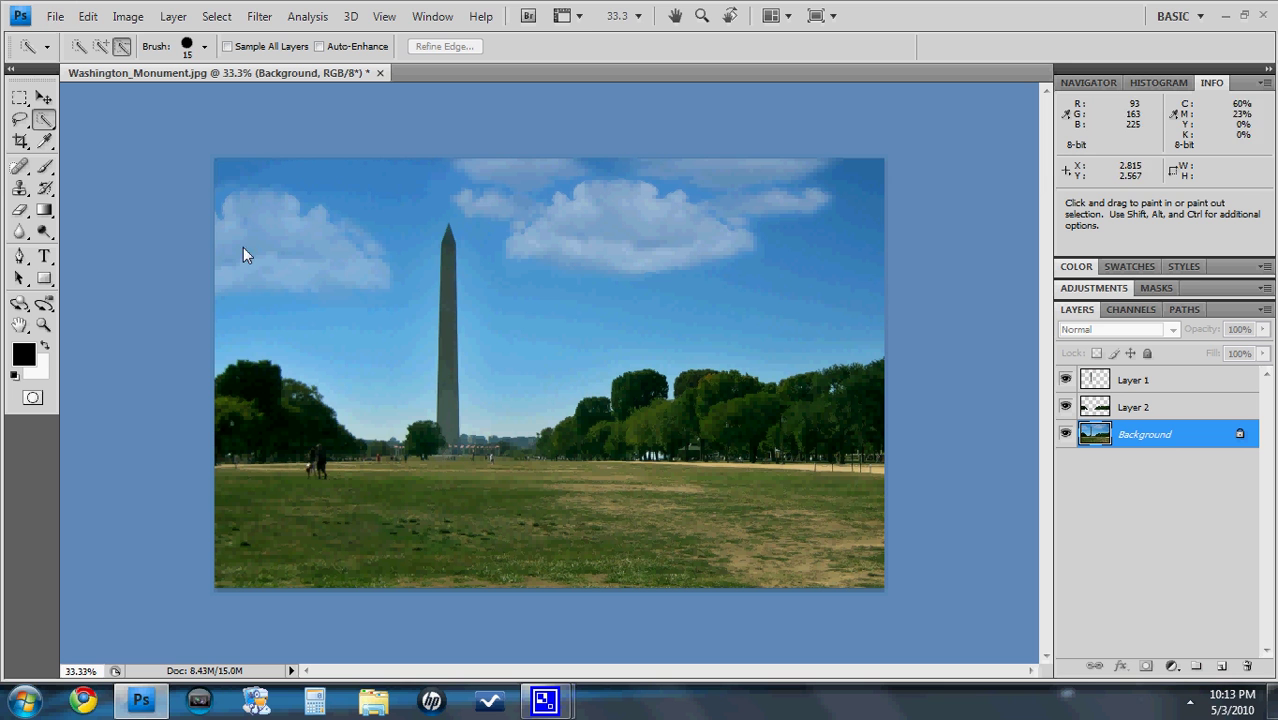
{"action": "left_click", "coordinate": [128, 16]}
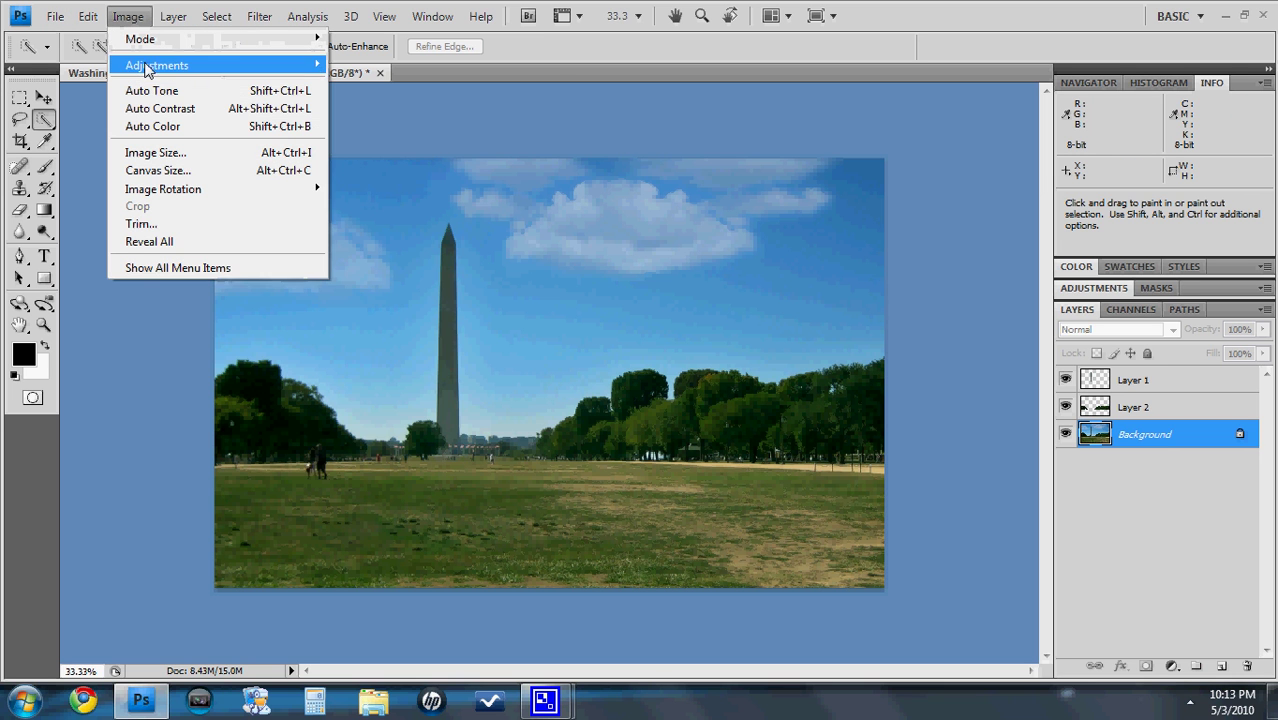
{"action": "mouse_move", "coordinate": [165, 68]}
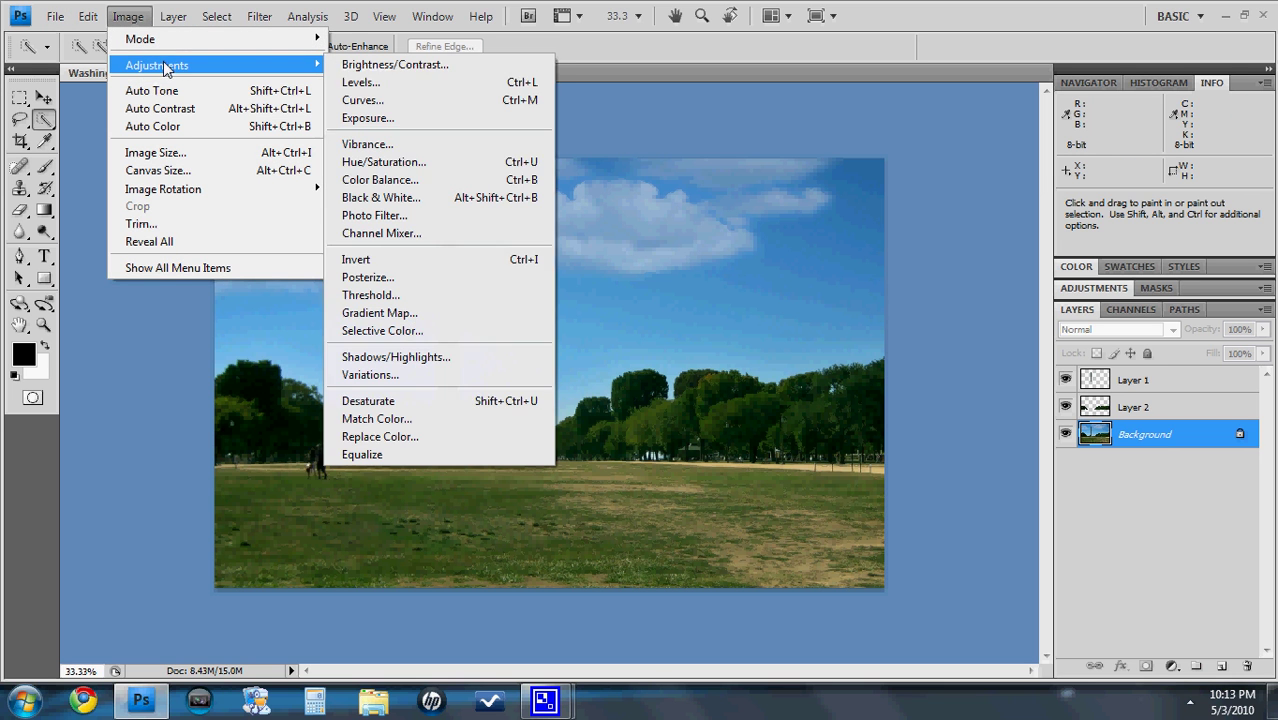
{"action": "left_click", "coordinate": [463, 180]}
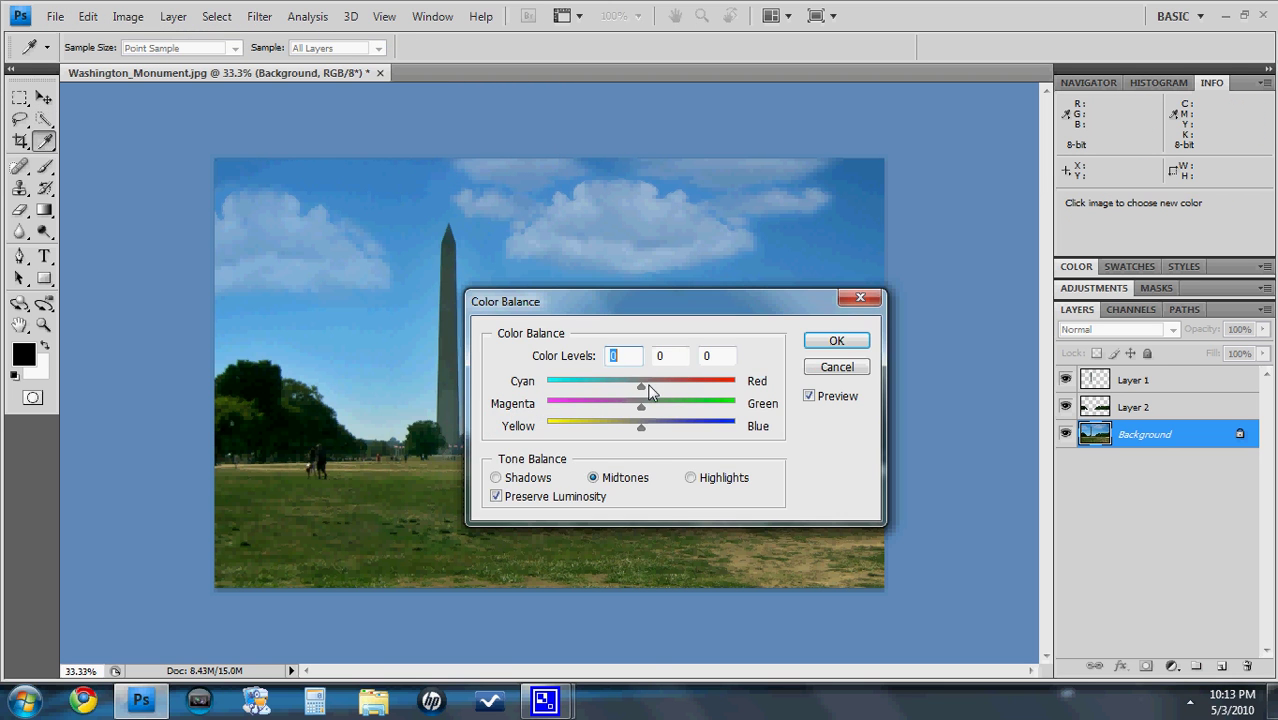
{"action": "left_click_drag", "start_coordinate": [645, 385], "coordinate": [754, 401]}
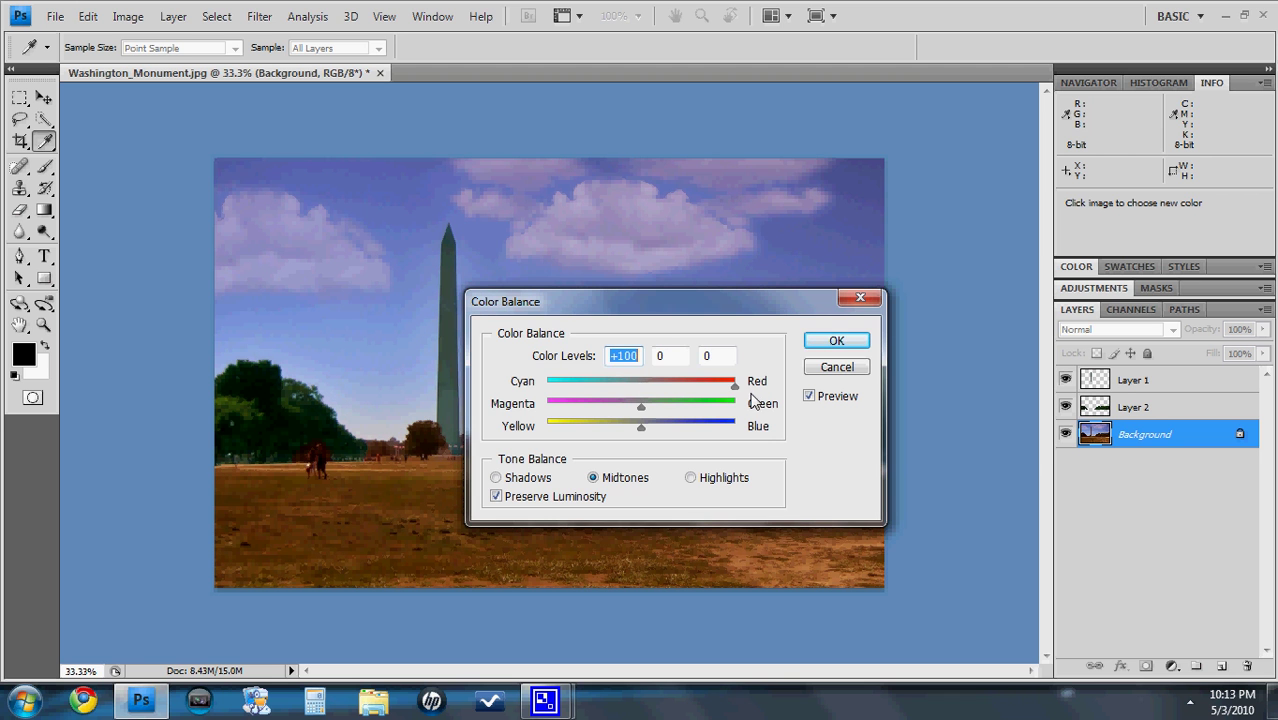
{"action": "left_click_drag", "start_coordinate": [726, 300], "coordinate": [981, 59]}
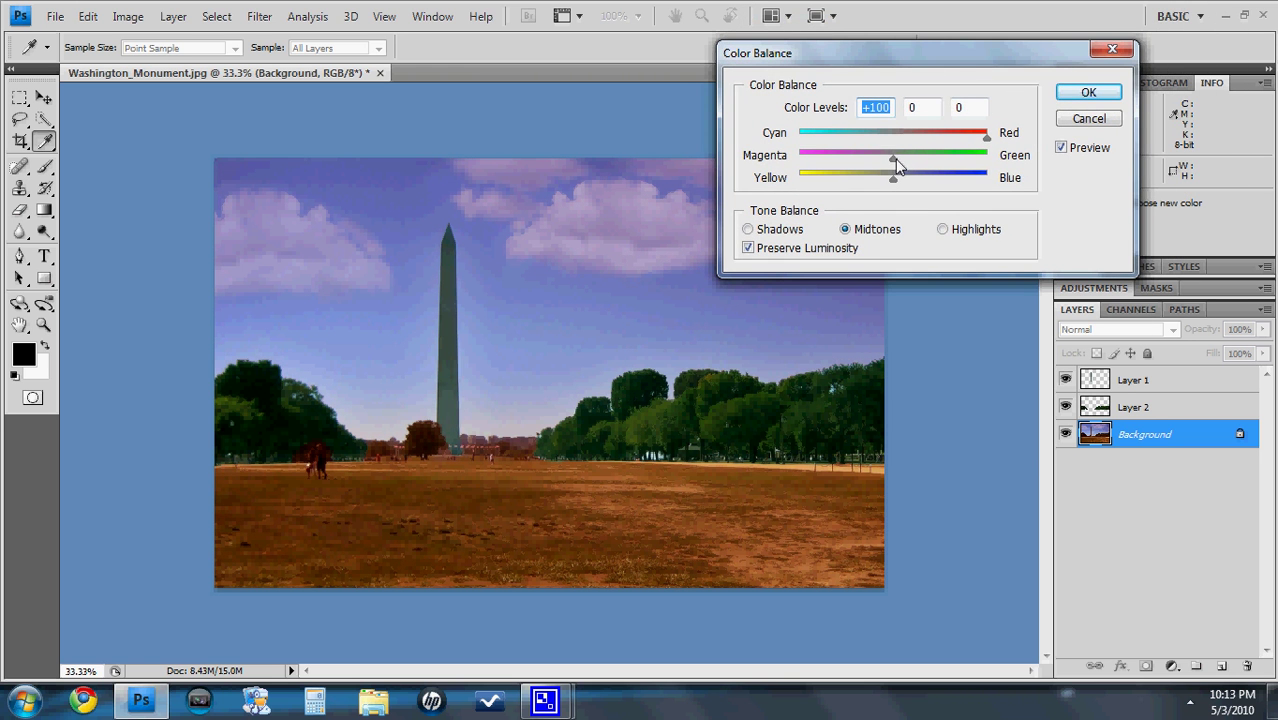
{"action": "left_click_drag", "start_coordinate": [995, 167], "coordinate": [824, 176]}
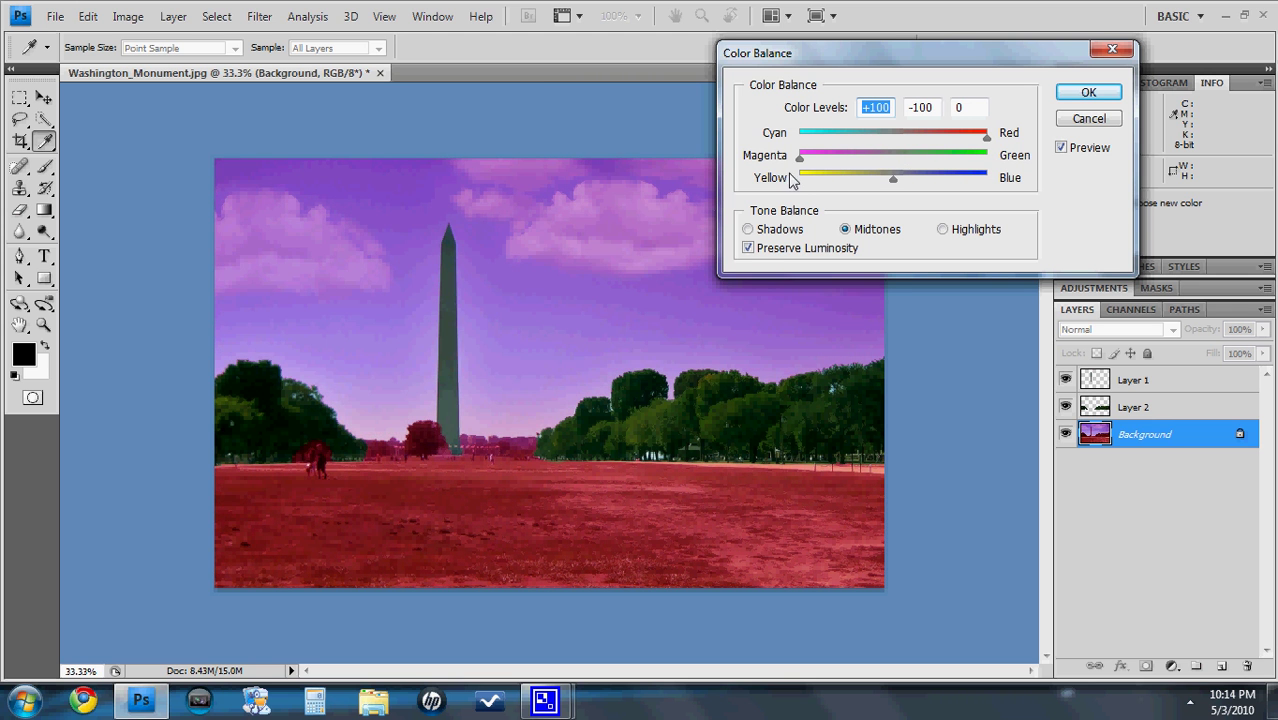
{"action": "left_click_drag", "start_coordinate": [910, 178], "coordinate": [973, 183]}
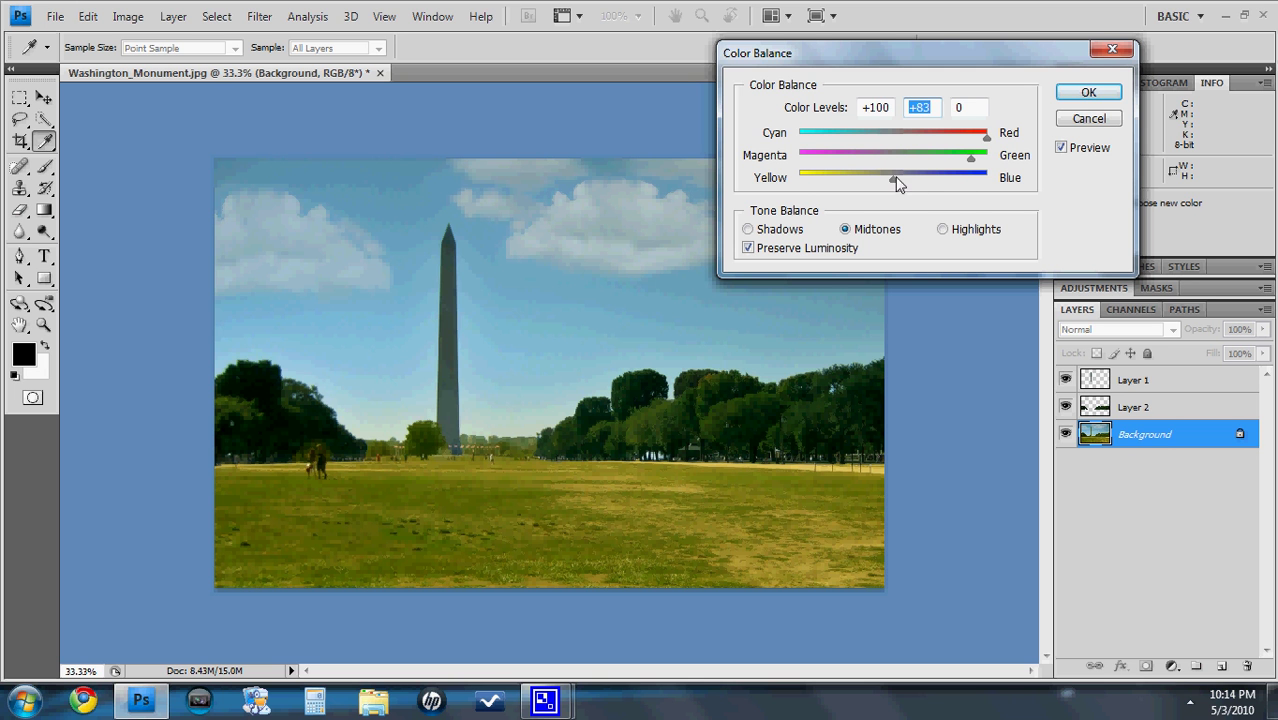
{"action": "left_click_drag", "start_coordinate": [828, 180], "coordinate": [795, 183]}
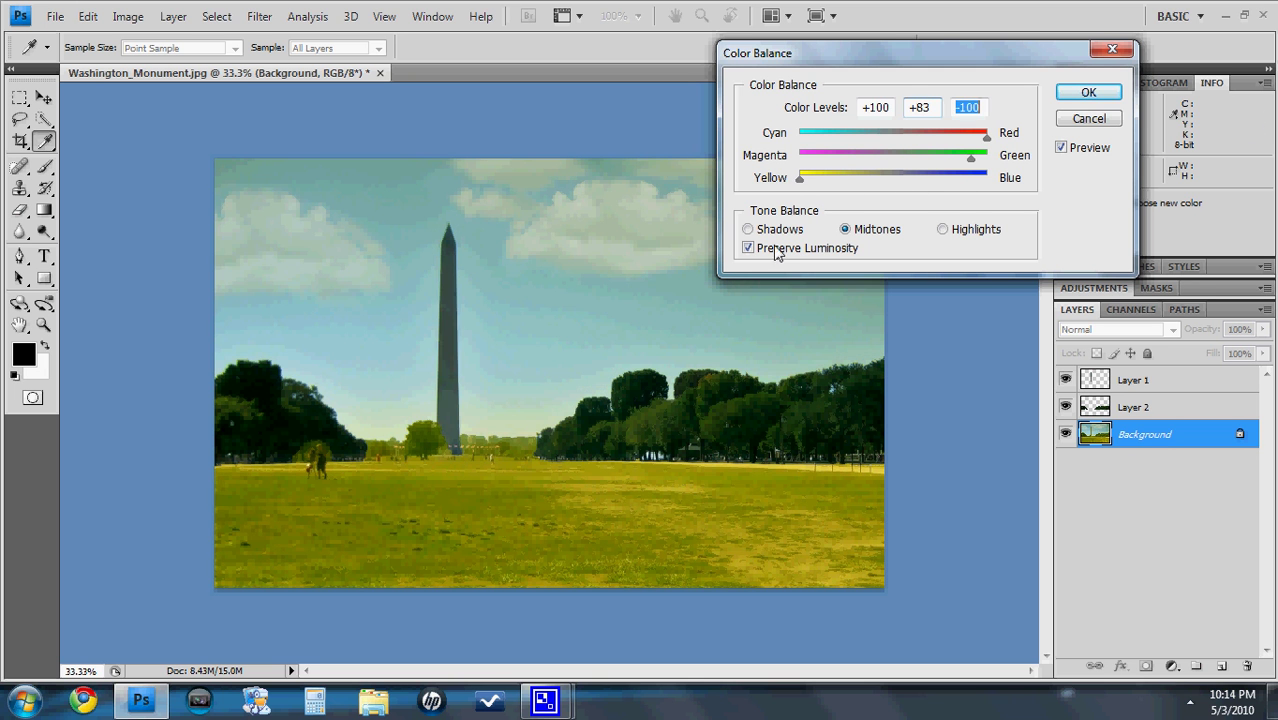
{"action": "mouse_move", "coordinate": [968, 190]}
{"action": "left_mouse_down"}
{"action": "mouse_move", "coordinate": [1020, 188]}
{"action": "mouse_move", "coordinate": [952, 195]}
{"action": "left_mouse_up"}
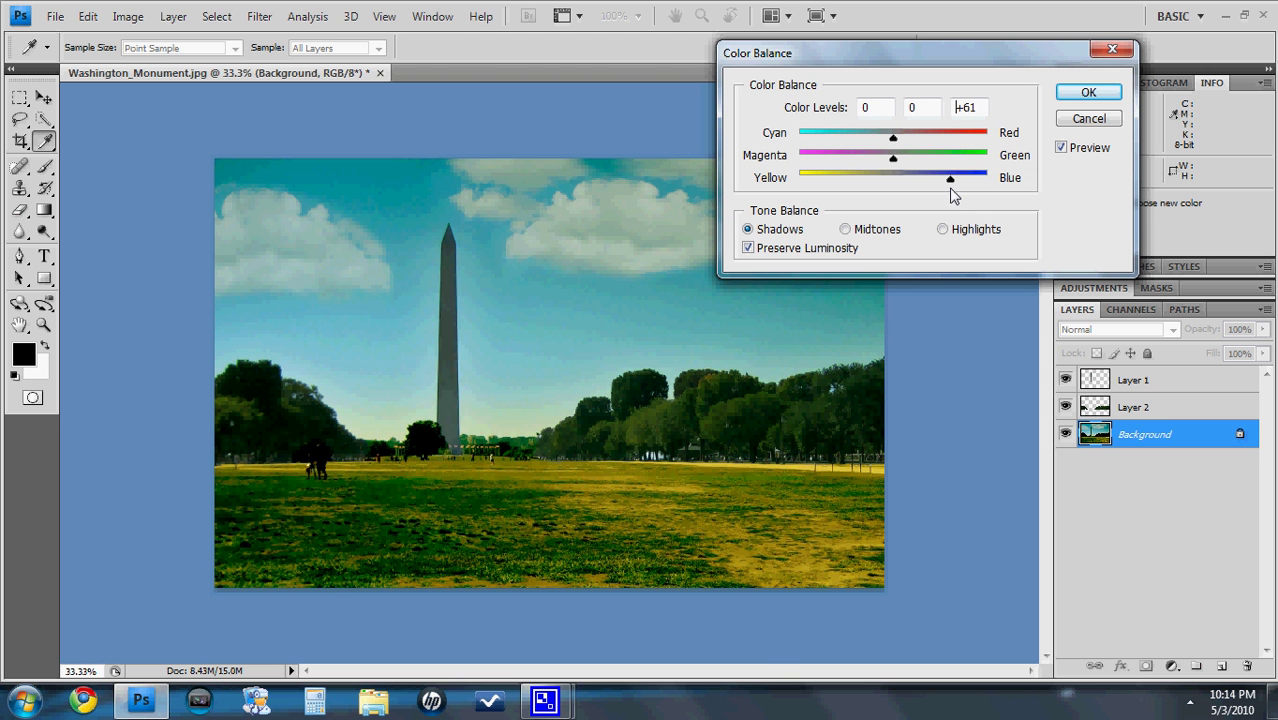
{"action": "left_click_drag", "start_coordinate": [892, 139], "coordinate": [792, 153]}
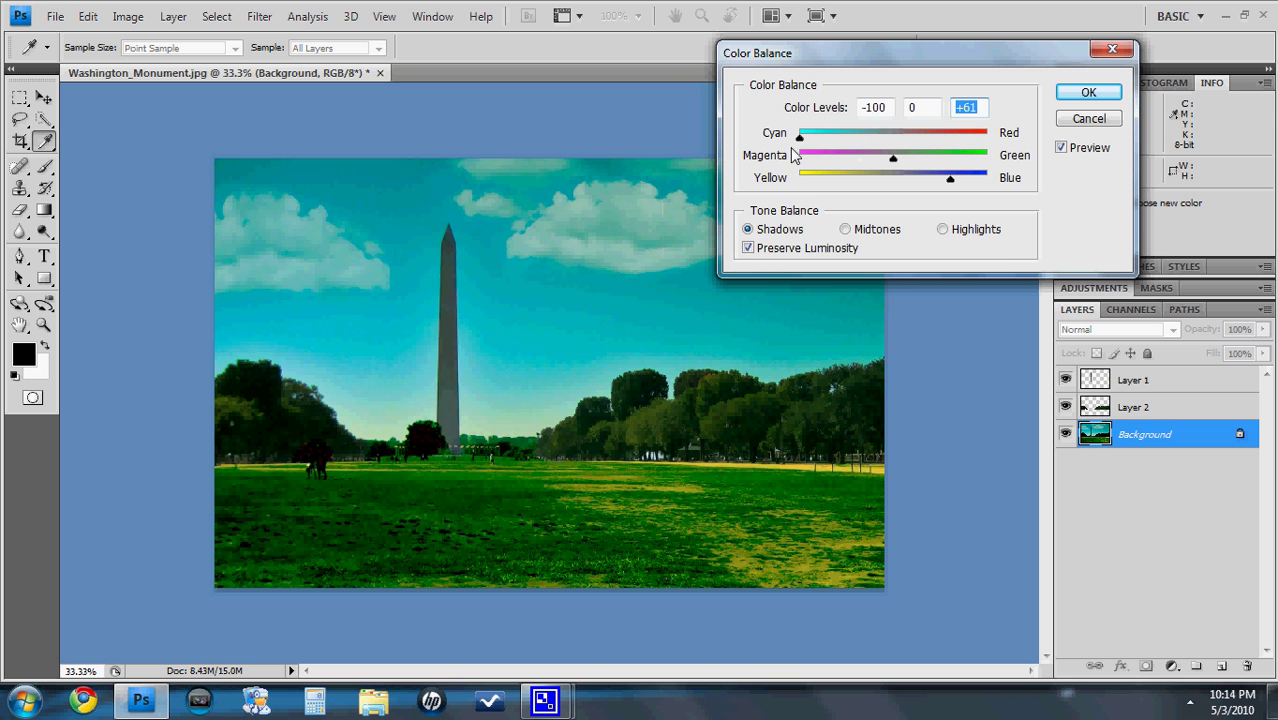
{"action": "left_click", "coordinate": [1082, 49]}
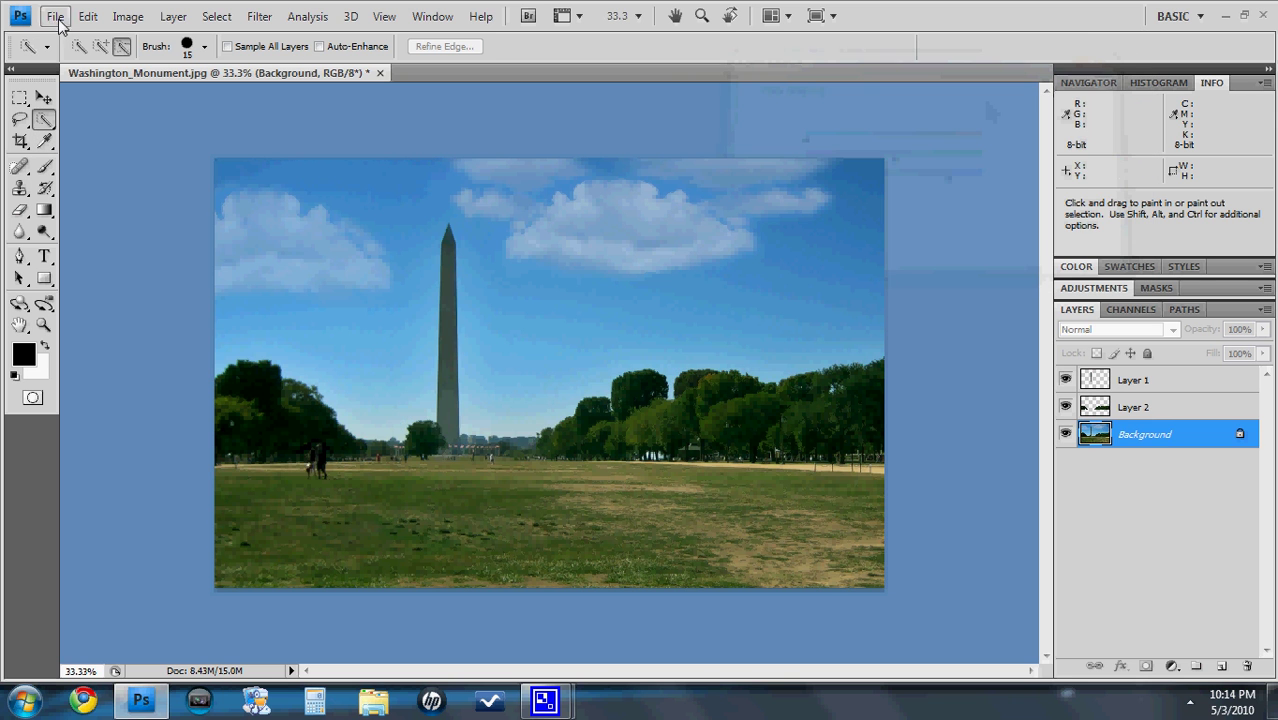
{"action": "left_click", "coordinate": [127, 16]}
{"action": "mouse_move", "coordinate": [163, 72]}
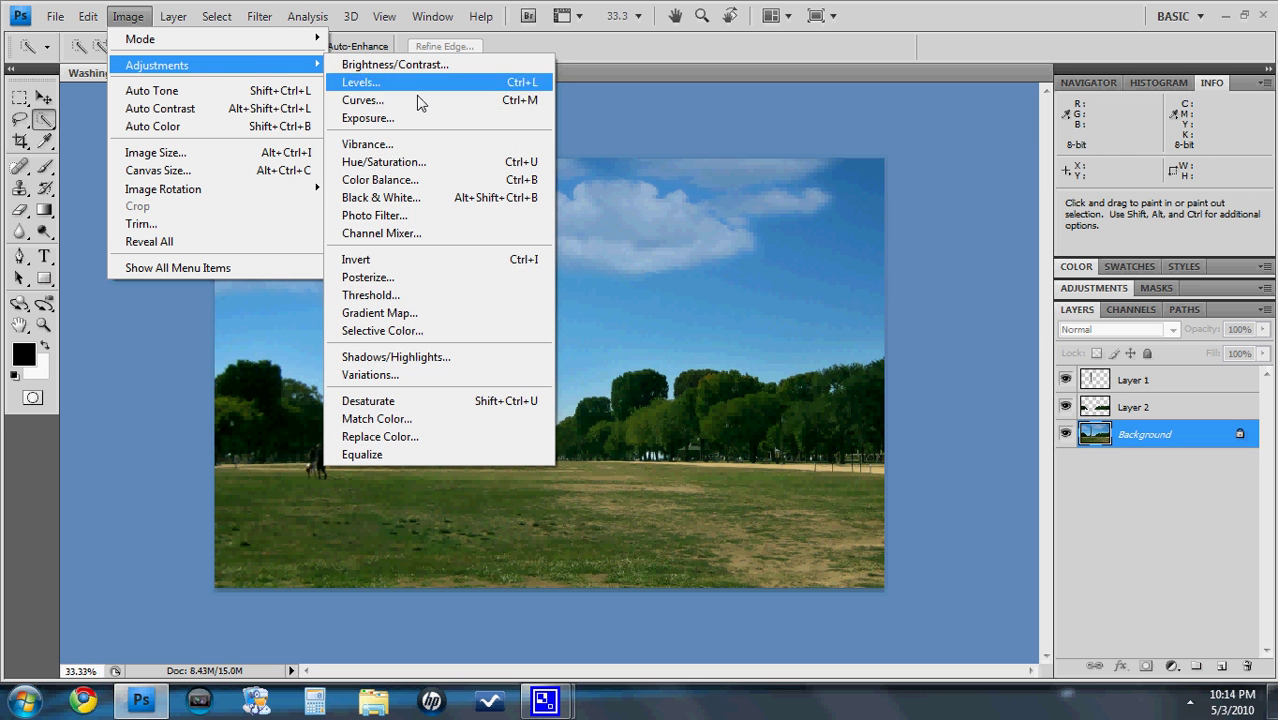
{"action": "left_click", "coordinate": [485, 280]}
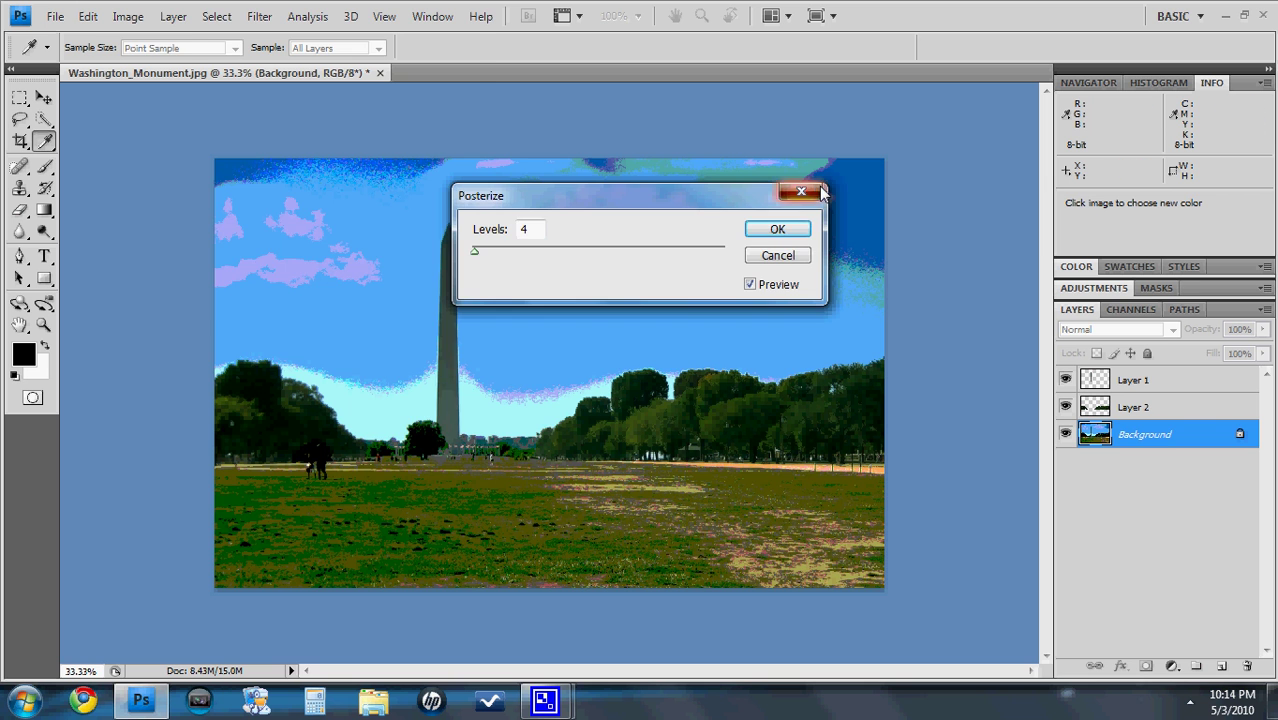
{"action": "left_click", "coordinate": [817, 189]}
{"action": "left_click", "coordinate": [132, 18]}
{"action": "mouse_move", "coordinate": [160, 68]}
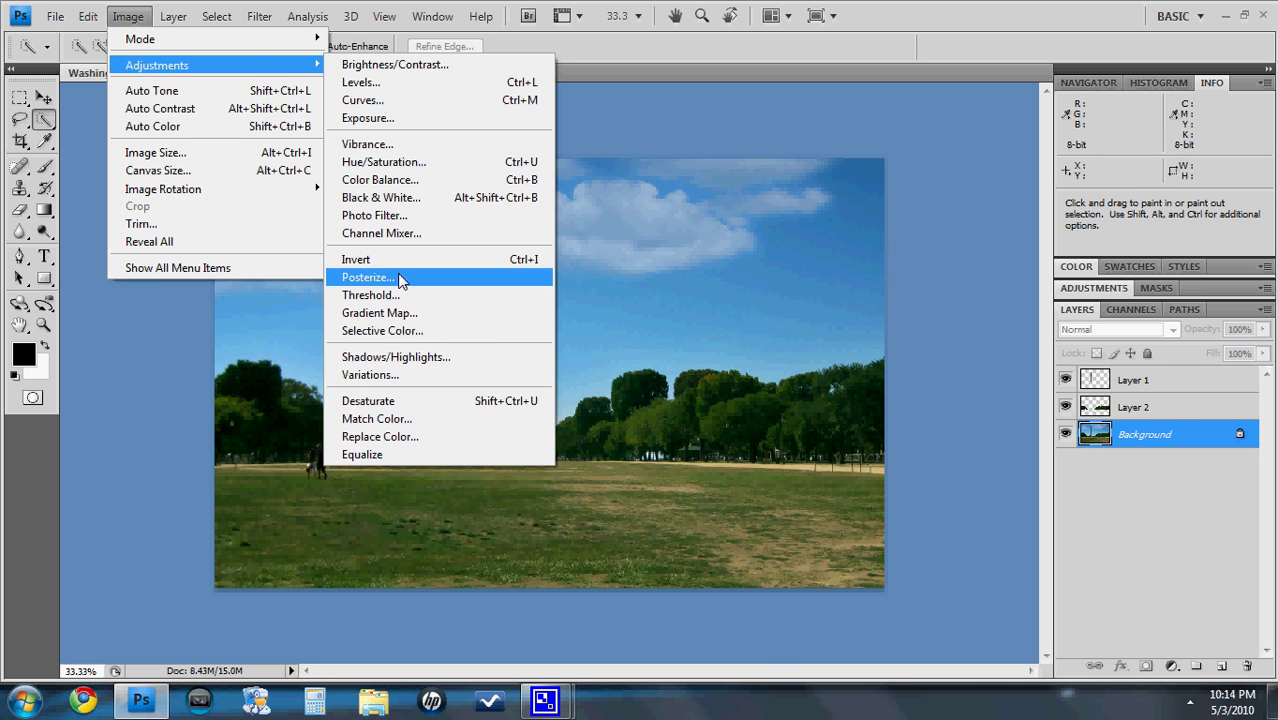
{"action": "left_click", "coordinate": [447, 296]}
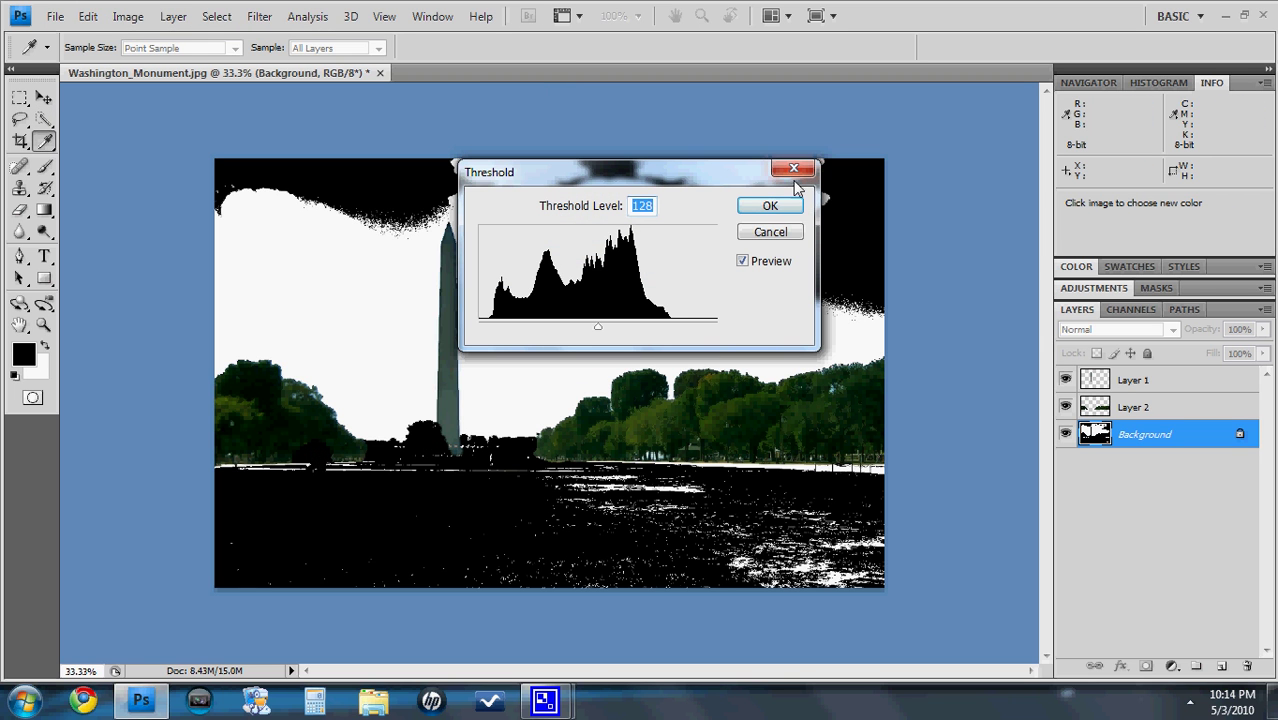
{"action": "left_click", "coordinate": [800, 168]}
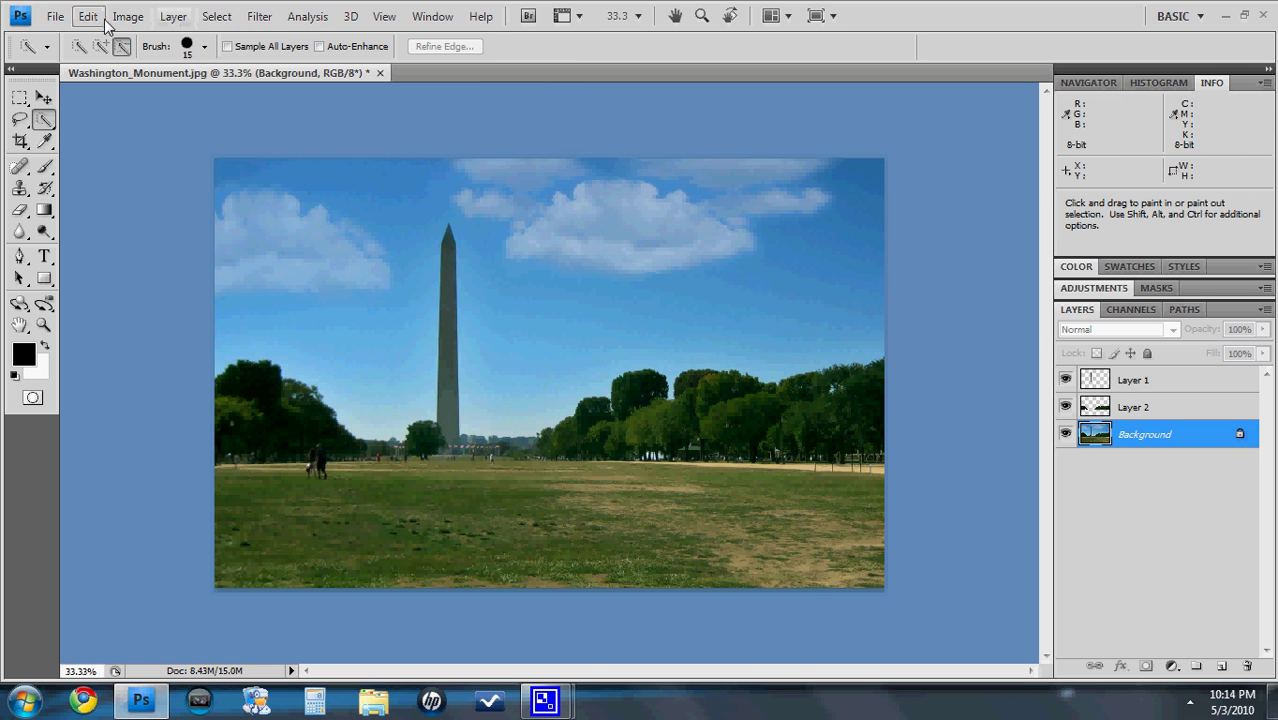
{"action": "left_click", "coordinate": [128, 16]}
- Convert the Background to black and white using the Default Black & White preset
{"action": "mouse_move", "coordinate": [150, 65]}
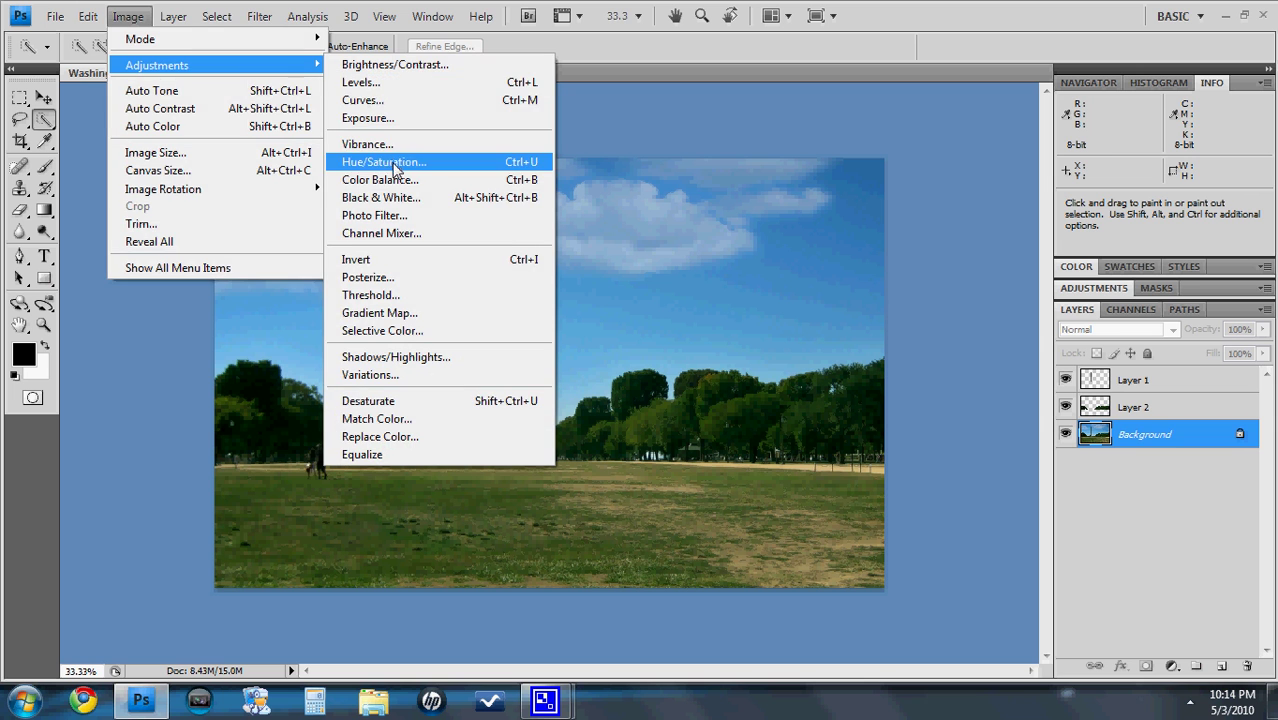
{"action": "left_click", "coordinate": [406, 198]}
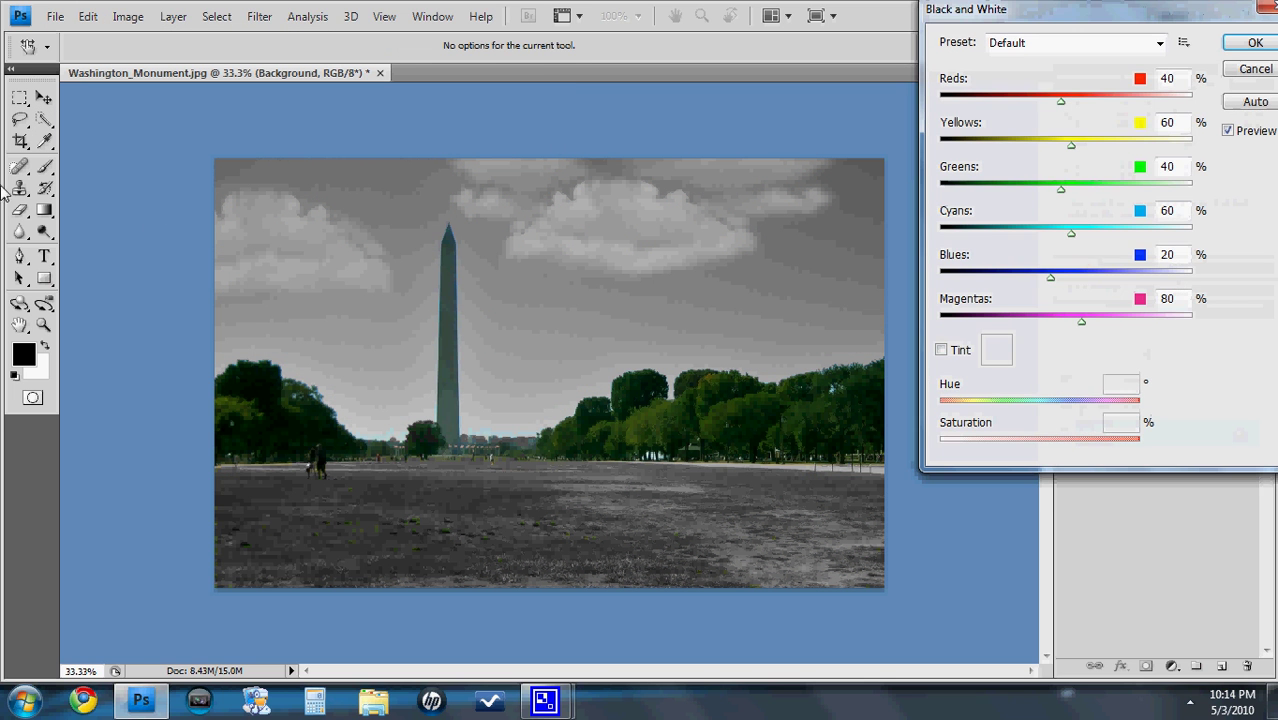
{"action": "left_click", "coordinate": [1255, 42]}
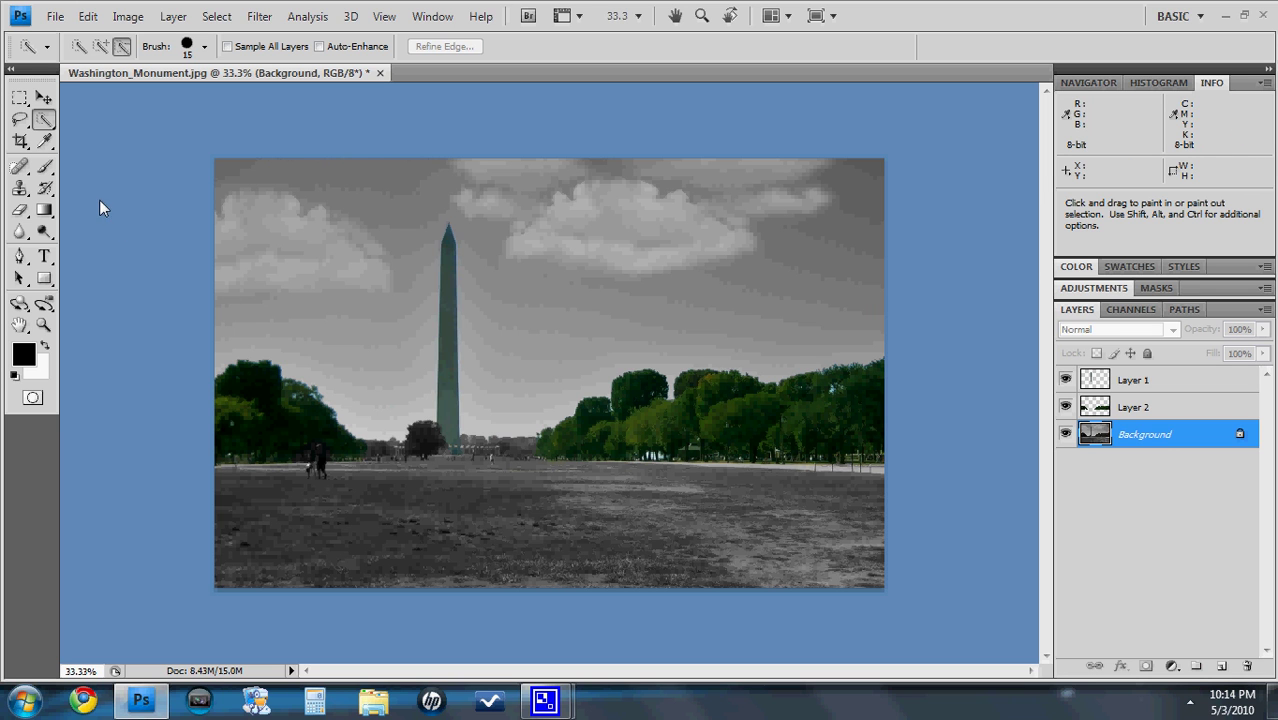
- Type the caption 'Was hington D.C.' in 75 pt MV Boli across the sky and commit it
{"action": "left_click", "coordinate": [38, 260]}
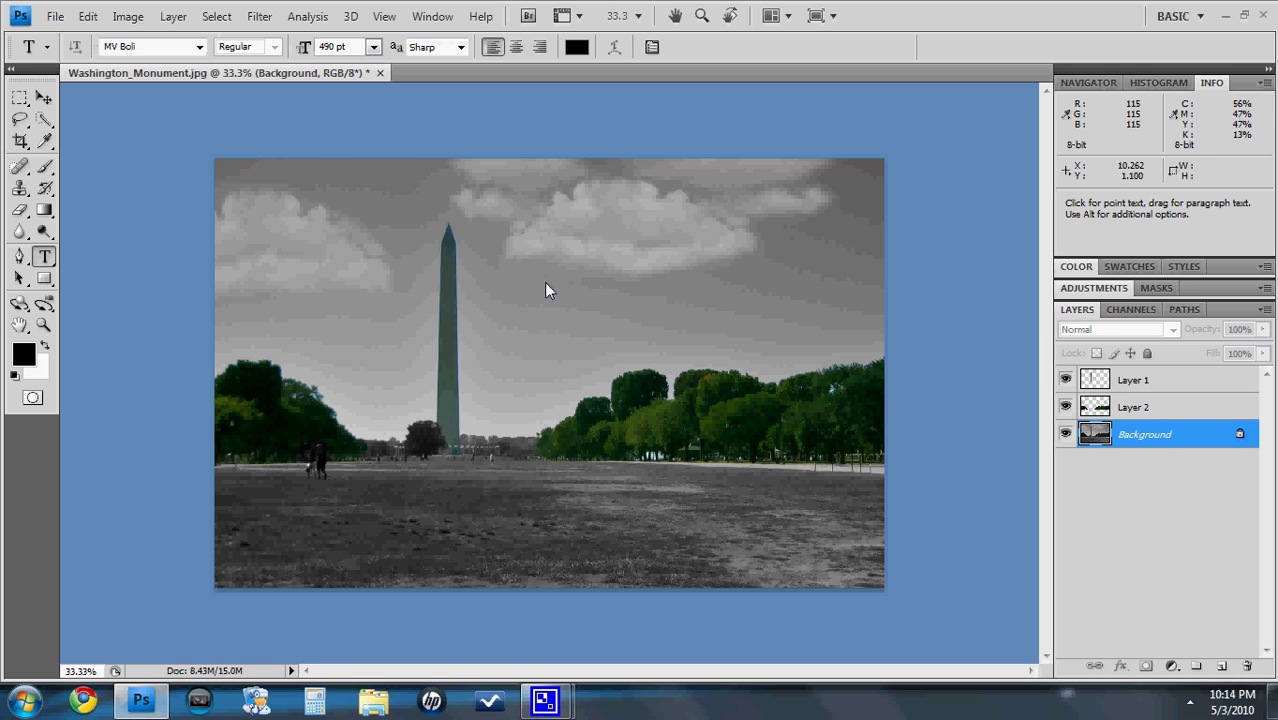
{"action": "left_click", "coordinate": [512, 230]}
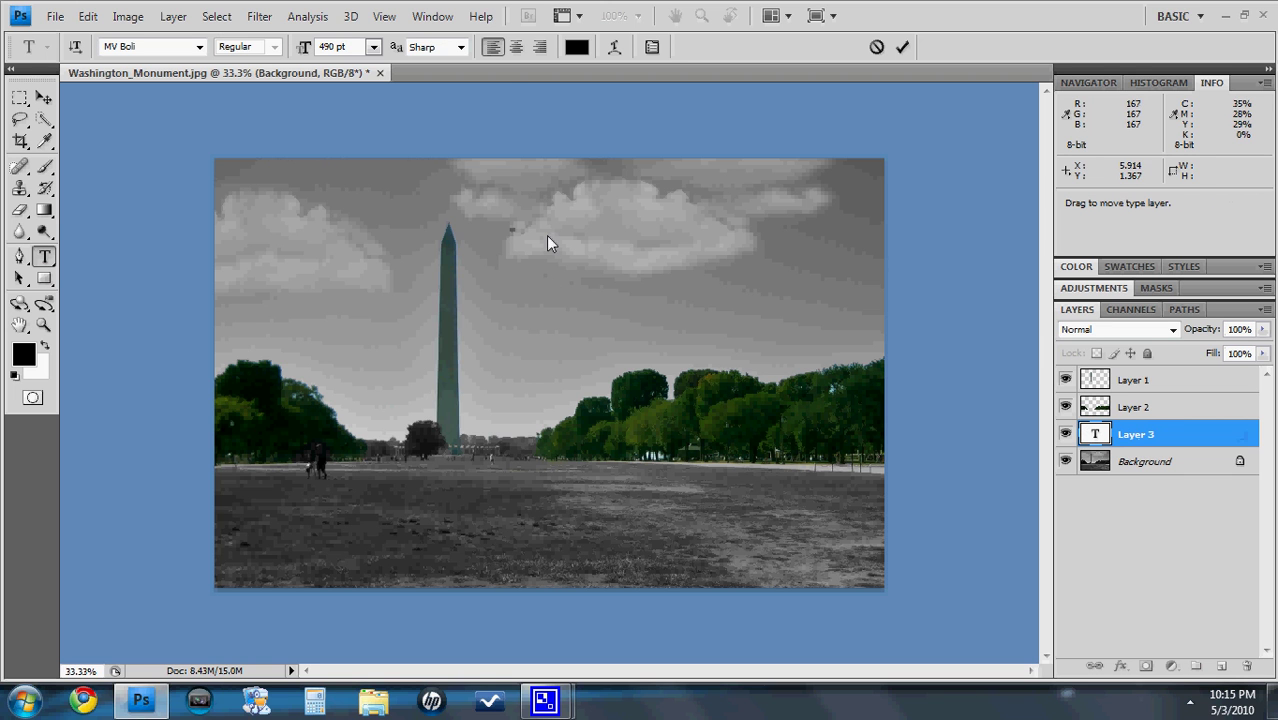
{"action": "left_click", "coordinate": [335, 46]}
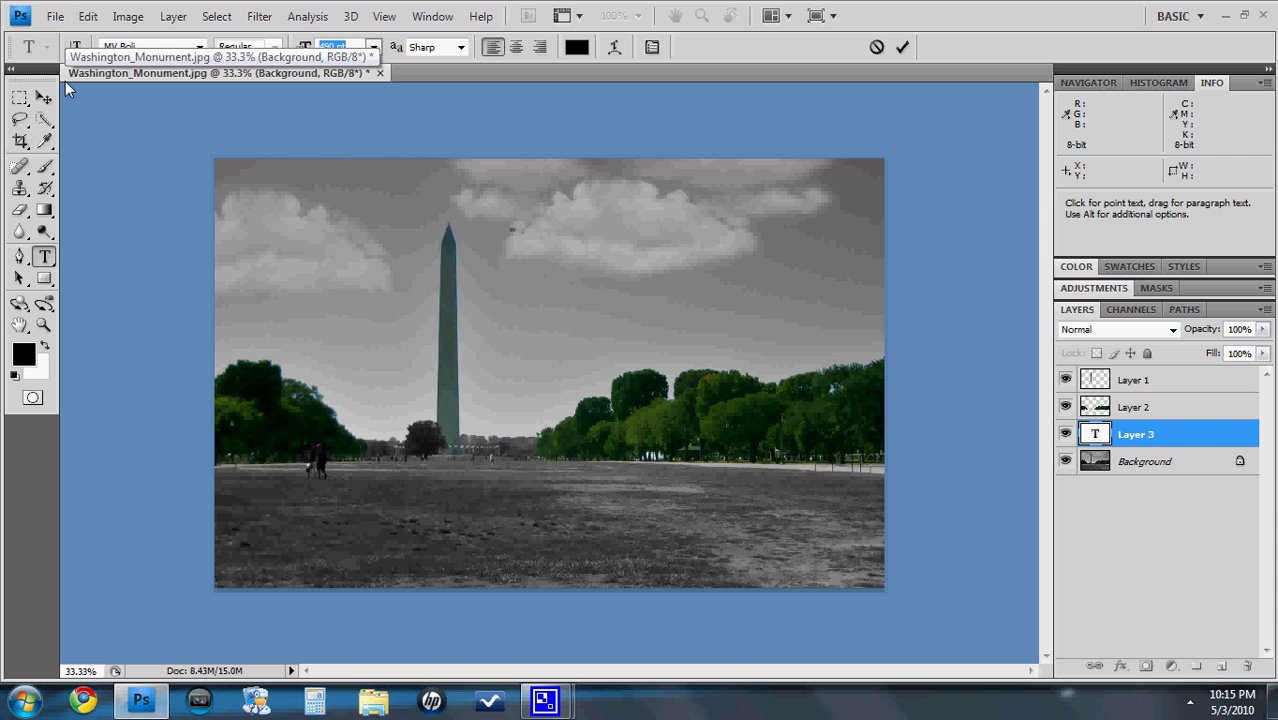
{"action": "type", "text": "75"}
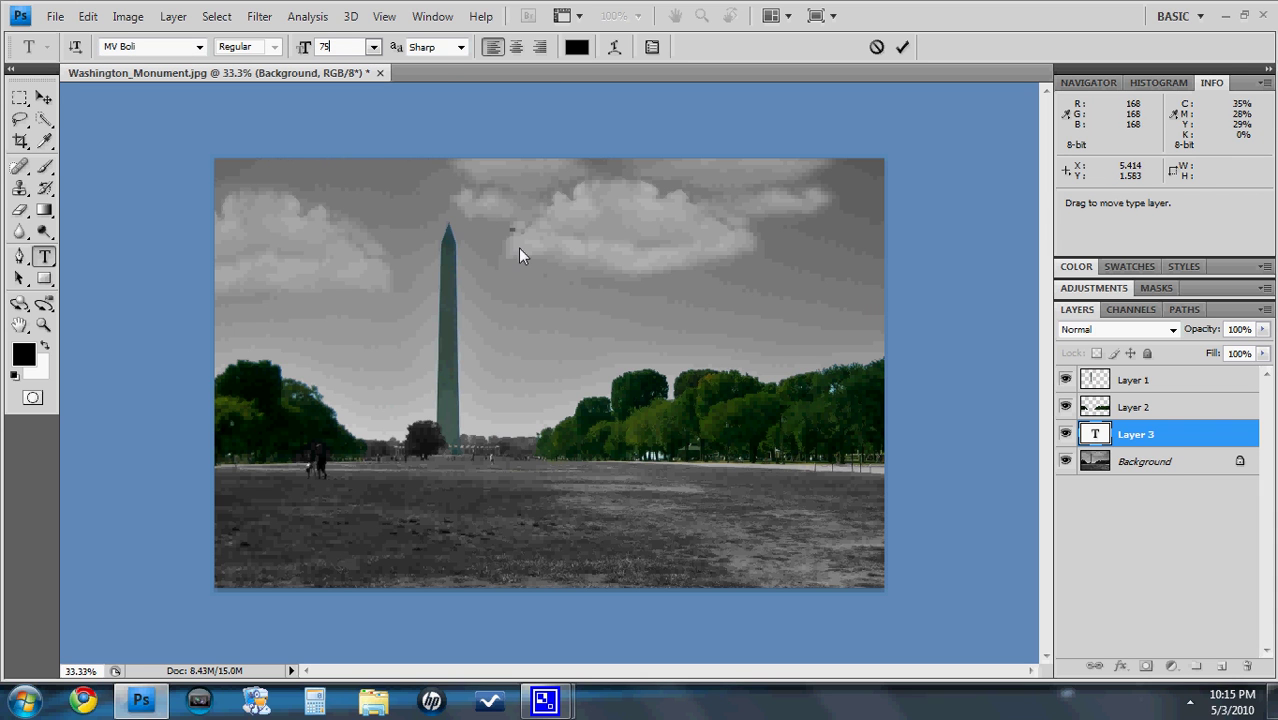
{"action": "left_click", "coordinate": [498, 192]}
{"action": "type", "text": "n"}
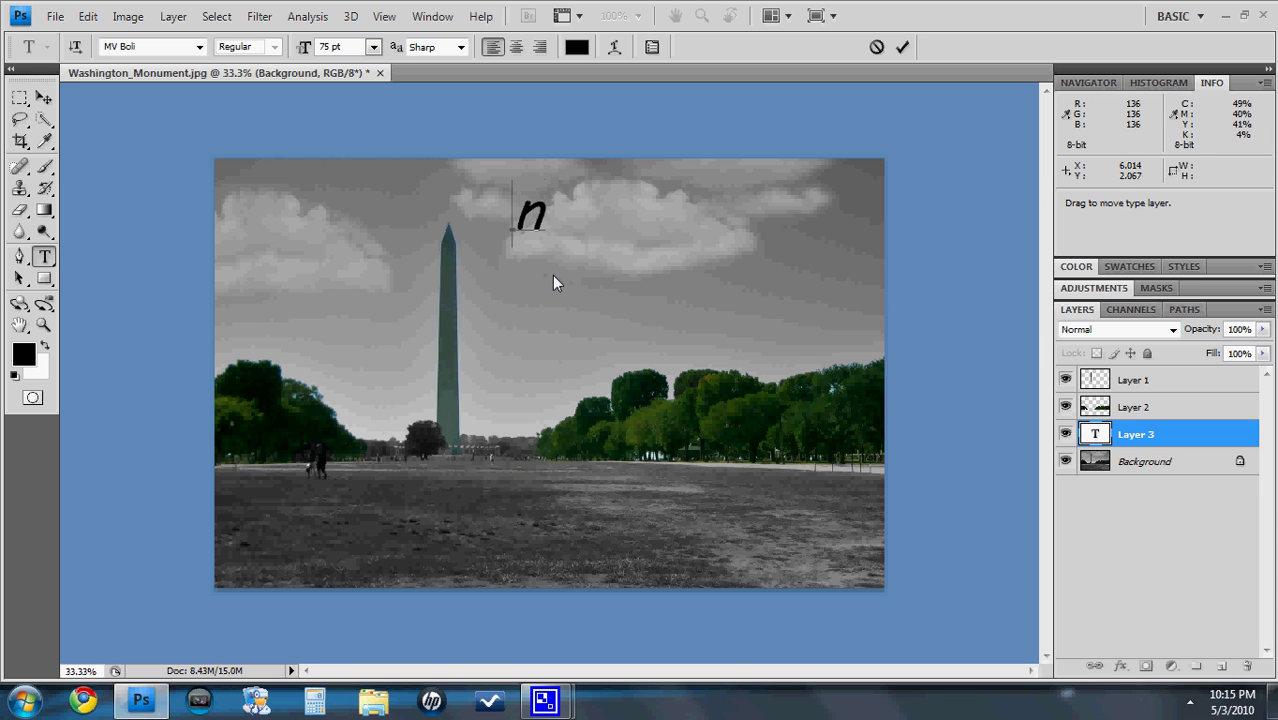
{"action": "key", "text": "BackSpace"}
{"action": "type", "text": "Was "}
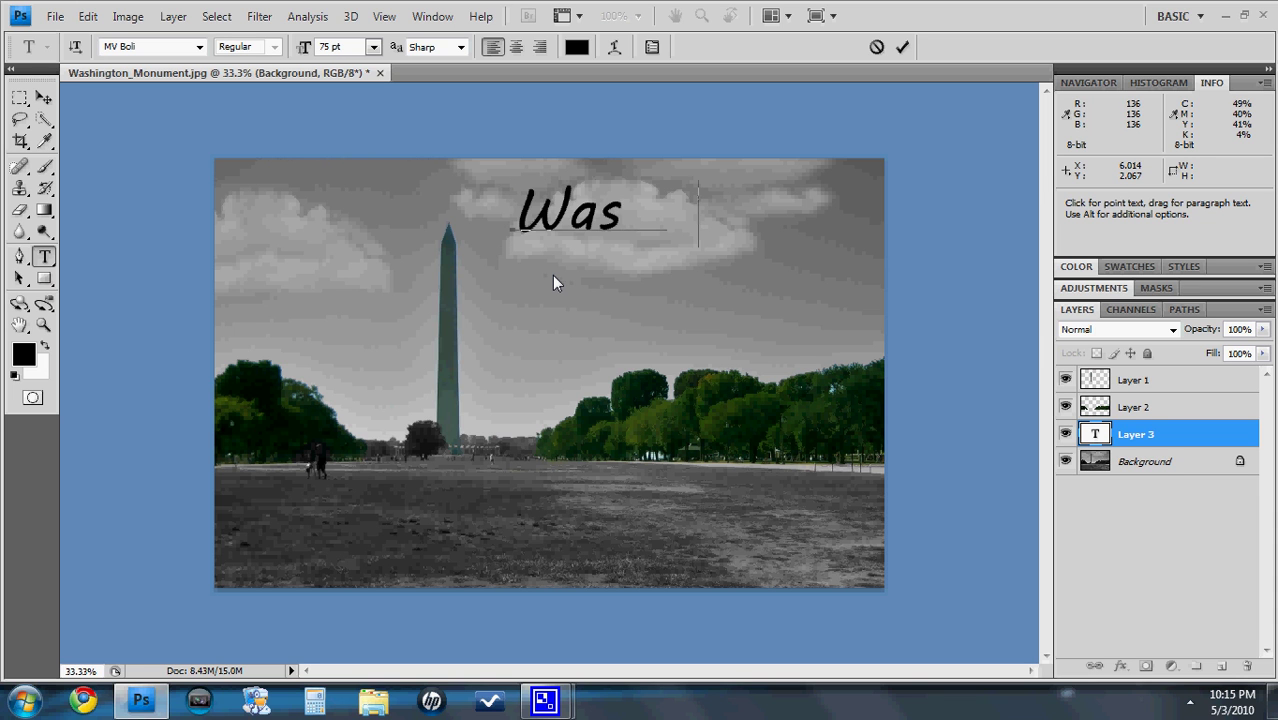
{"action": "type", "text": "hingto"}
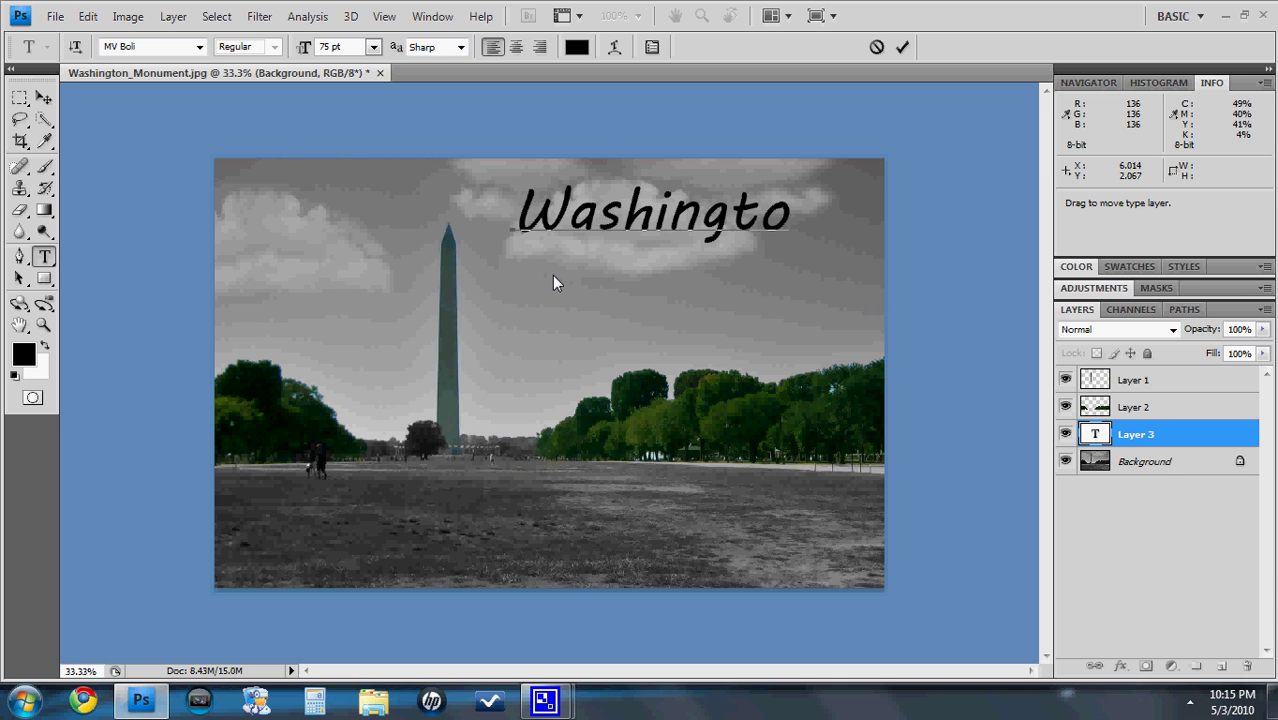
{"action": "type", "text": "n D.C"}
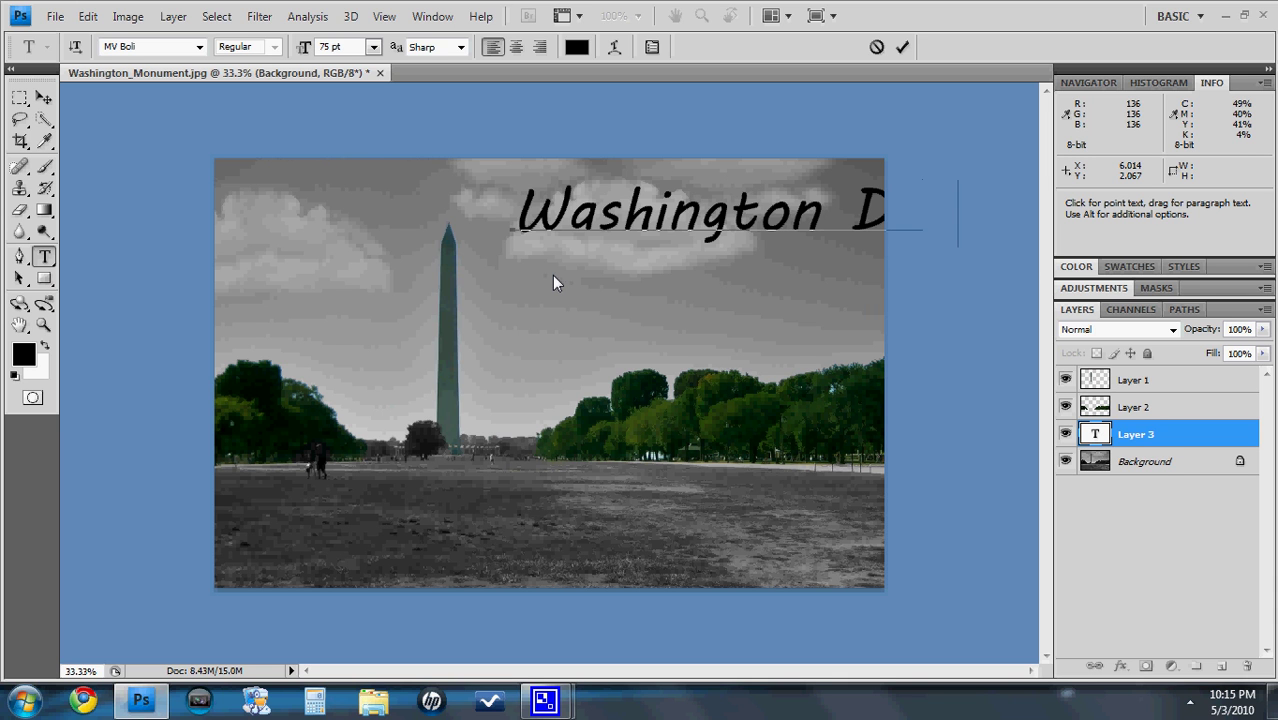
{"action": "type", "text": "."}
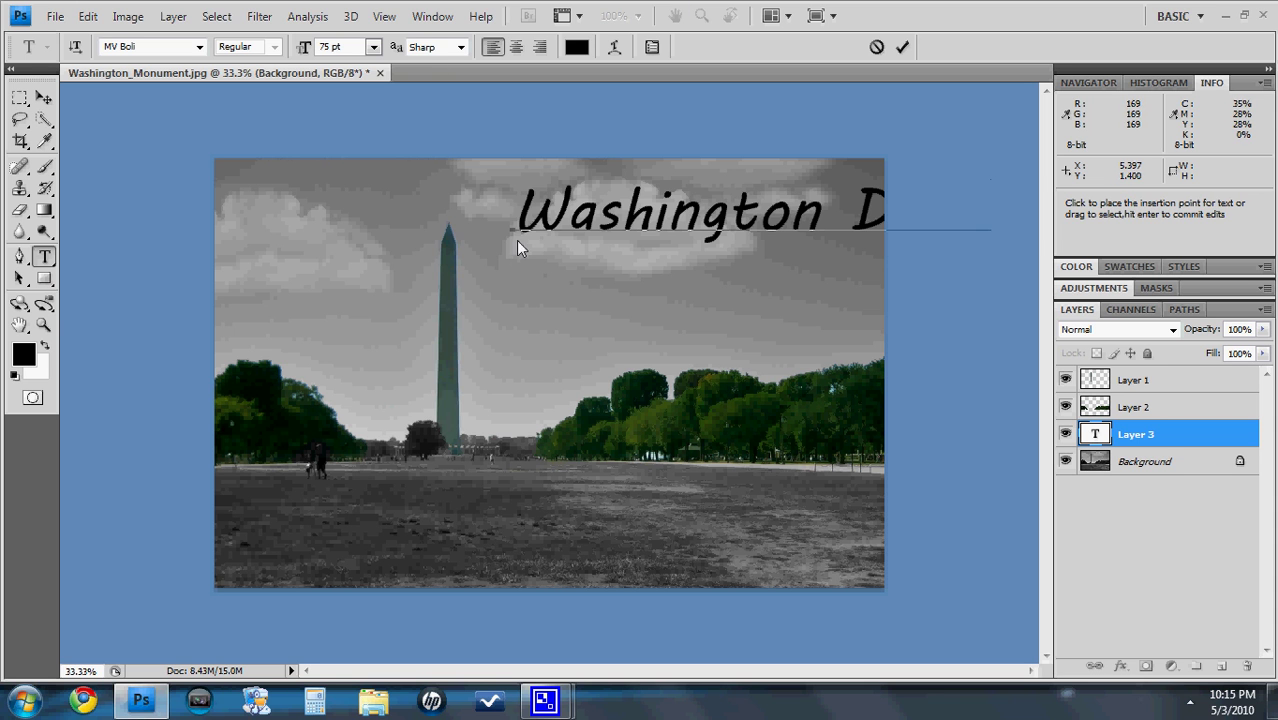
{"action": "key", "text": "ctrl+Return"}
- Shift the caption left over the sky and delete the stray > characters in it
{"action": "key", "text": "v"}
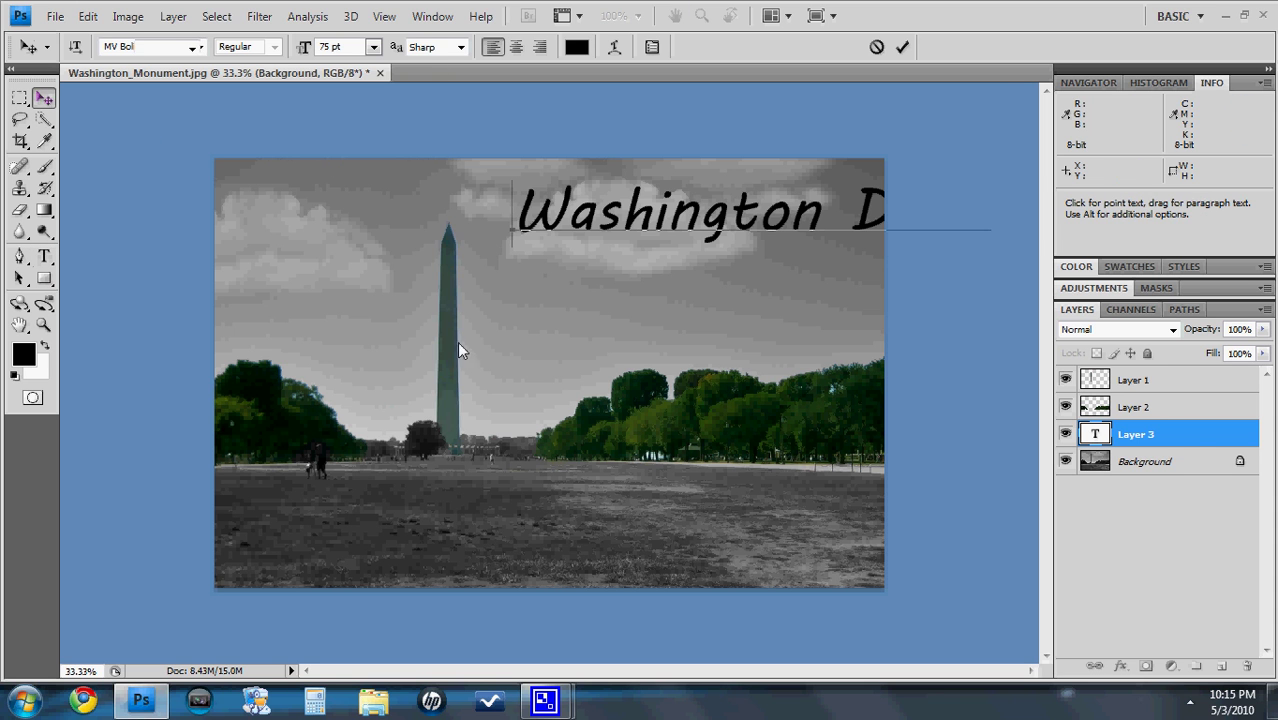
{"action": "left_click_drag", "start_coordinate": [547, 226], "coordinate": [308, 218]}
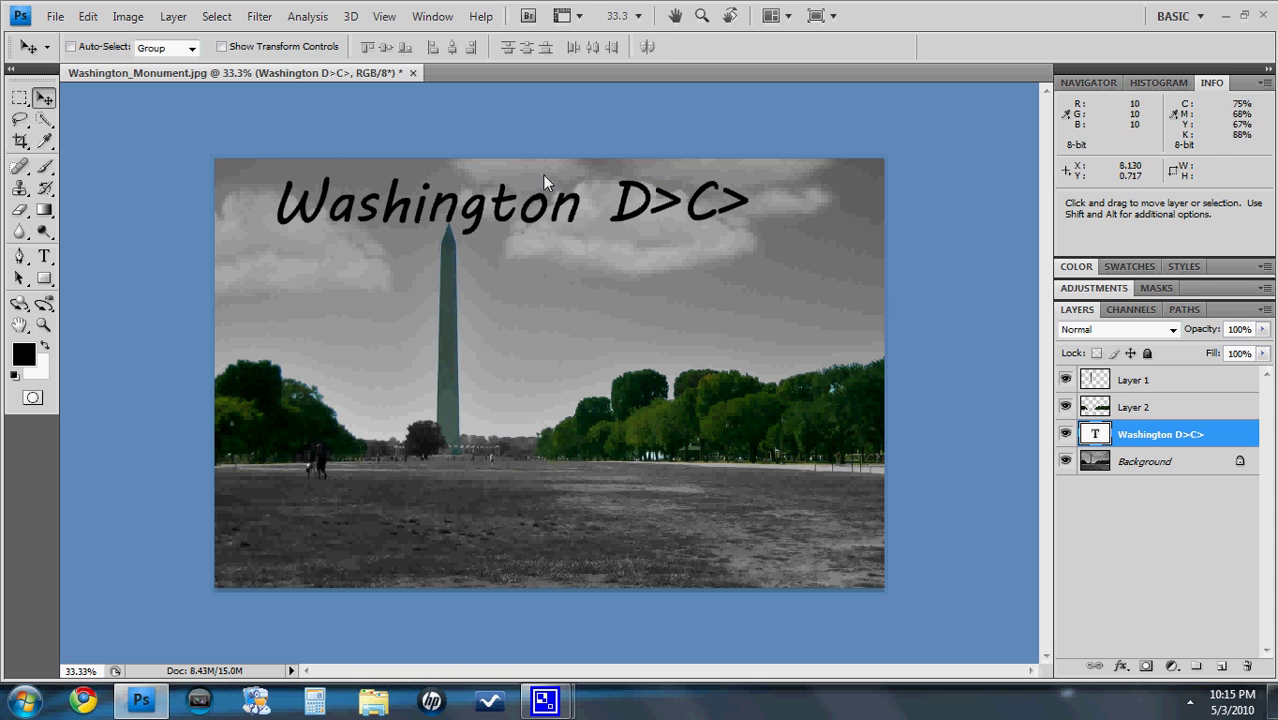
{"action": "left_click", "coordinate": [44, 258]}
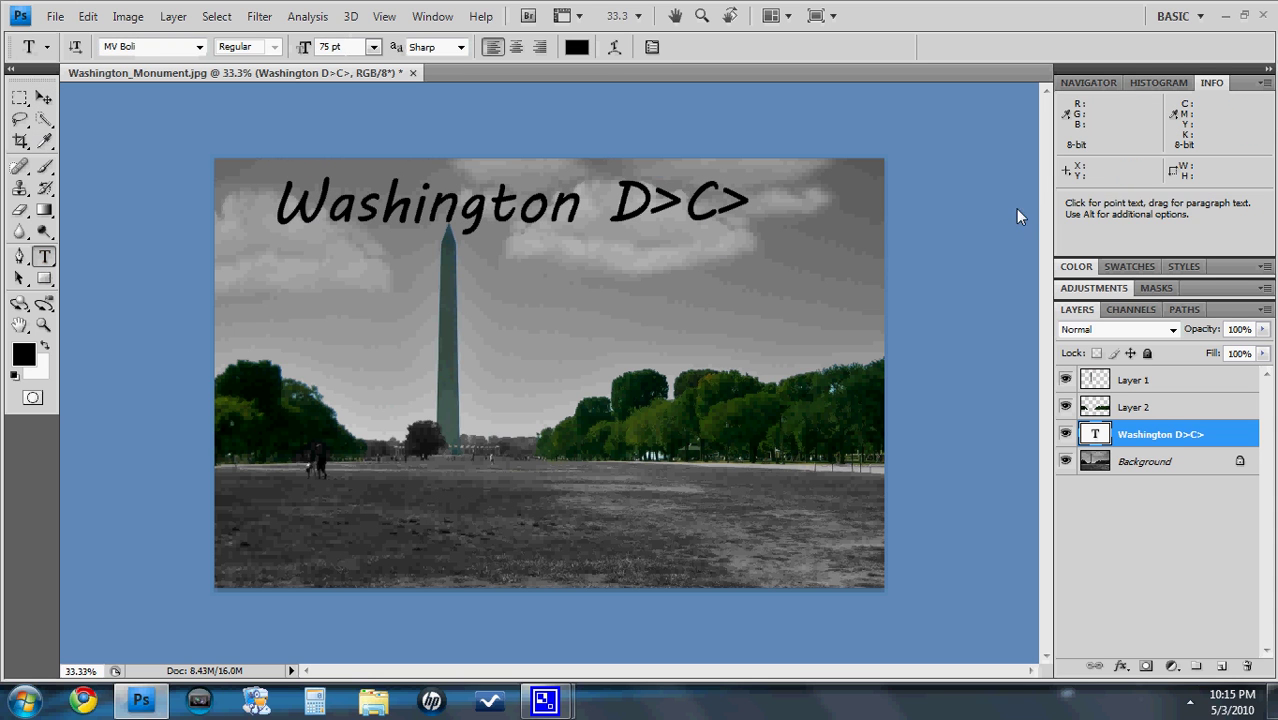
{"action": "left_click", "coordinate": [680, 208]}
{"action": "key", "text": "BackSpace"}
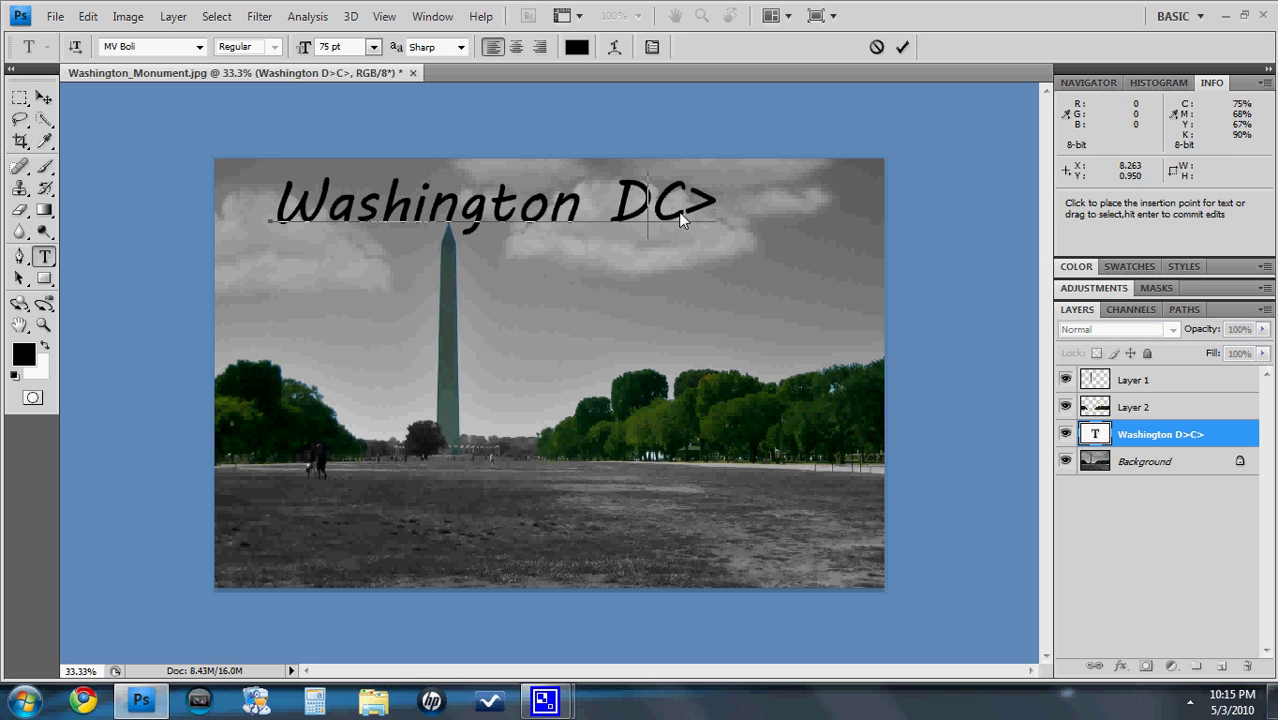
{"action": "key", "text": "Right"}
{"action": "key", "text": "Delete"}
- Fix the ending so it reads 'Washington DC', commit, and move it to the upper right
{"action": "key", "text": "BackSpace"}
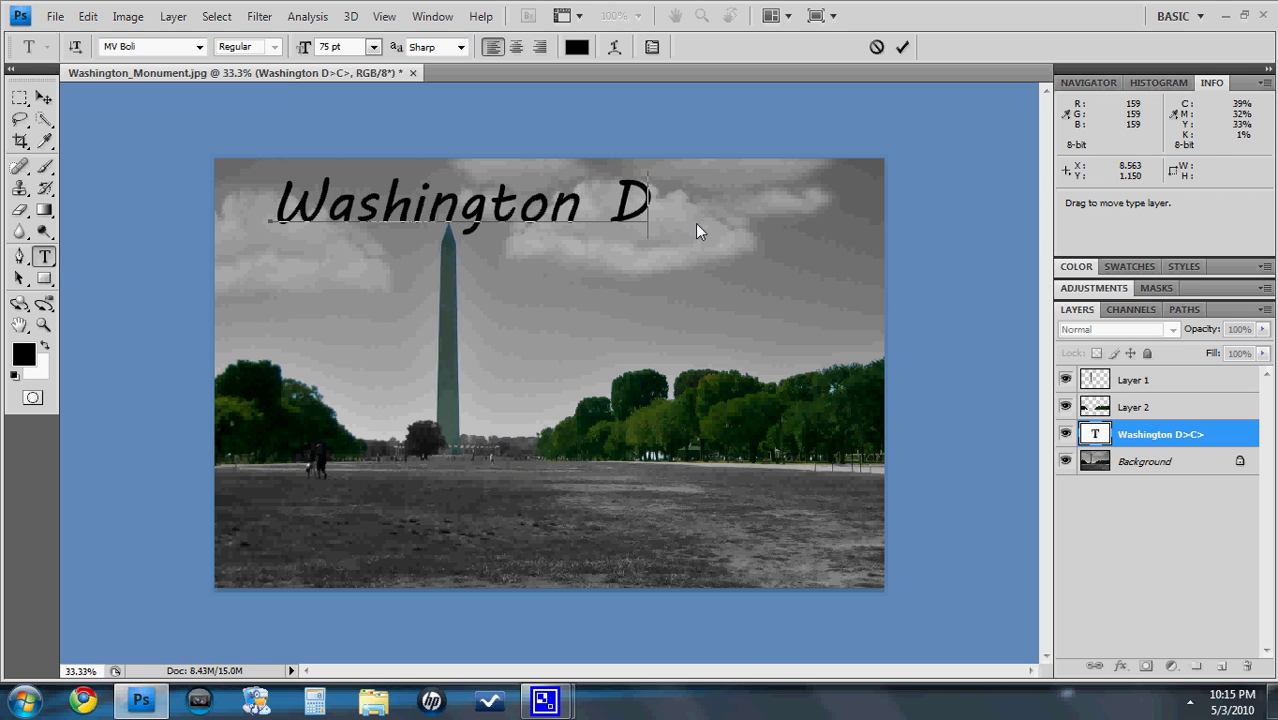
{"action": "type", "text": ".C"}
{"action": "key", "text": "BackSpace"}
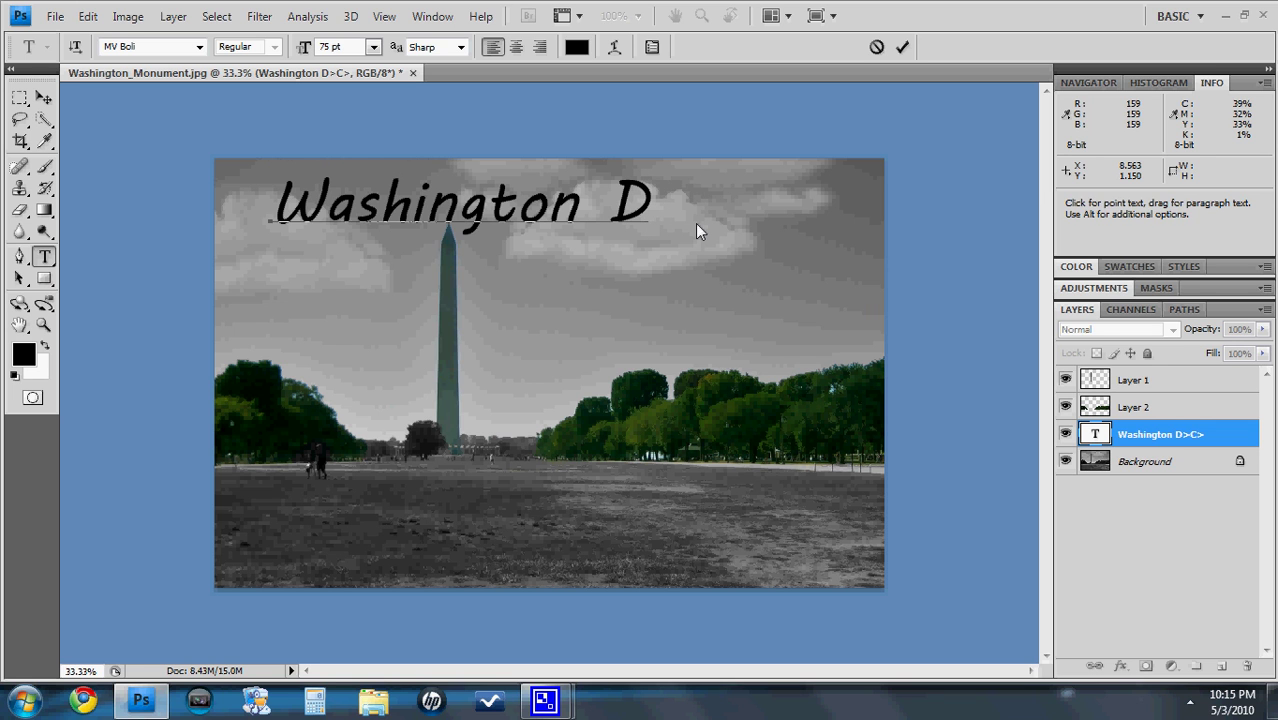
{"action": "type", "text": "C"}
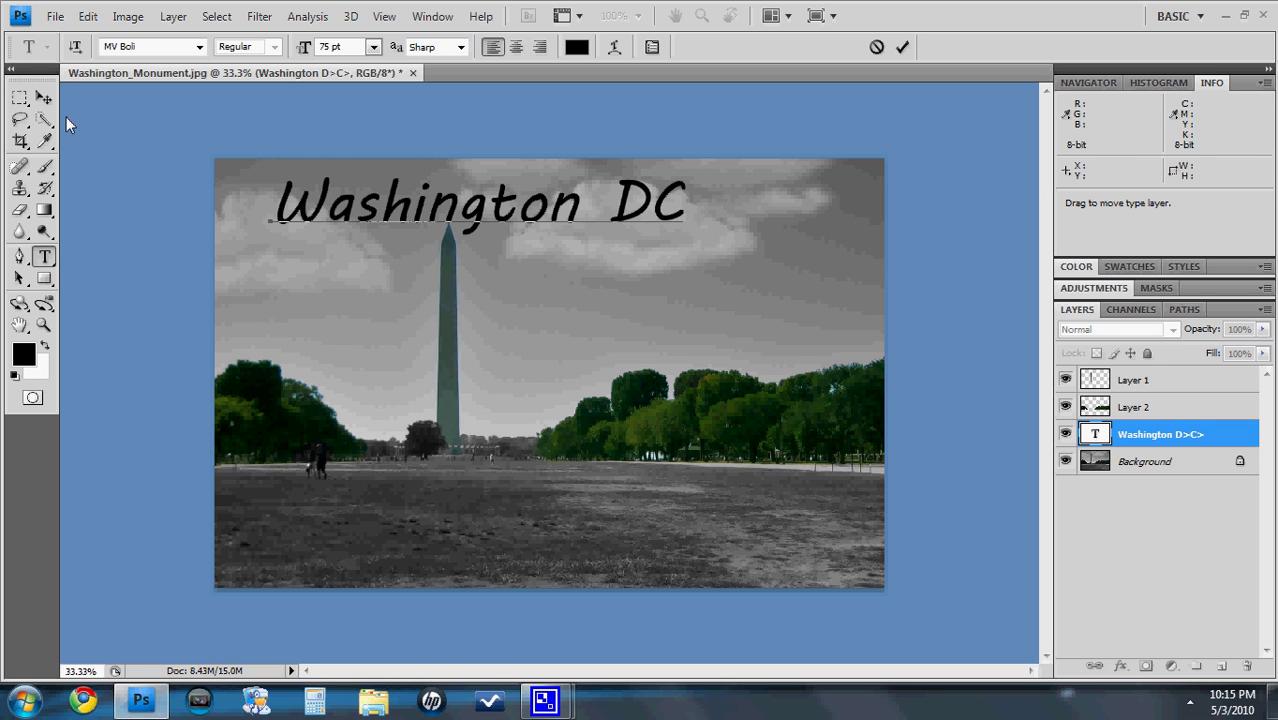
{"action": "left_click", "coordinate": [44, 97]}
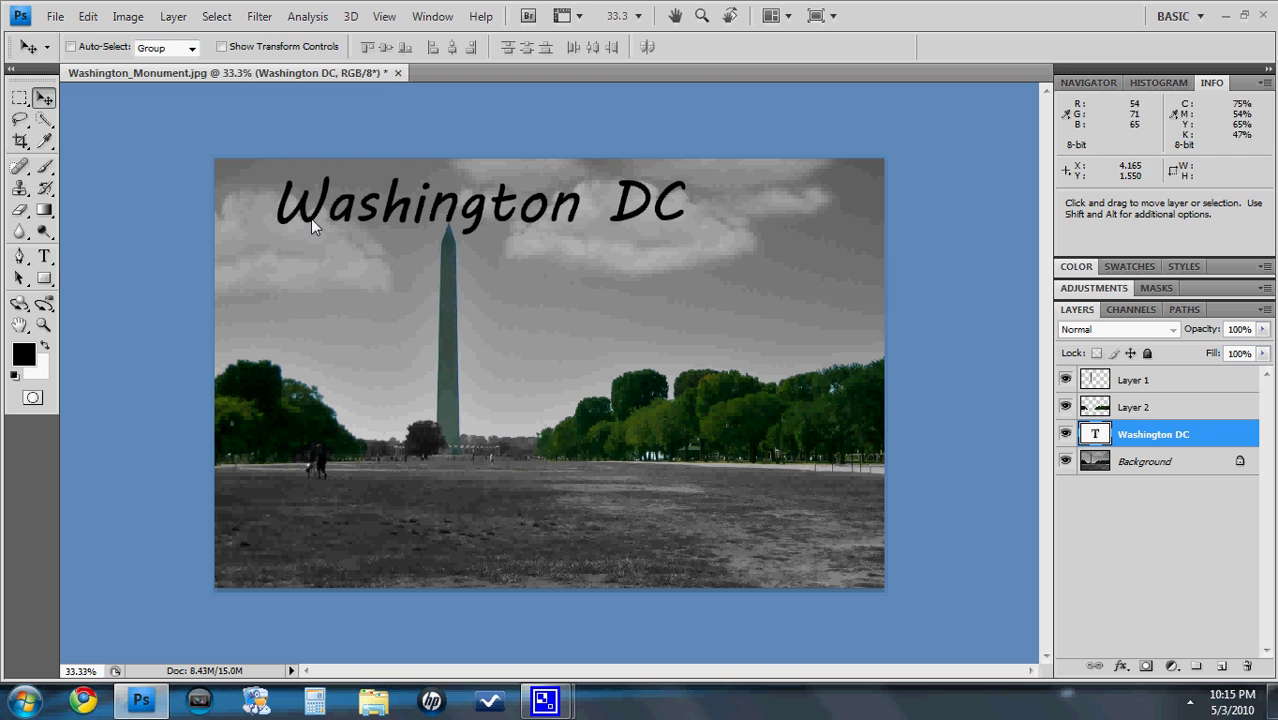
{"action": "left_click_drag", "start_coordinate": [320, 221], "coordinate": [481, 214]}
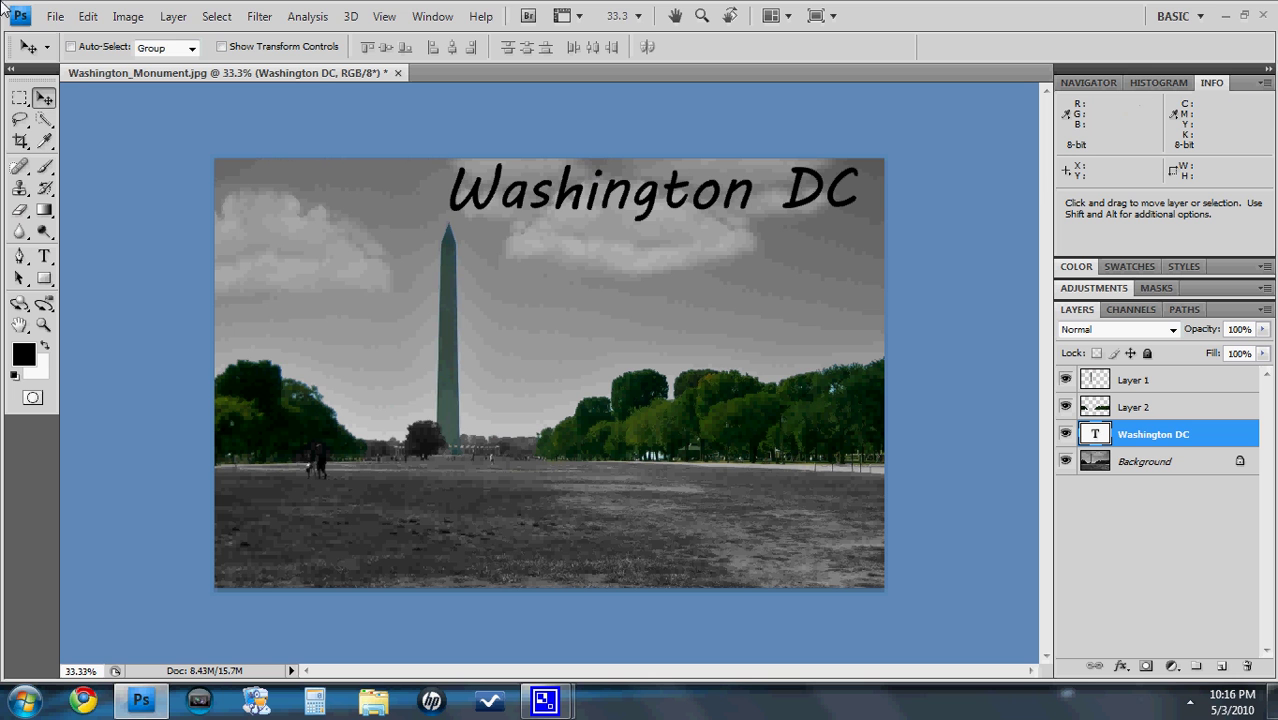
- Save the image as a JPEG at quality 12 into the Desktop's Photoshop pics folder
{"action": "left_click", "coordinate": [55, 17]}
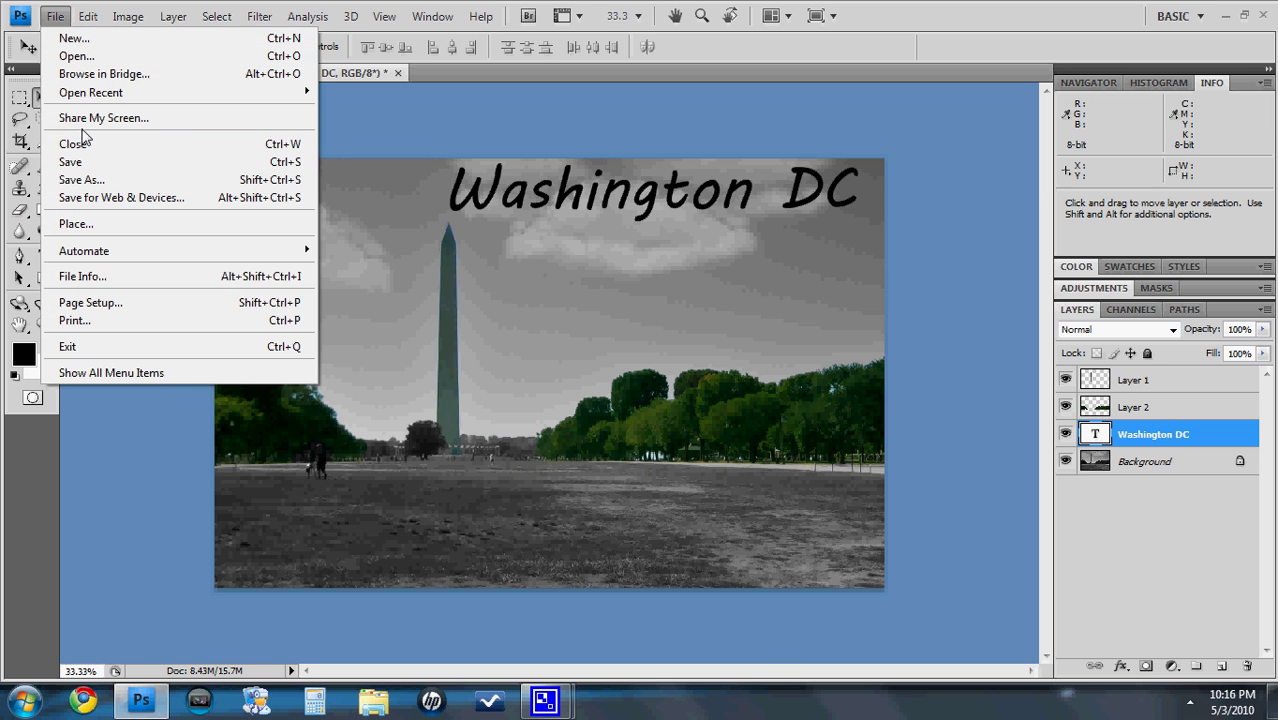
{"action": "left_click", "coordinate": [85, 180]}
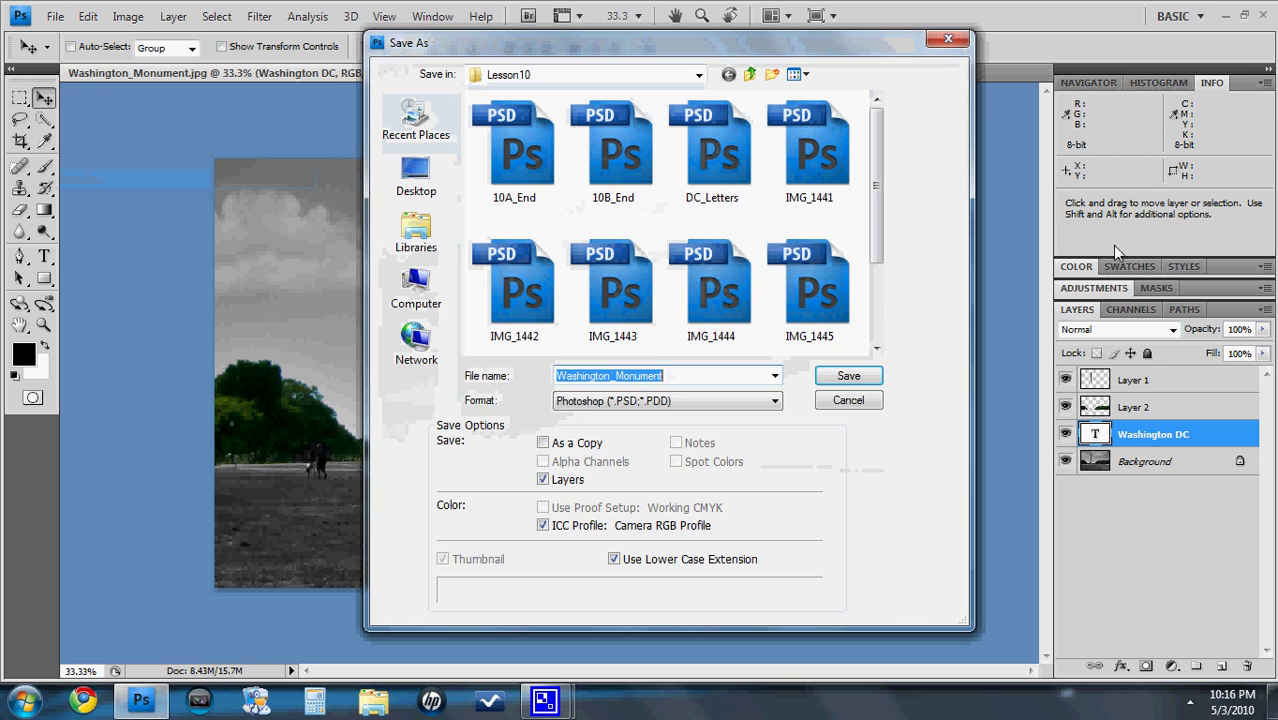
{"action": "left_click", "coordinate": [412, 175]}
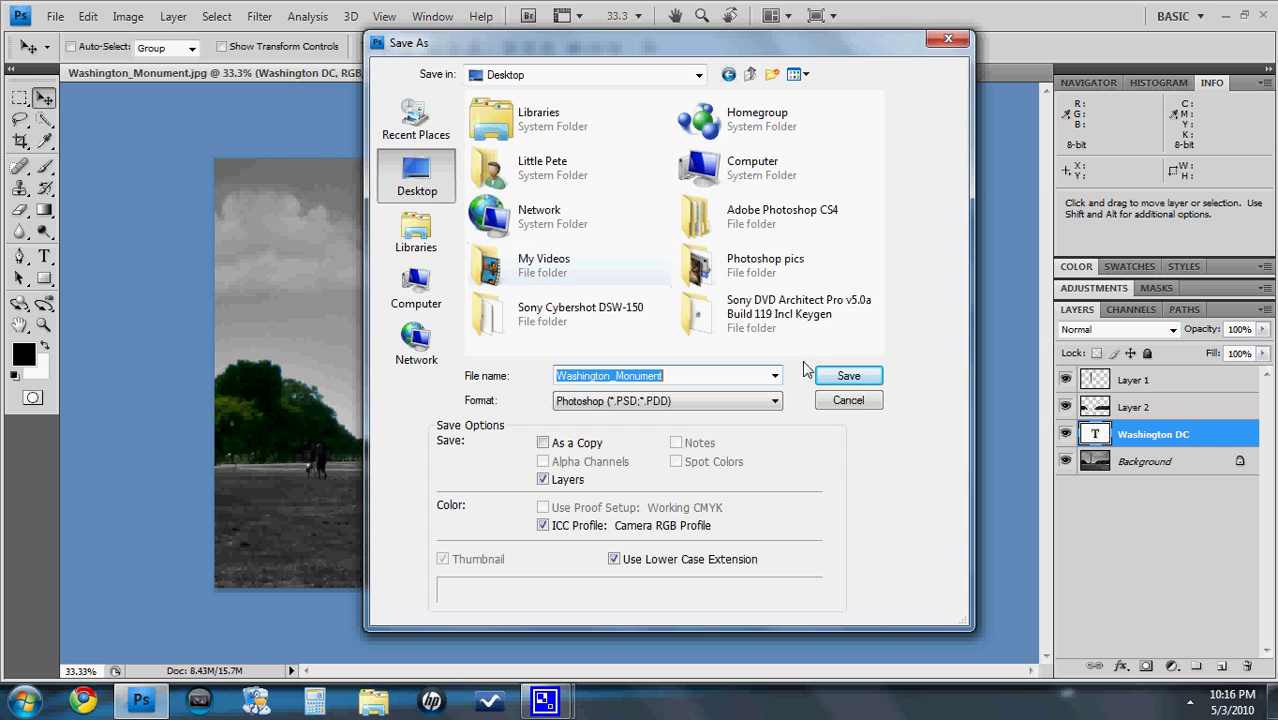
{"action": "double_click", "coordinate": [760, 262]}
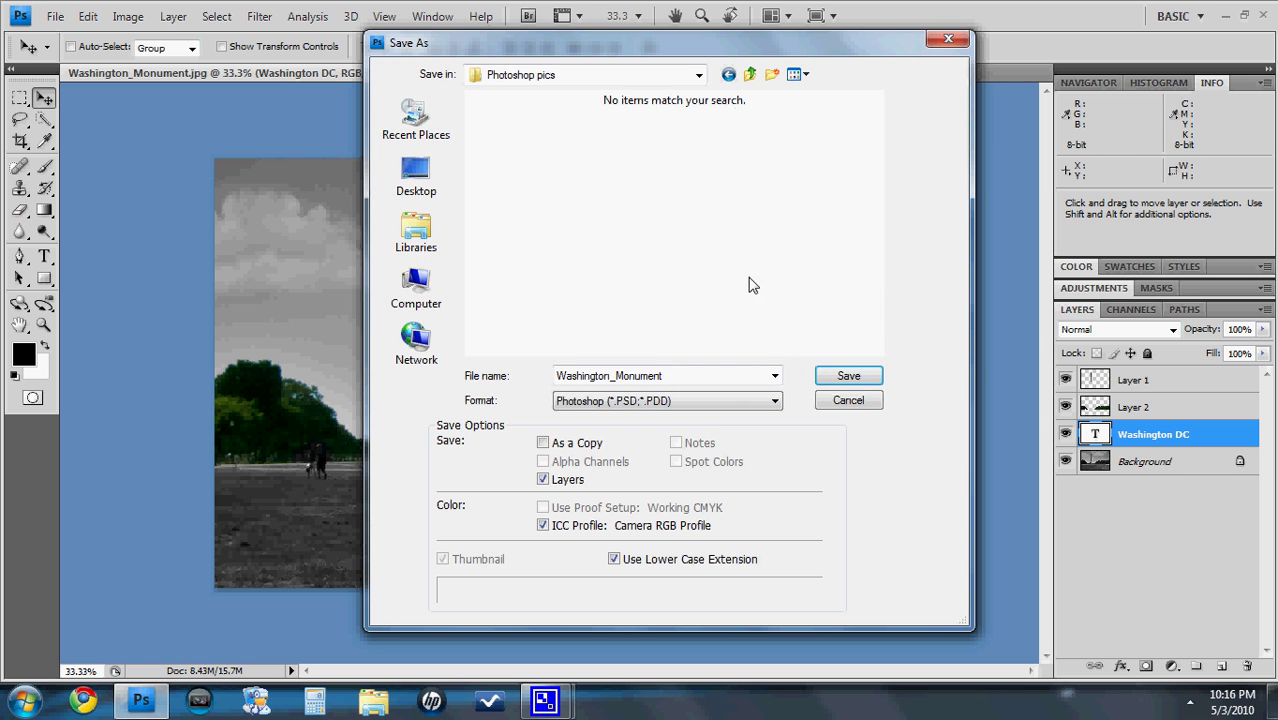
{"action": "left_click", "coordinate": [720, 405]}
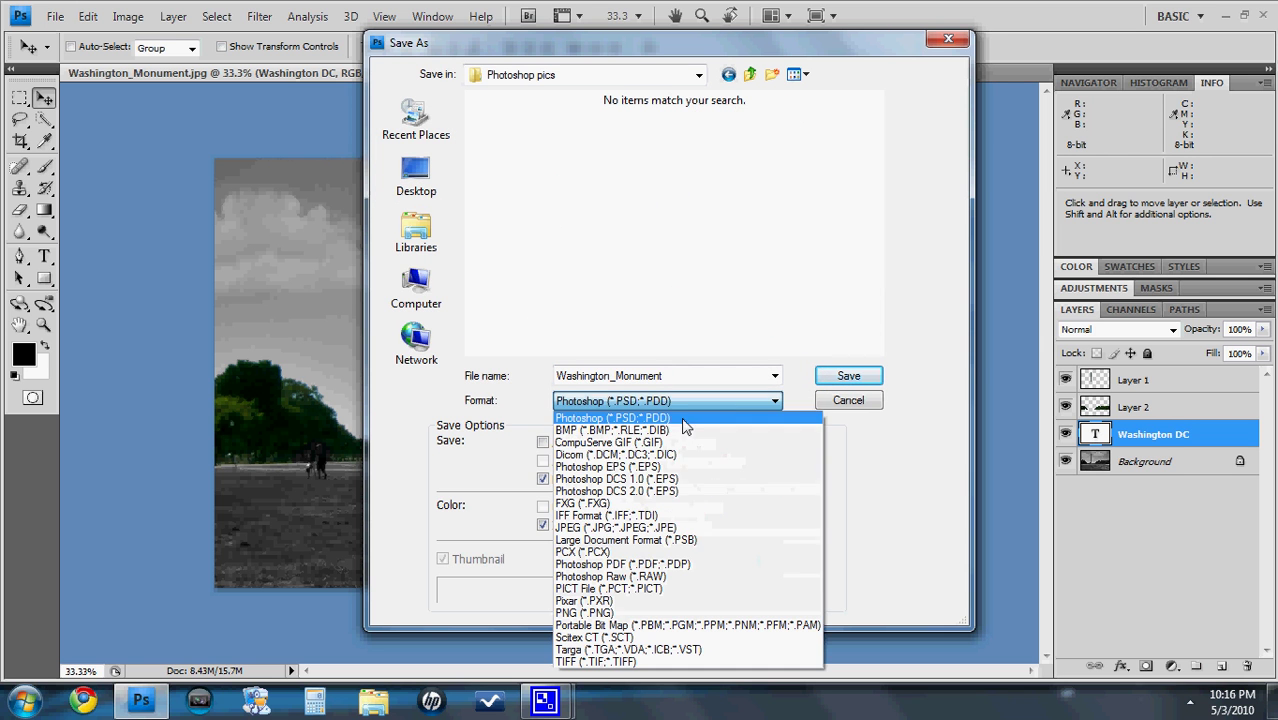
{"action": "left_click", "coordinate": [709, 533]}
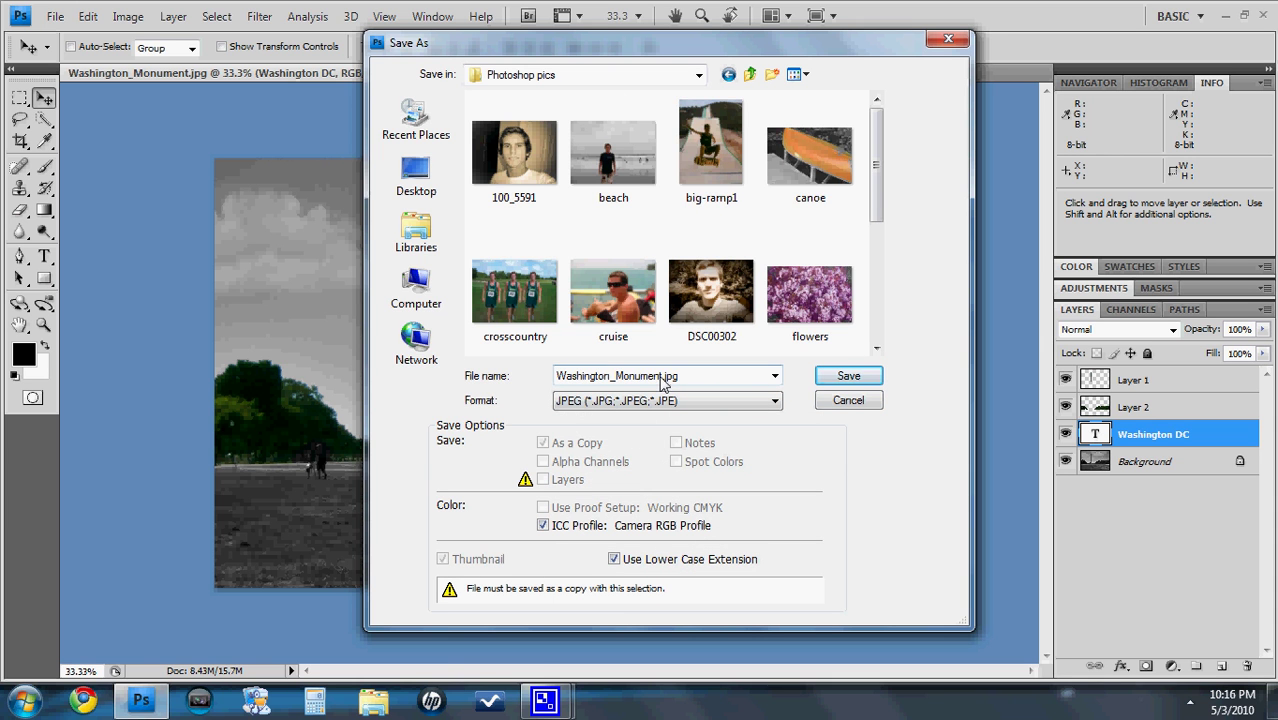
{"action": "left_click_drag", "start_coordinate": [884, 180], "coordinate": [896, 308]}
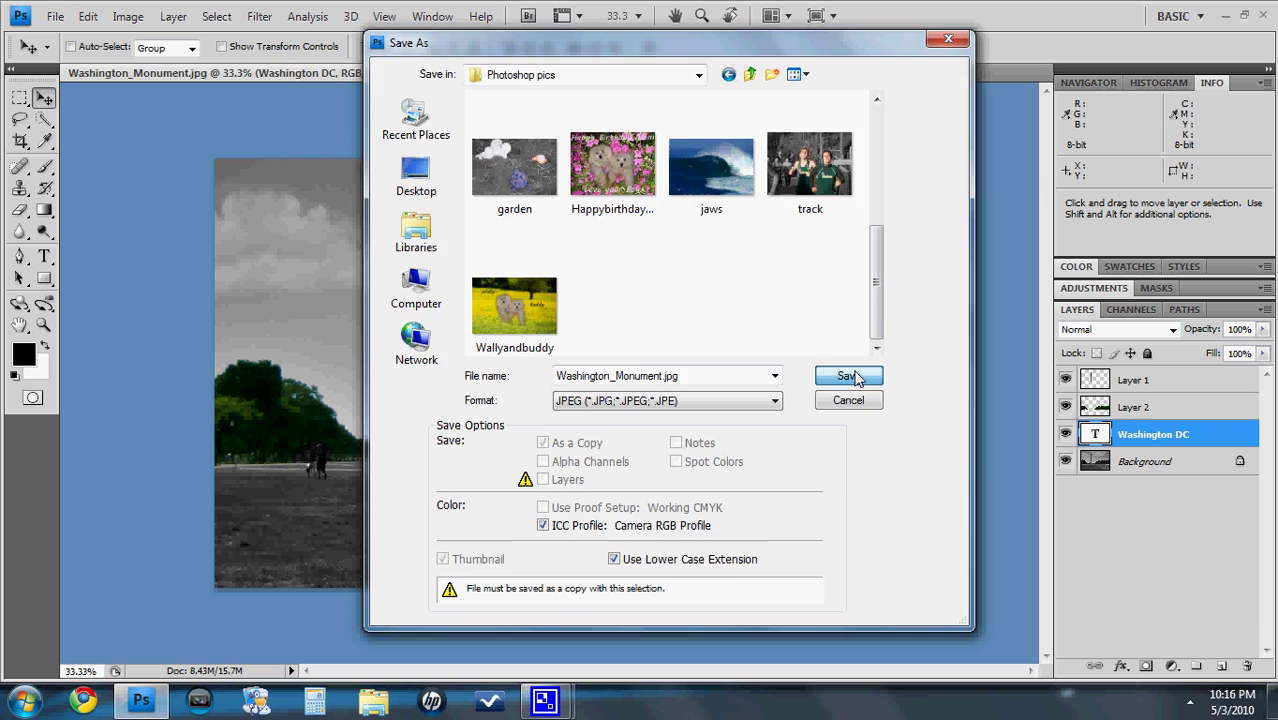
{"action": "left_click", "coordinate": [848, 376]}
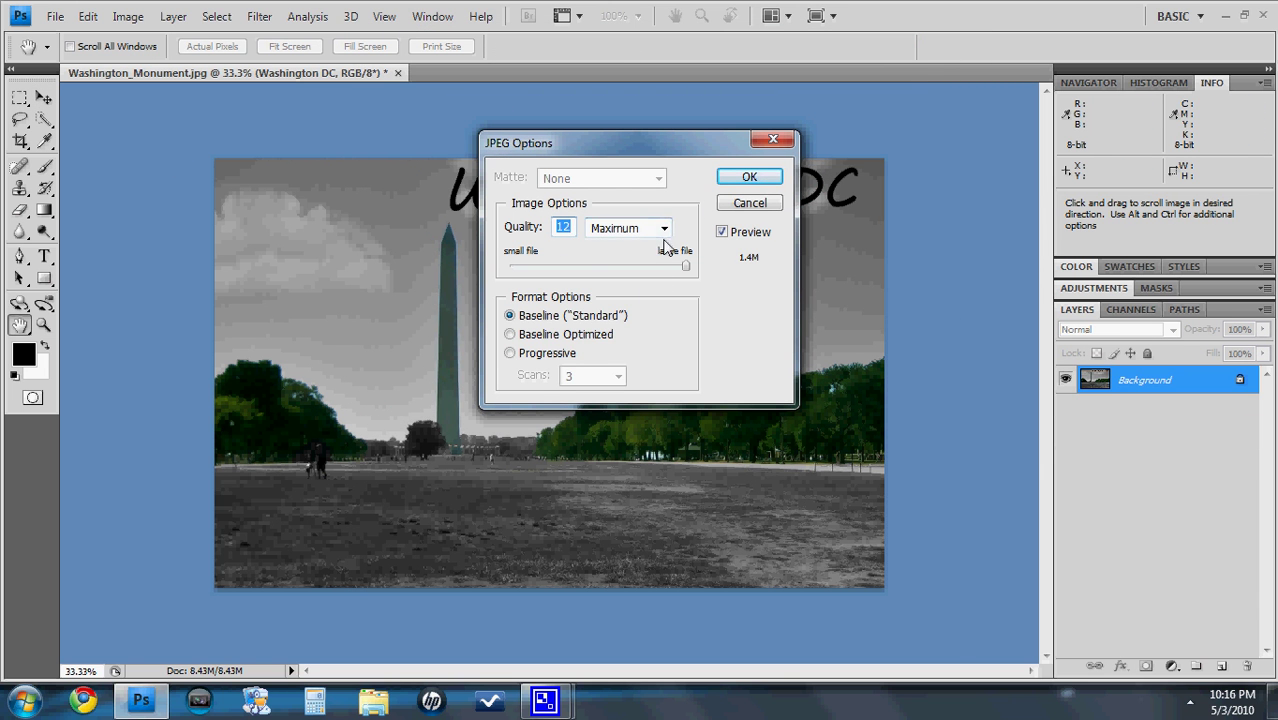
{"action": "left_click", "coordinate": [752, 177]}
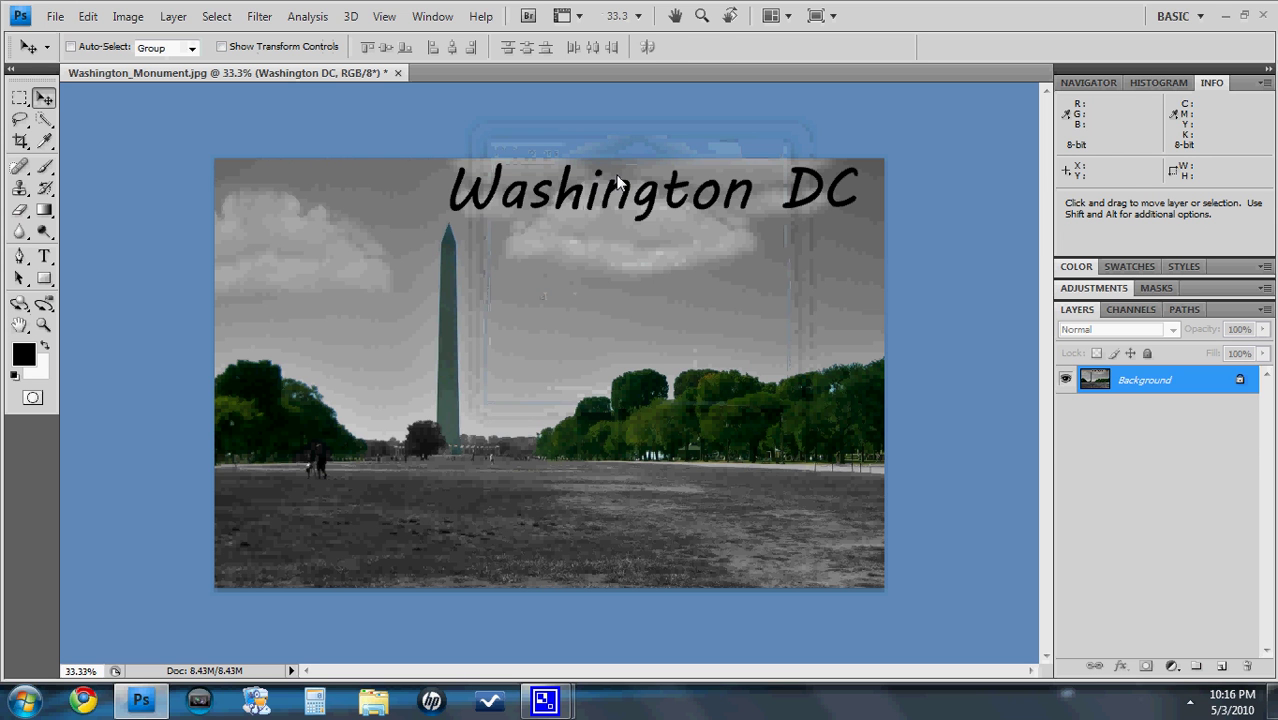
- Quit Photoshop without saving the layered file, then open Photoshop pics and right-click Washington_Monument
{"action": "left_click", "coordinate": [1265, 17]}
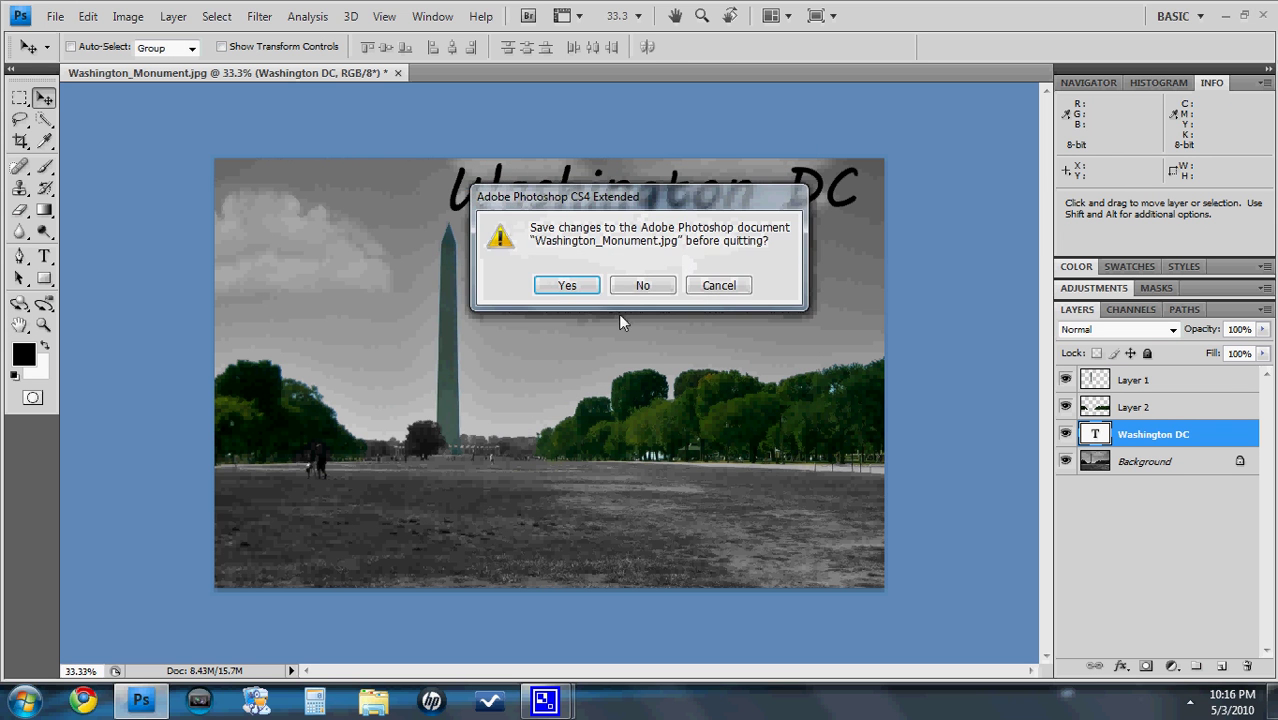
{"action": "left_click", "coordinate": [642, 290]}
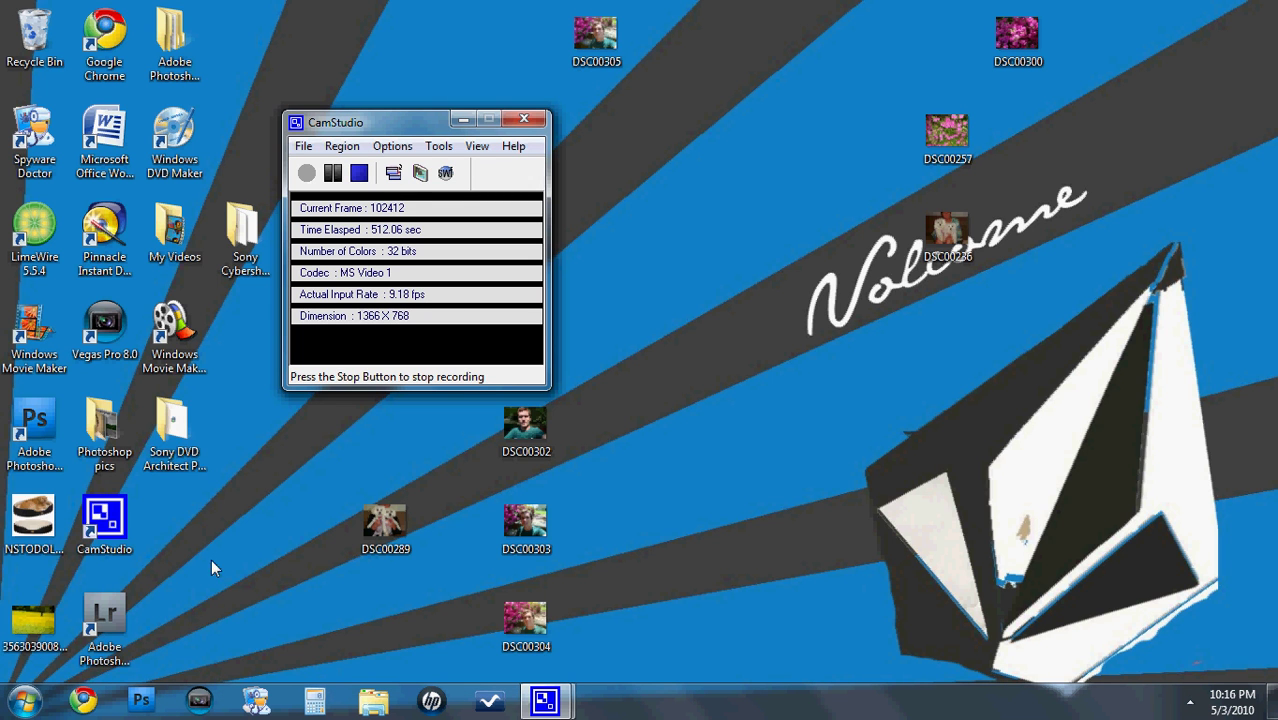
{"action": "double_click", "coordinate": [104, 430]}
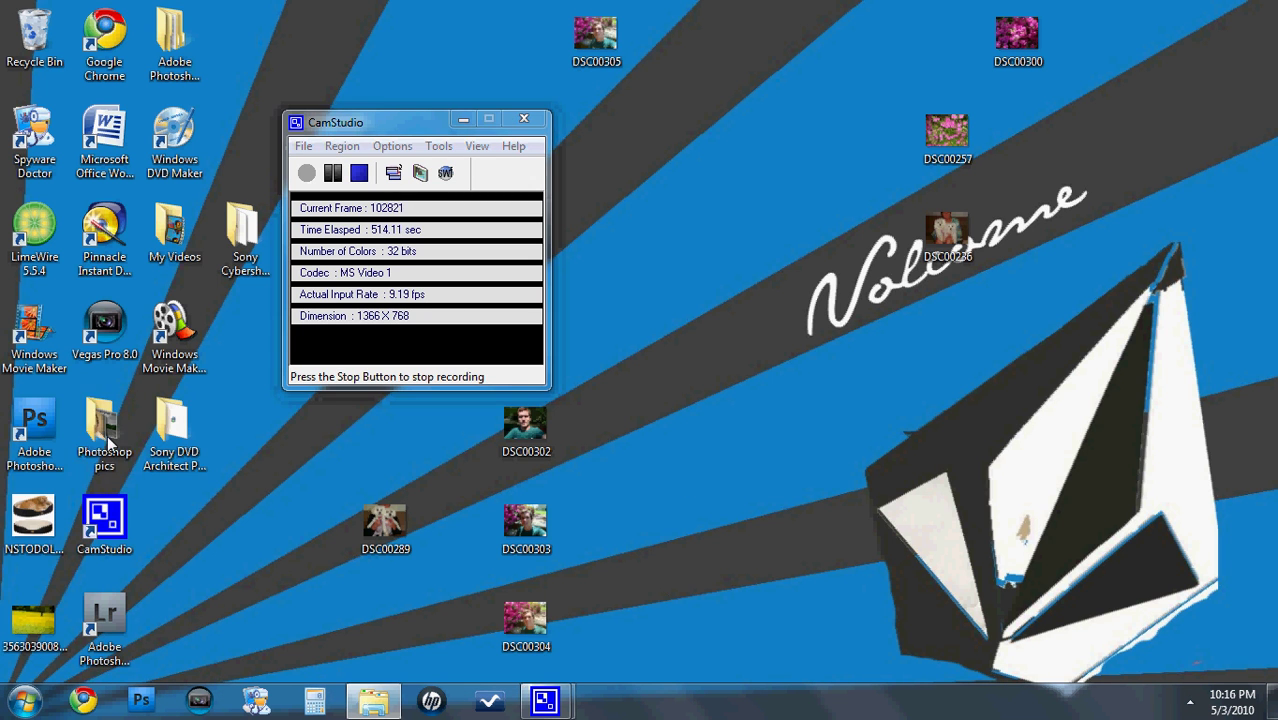
{"action": "right_click", "coordinate": [389, 287]}
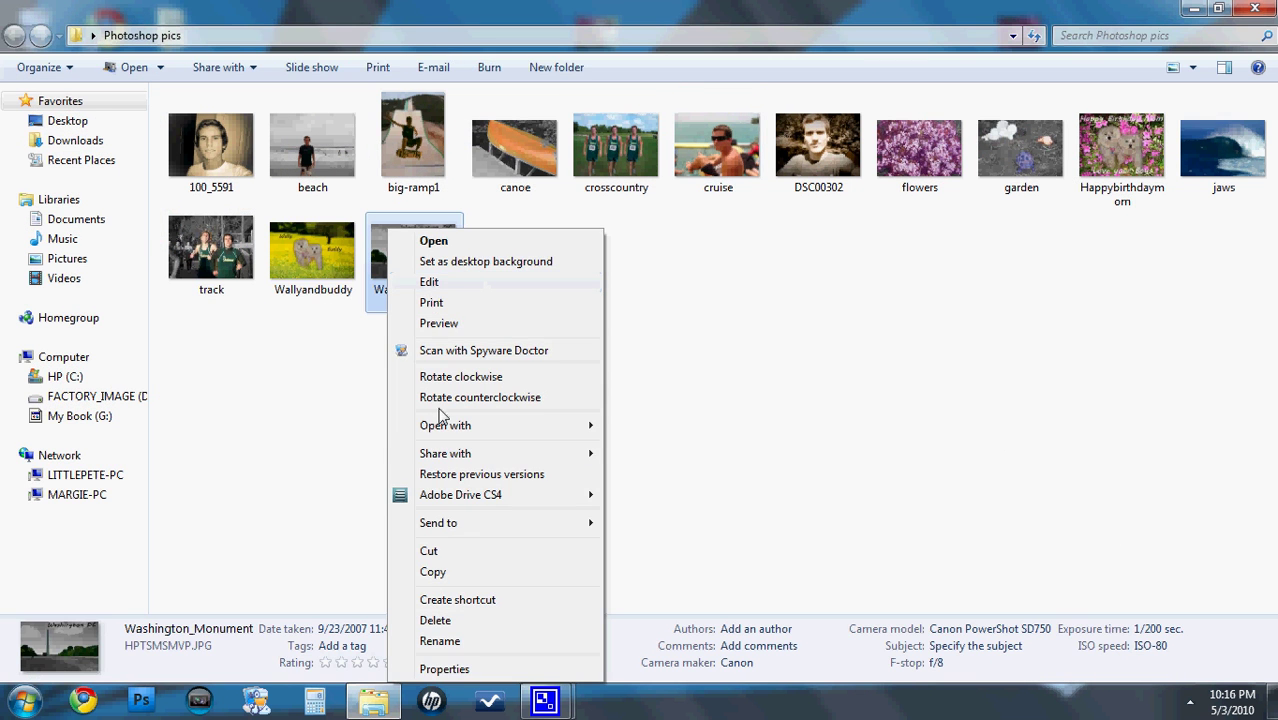
- Preview Washington_Monument in Windows Photo Viewer, then bring the CamStudio recorder forward
{"action": "left_click", "coordinate": [506, 322]}
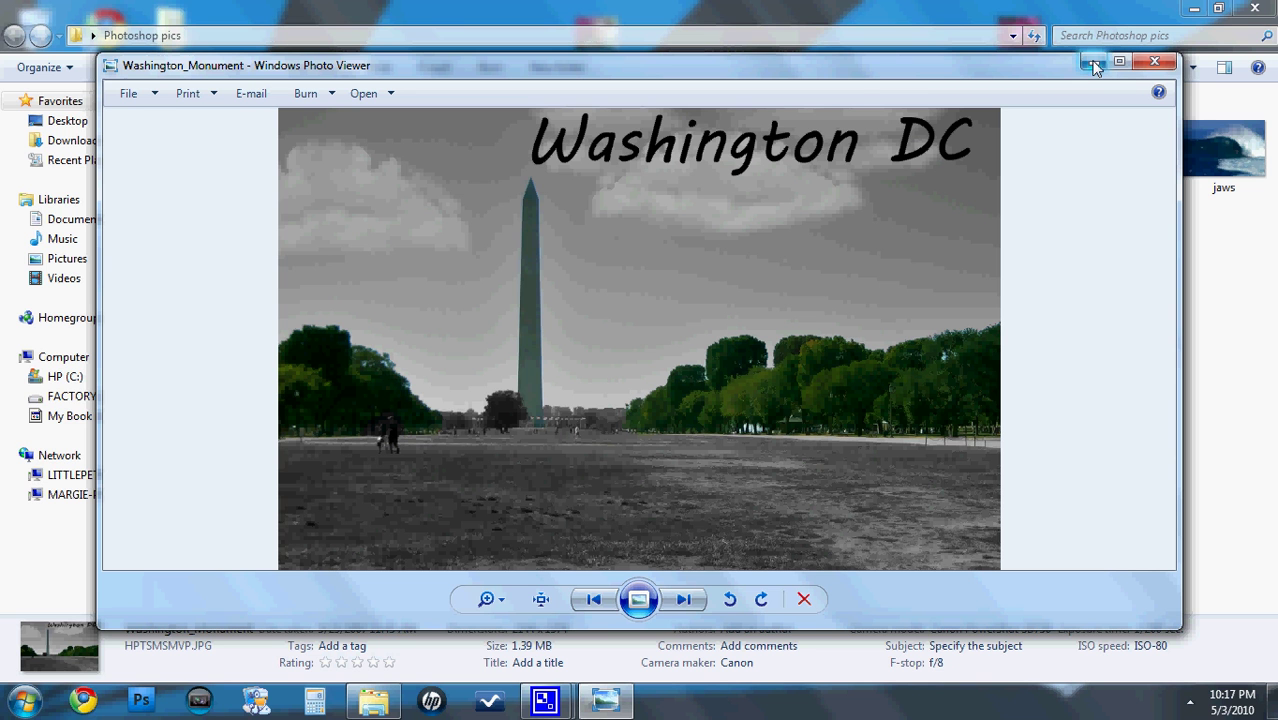
{"action": "mouse_move", "coordinate": [544, 700]}
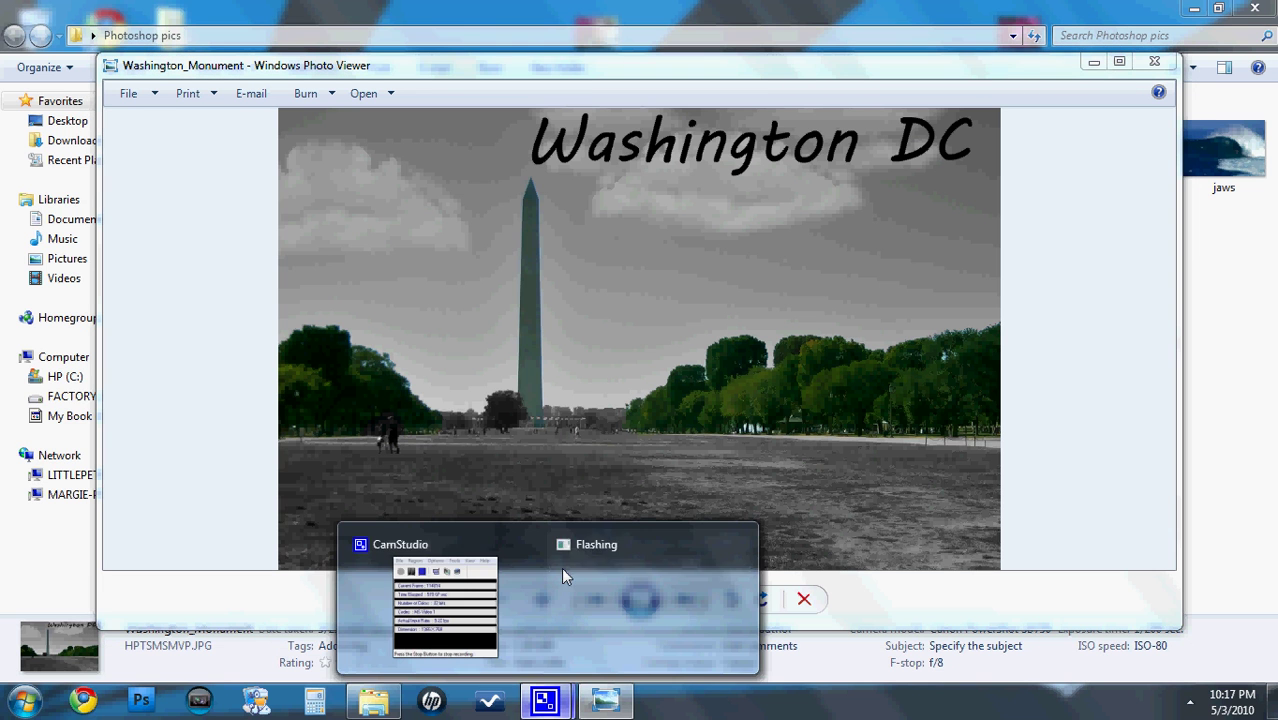
{"action": "left_click", "coordinate": [505, 626]}
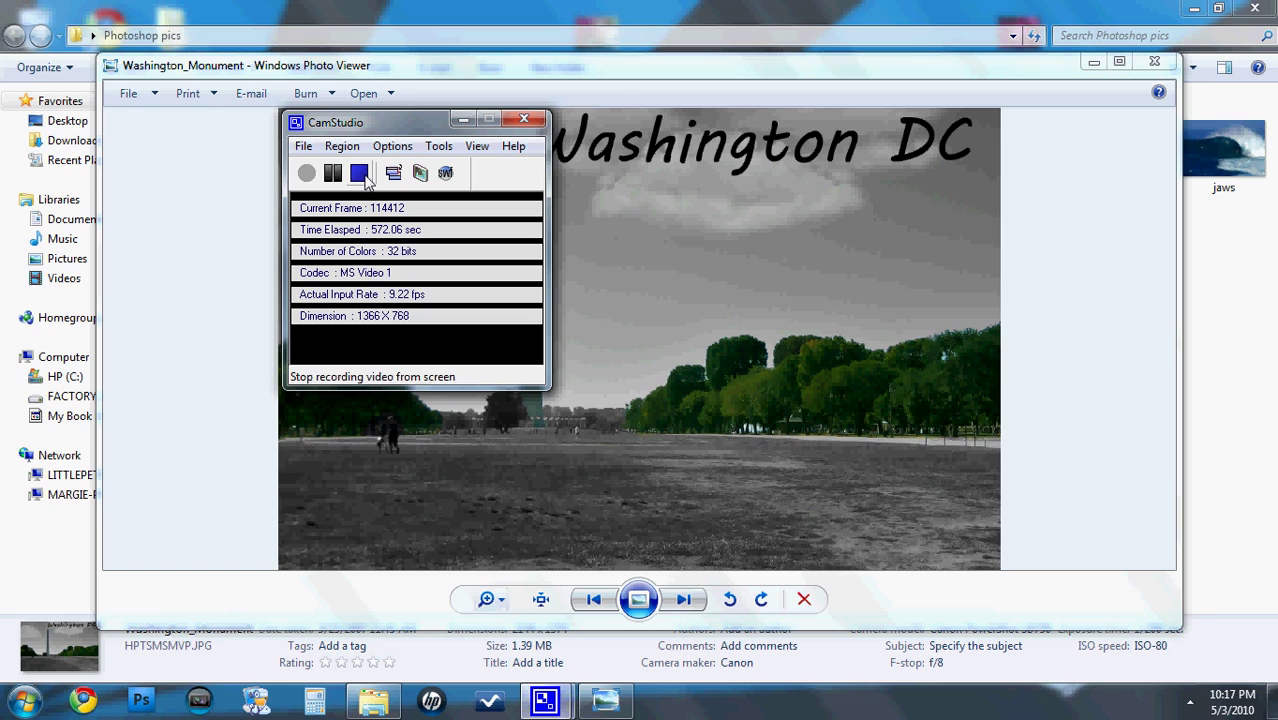